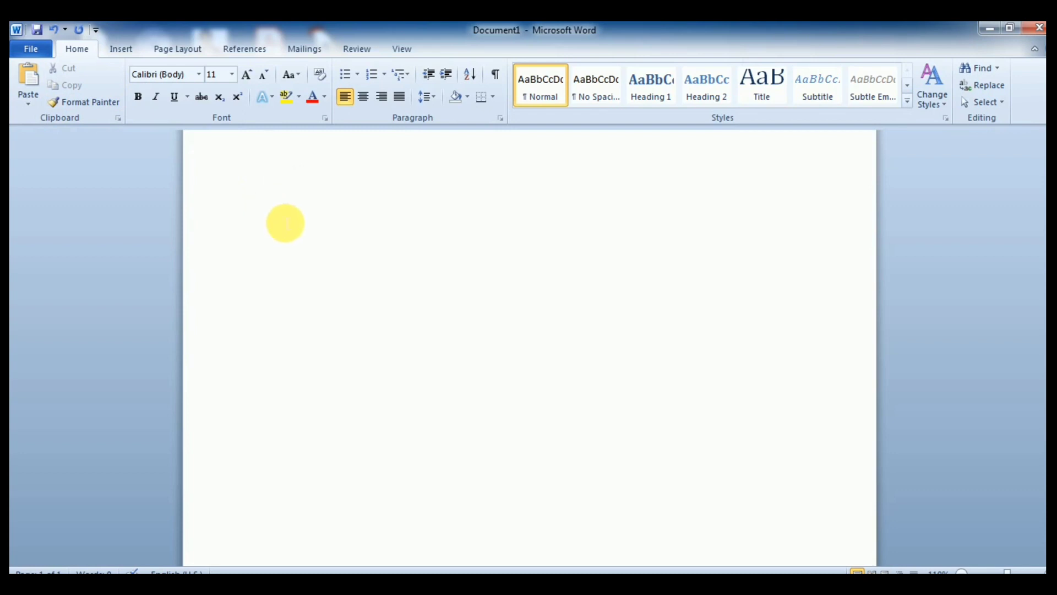
# Step: Generate sample paragraphs in the blank document with the =rand() function
pyautogui.write('=rand')
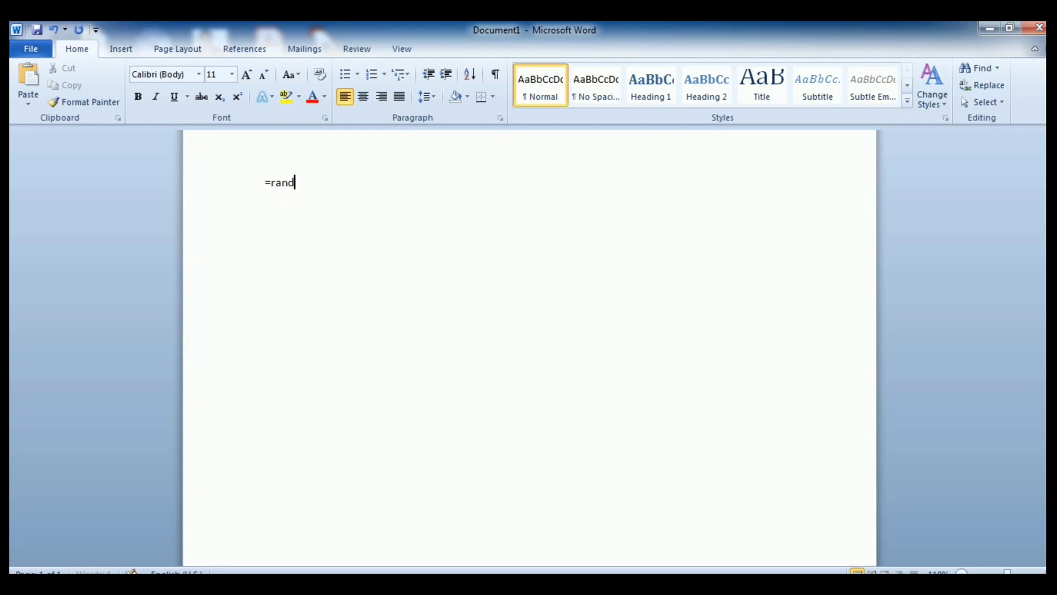
pyautogui.write('()')
pyautogui.press('Return')
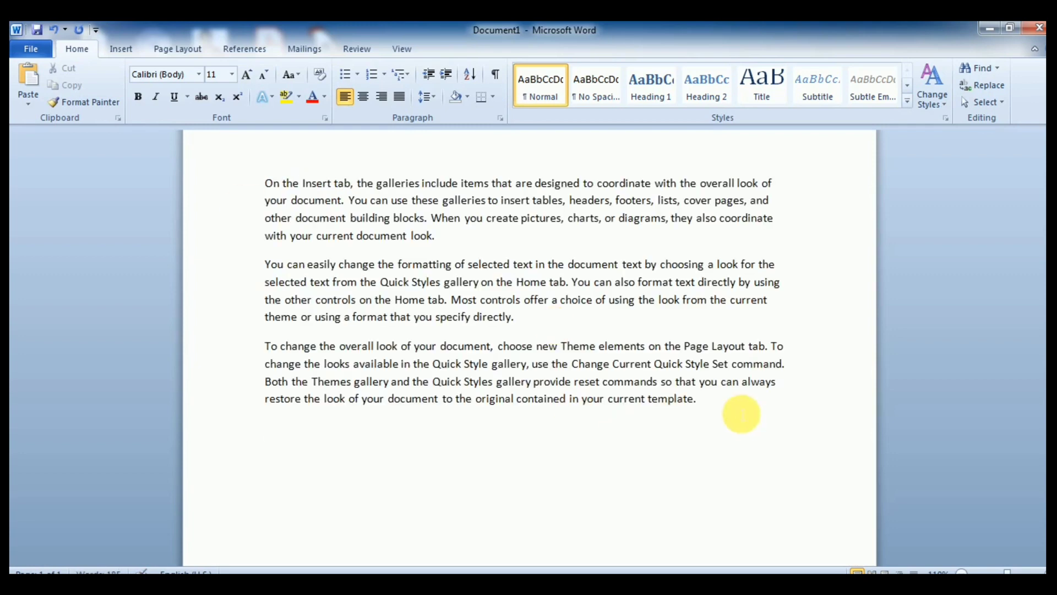
pyautogui.moveTo(741, 413); pyautogui.dragTo(236, 182)
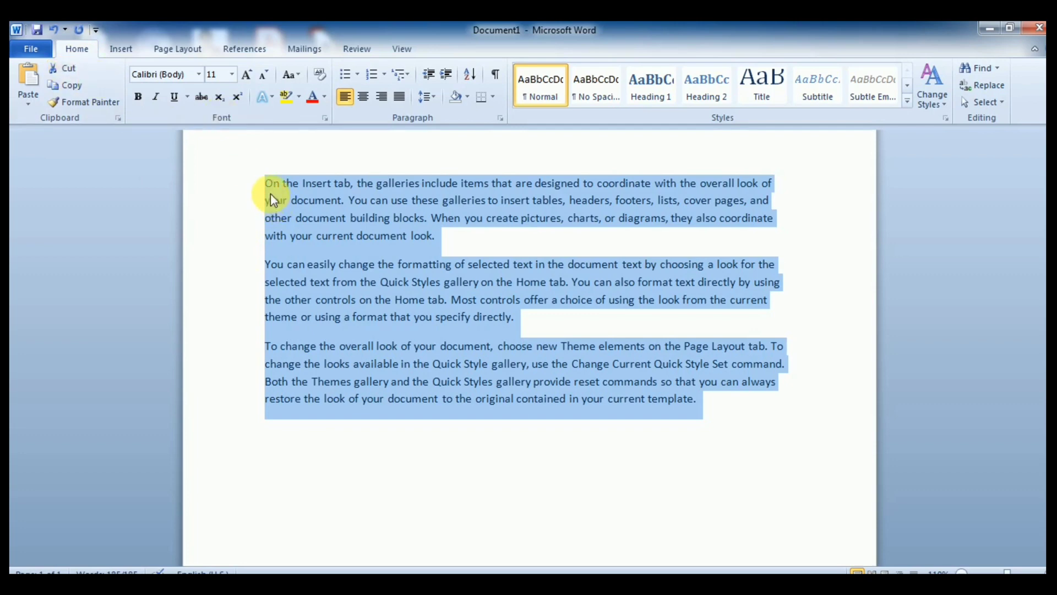
pyautogui.click(328, 184)
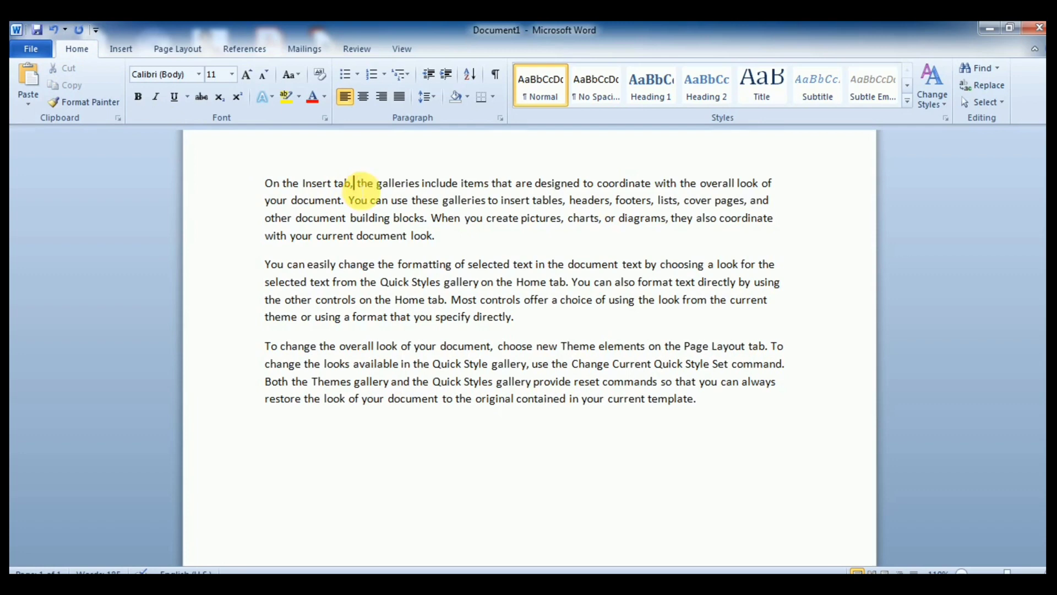
pyautogui.moveTo(355, 185); pyautogui.dragTo(275, 199)
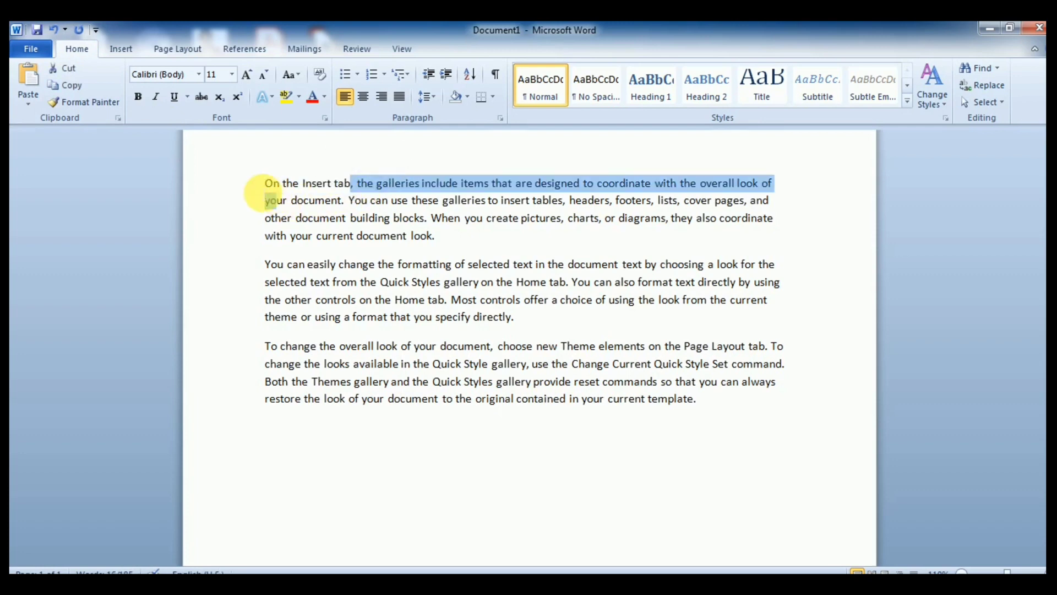
pyautogui.click(265, 191)
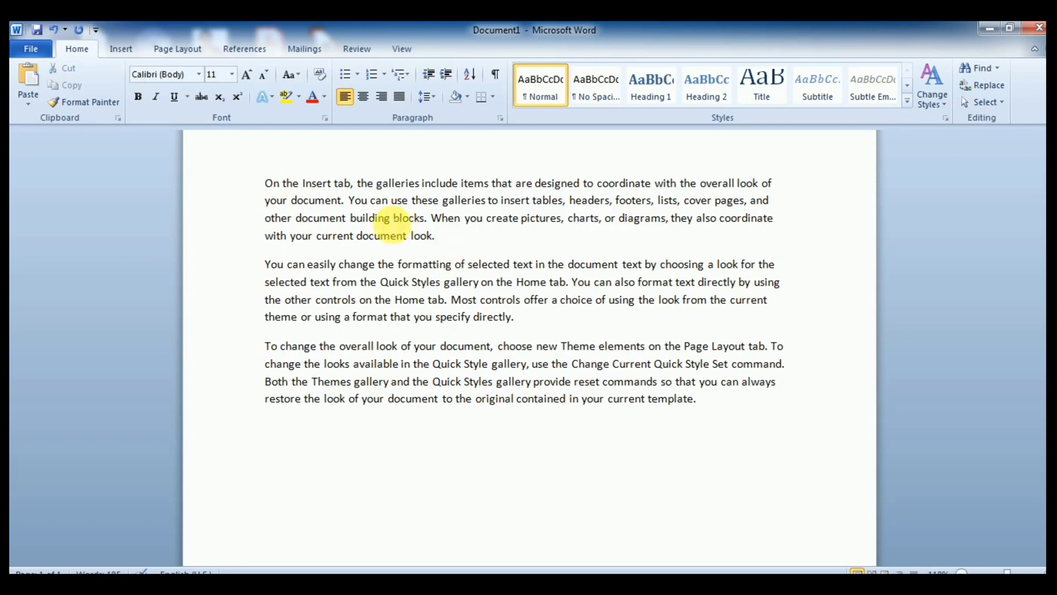
# Step: Cut "On the Insert tab, the galleries include items that" and paste it as a new paragraph below the first paragraph
pyautogui.moveTo(266, 184); pyautogui.dragTo(506, 182)
pyautogui.hotkey('ctrl', 'c')
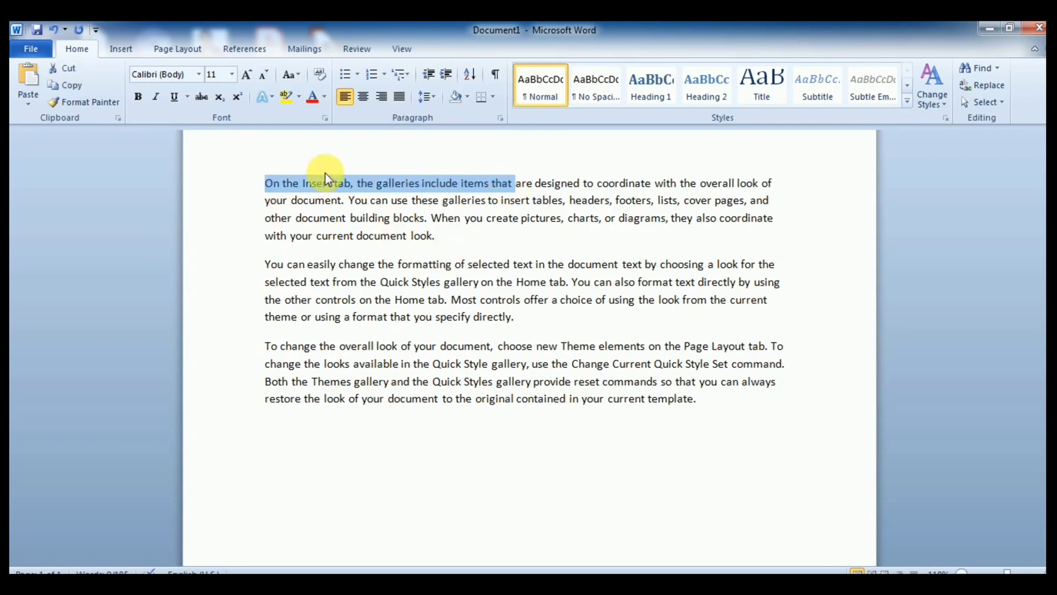
pyautogui.click(69, 72)
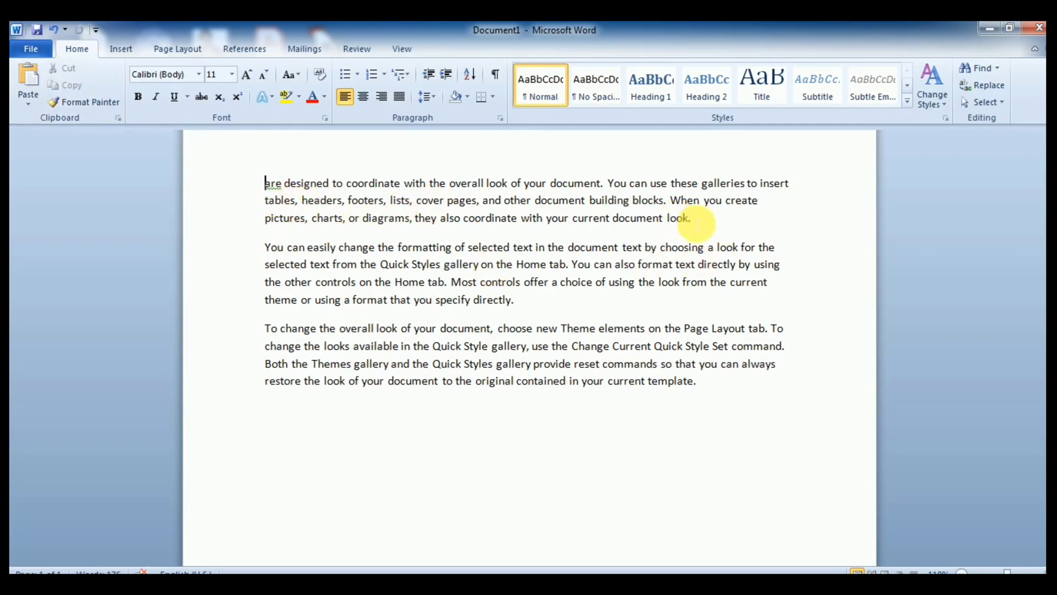
pyautogui.click(700, 225)
pyautogui.press('Return')
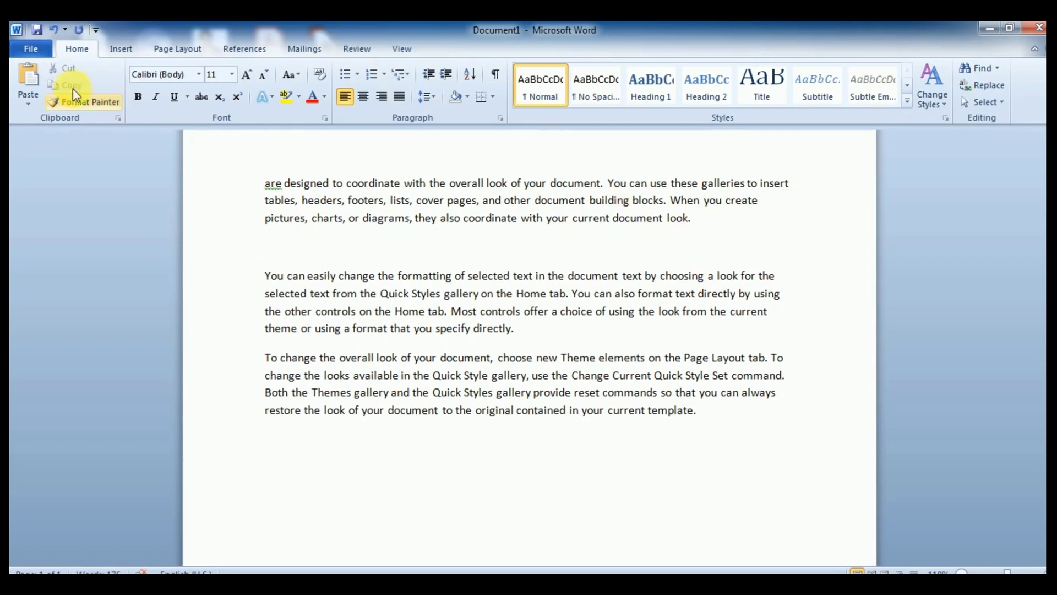
pyautogui.click(28, 78)
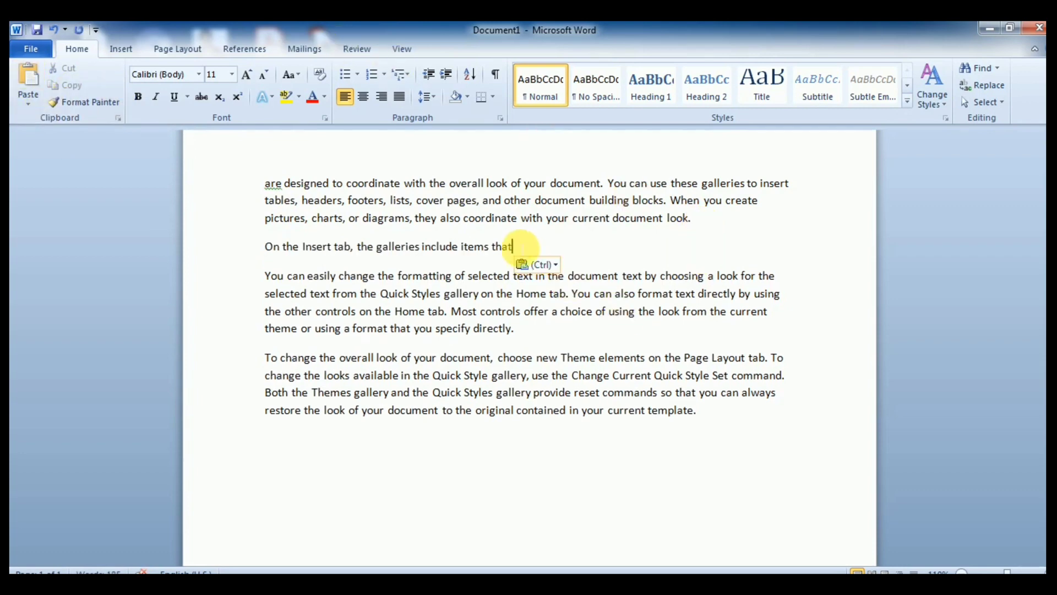
pyautogui.moveTo(517, 246); pyautogui.dragTo(254, 246)
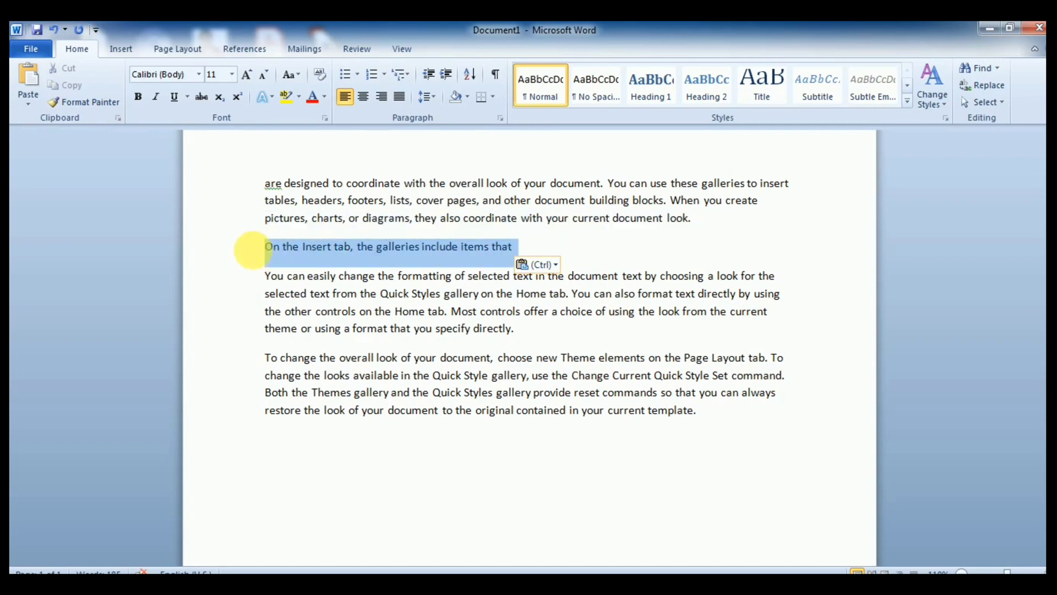
pyautogui.click(528, 245)
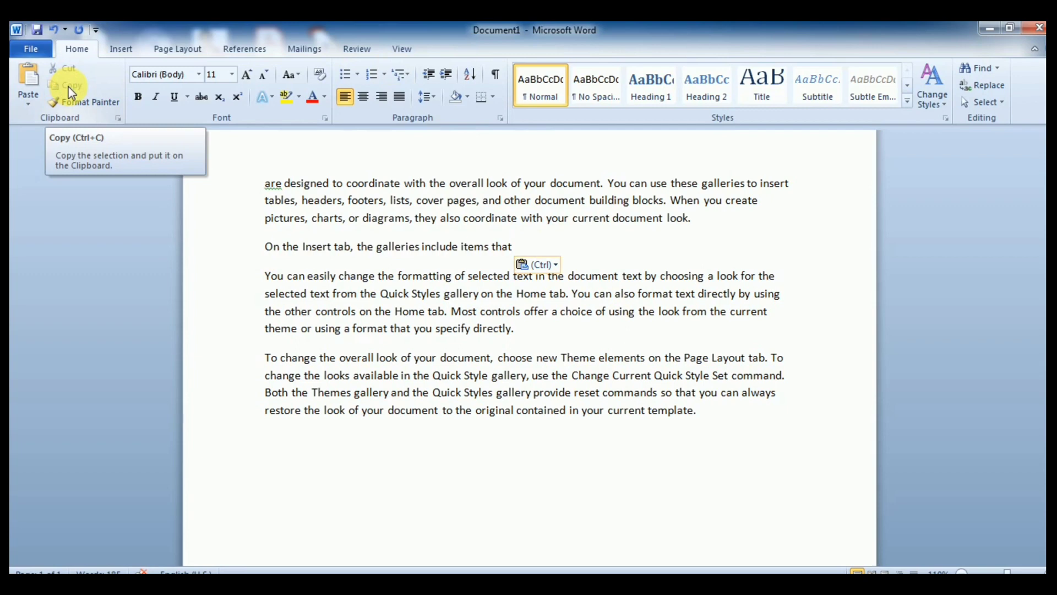
pyautogui.click(520, 252)
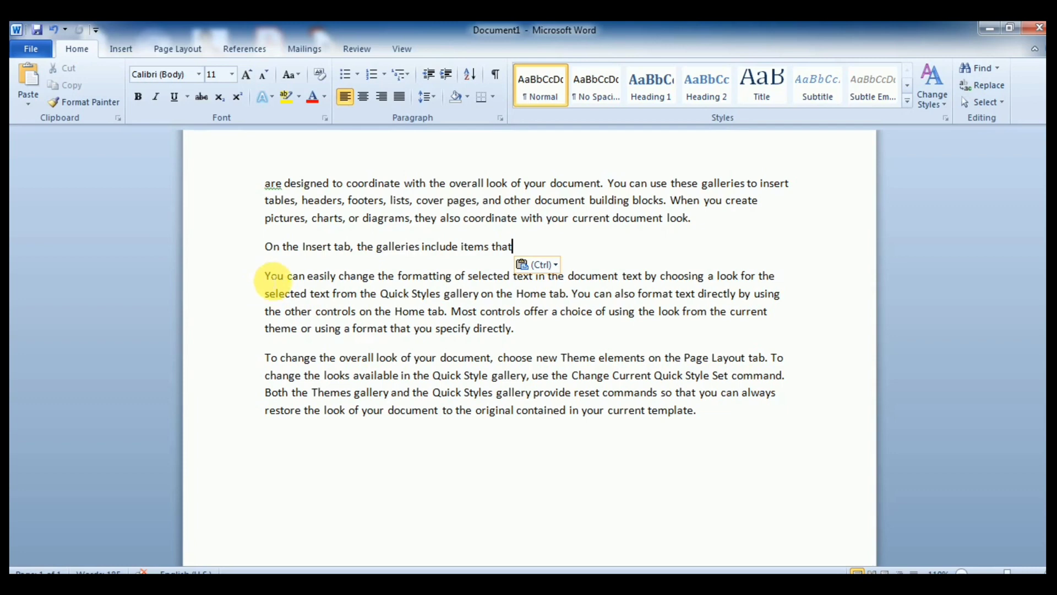
# Step: Copy the line beginning "You can easily change the formatting" and paste it as a new paragraph at the document's end
pyautogui.click(268, 277)
pyautogui.moveTo(266, 277); pyautogui.dragTo(771, 279)
pyautogui.hotkey('ctrl', 'c')
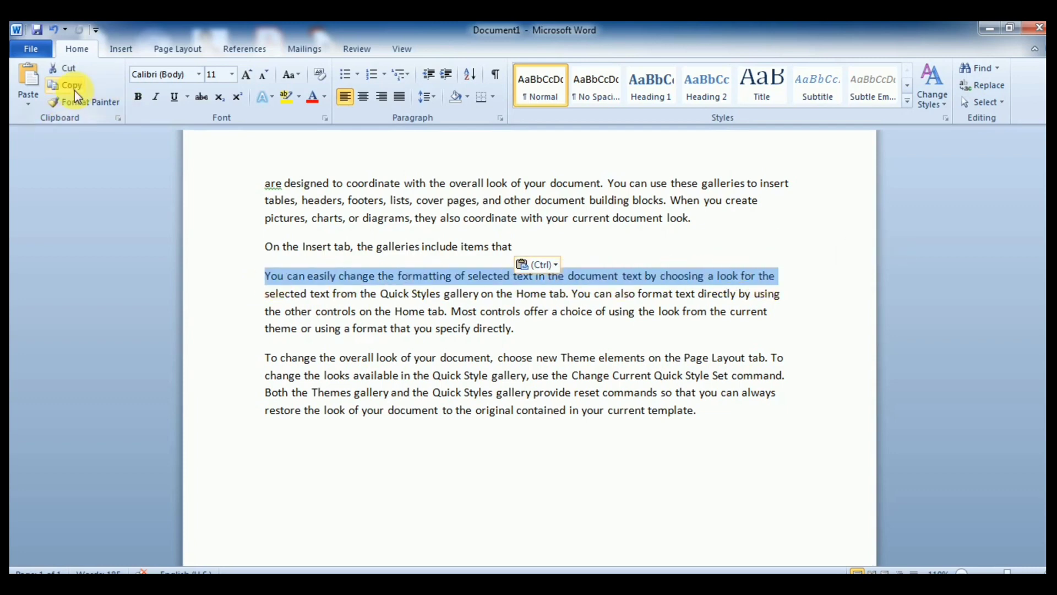
pyautogui.click(74, 91)
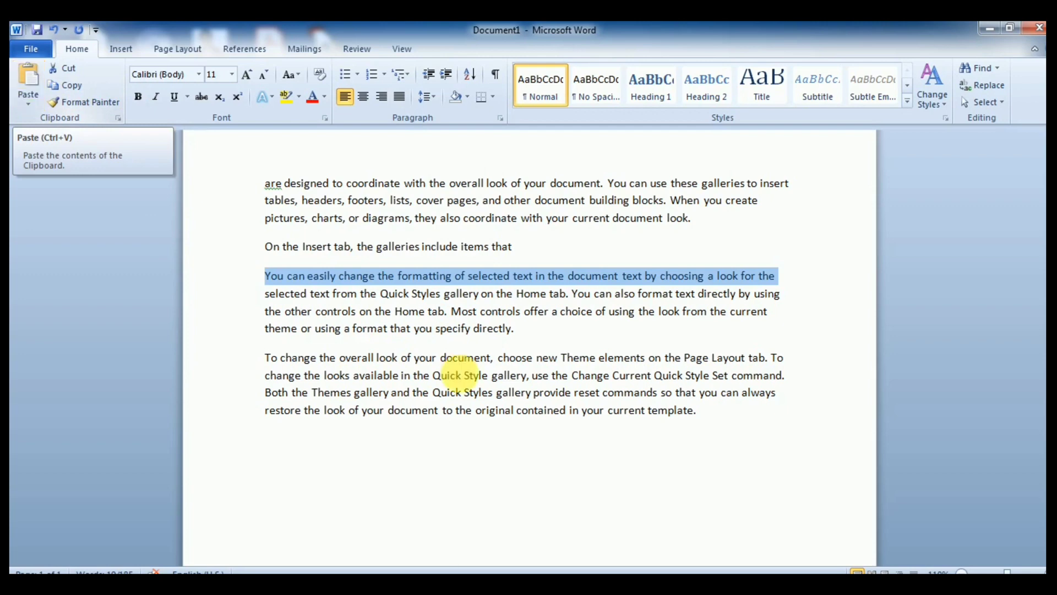
pyautogui.click(720, 437)
pyautogui.press('Return')
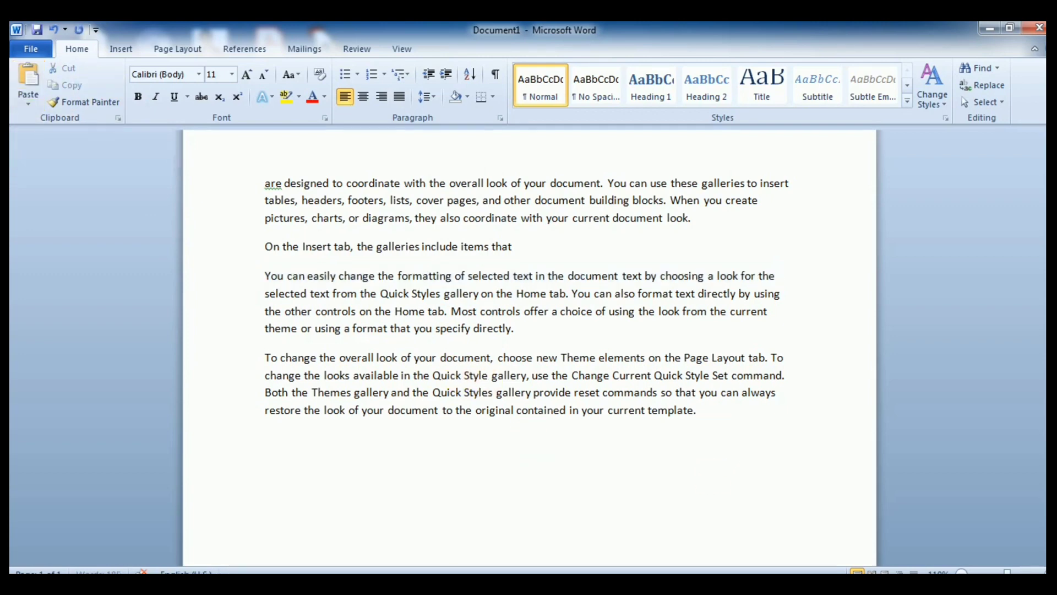
pyautogui.click(28, 89)
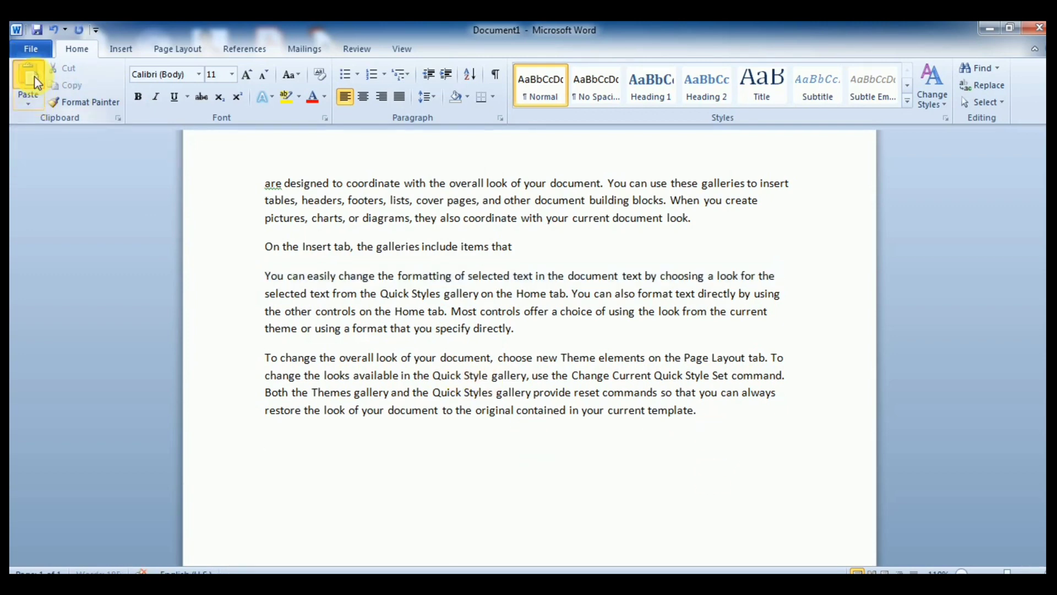
pyautogui.moveTo(776, 439); pyautogui.dragTo(241, 439)
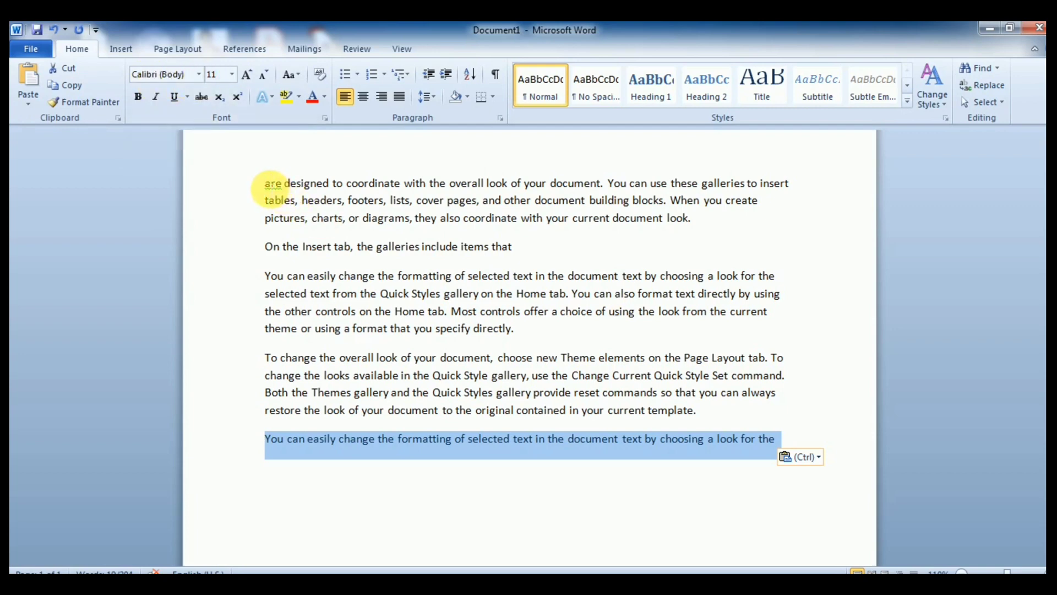
pyautogui.moveTo(267, 186); pyautogui.dragTo(607, 188)
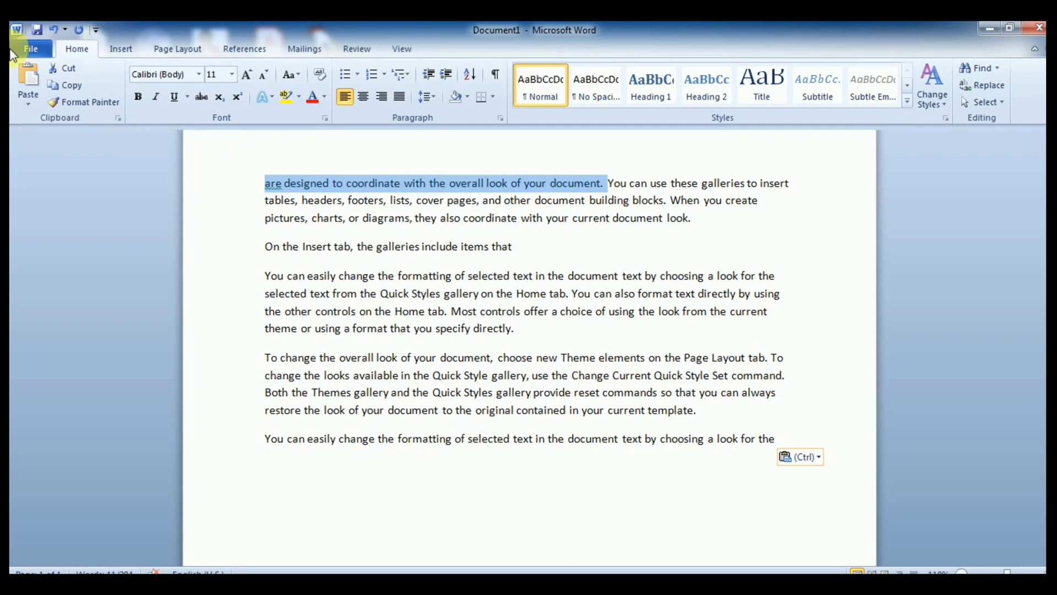
pyautogui.click(526, 255)
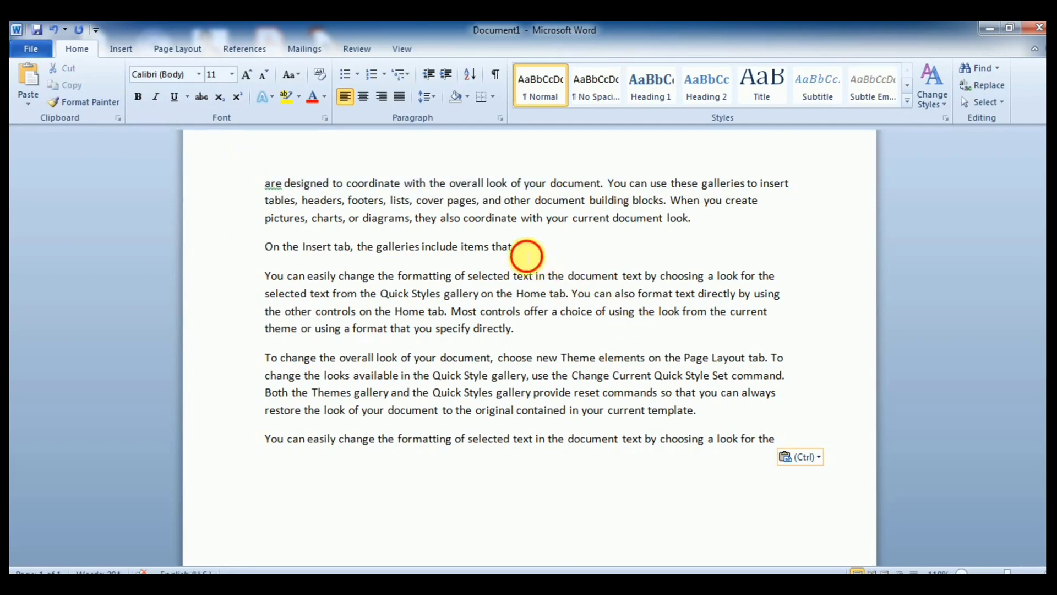
pyautogui.moveTo(524, 255); pyautogui.dragTo(276, 260)
# Step: Change the font of "are designed to coordinate with the overall look" in the first paragraph to Cooper Black
pyautogui.moveTo(270, 182); pyautogui.dragTo(509, 178)
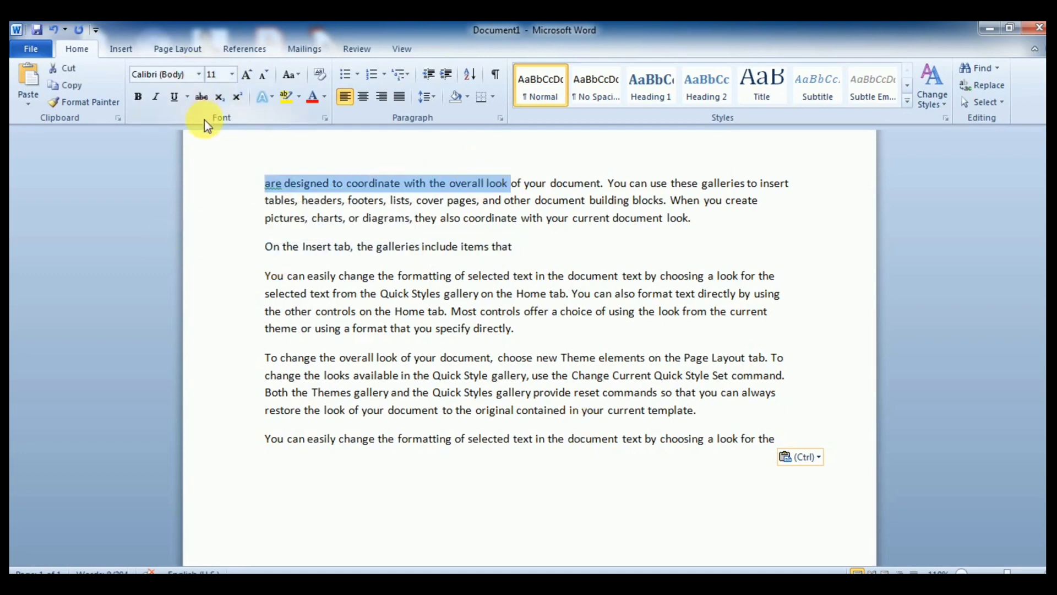
pyautogui.click(199, 75)
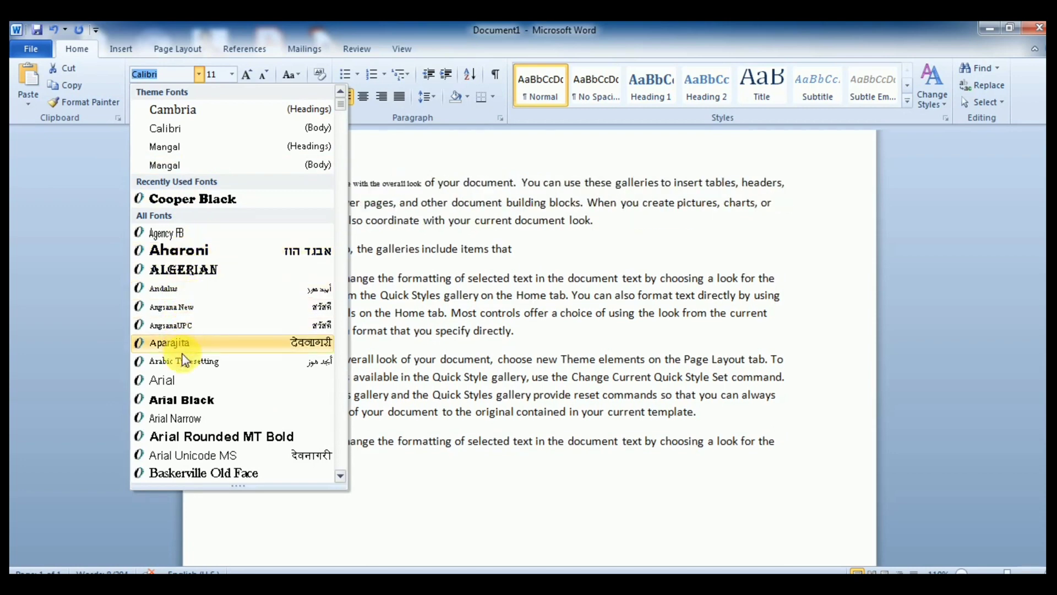
pyautogui.click(199, 203)
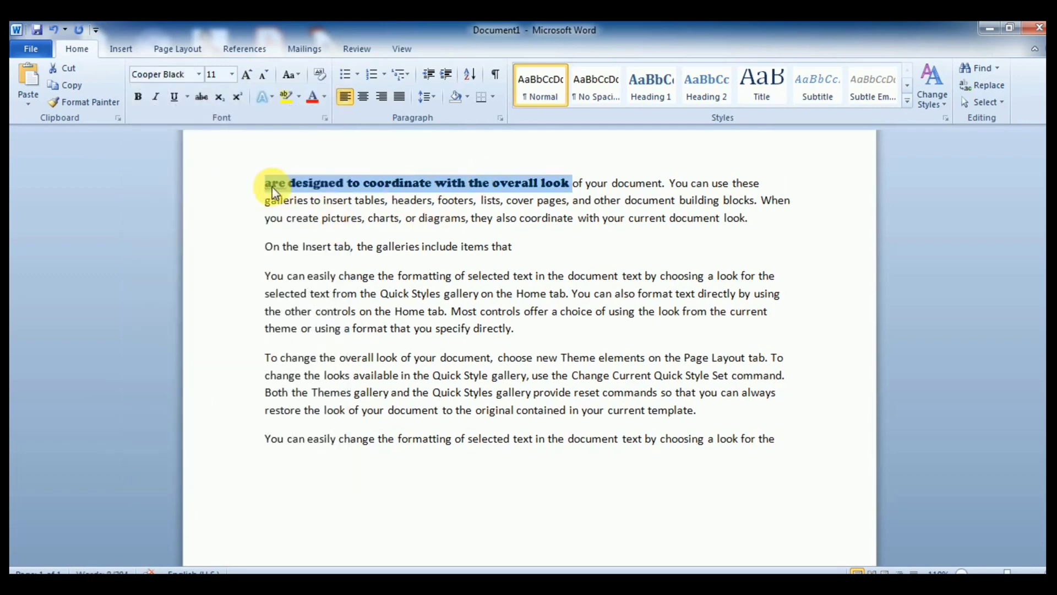
# Step: Split the first paragraph after "overall look" so the Cooper Black text stands on its own line
pyautogui.click(272, 188)
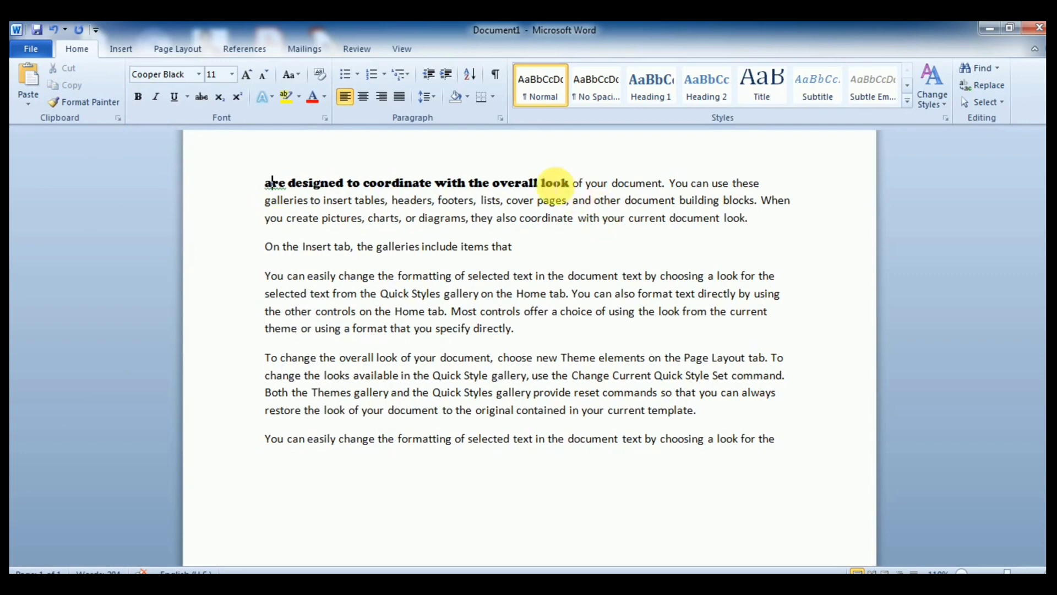
pyautogui.click(571, 183)
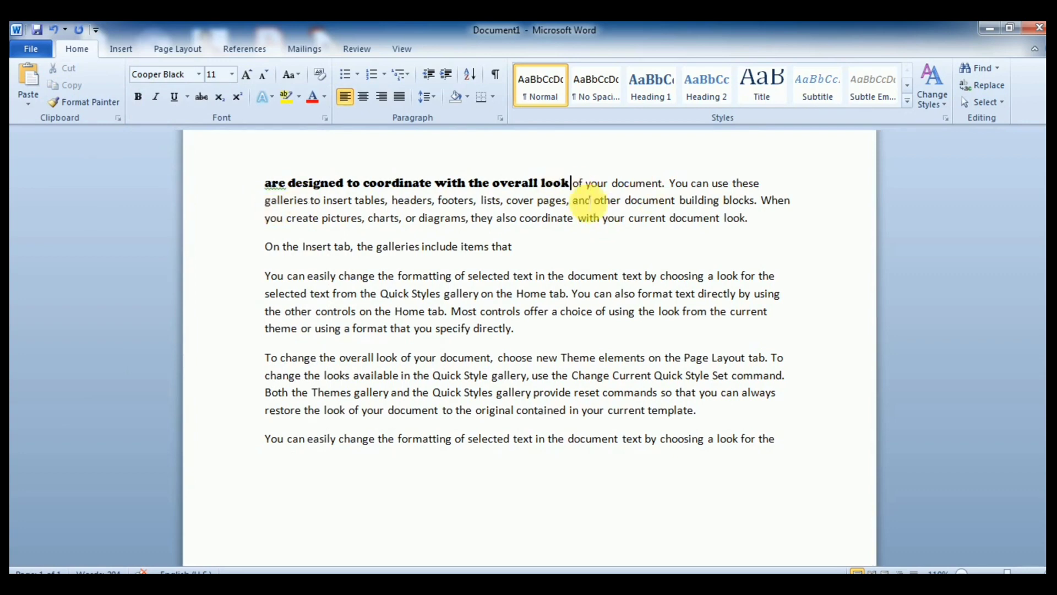
pyautogui.press('Return')
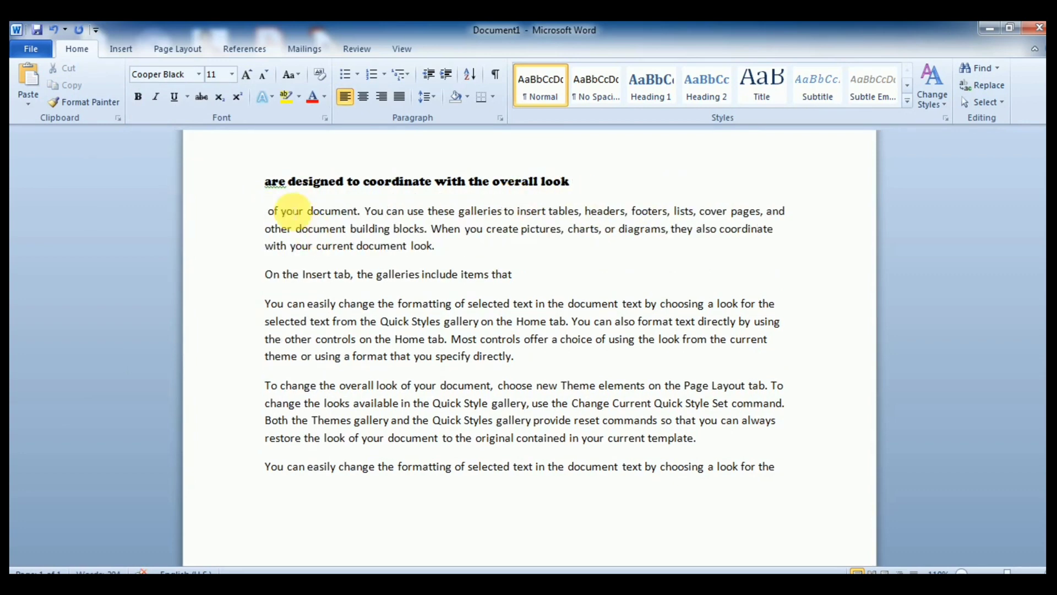
# Step: Grow the Cooper Black line's font size stepwise to 18 and shrink it back to 14
pyautogui.moveTo(266, 183); pyautogui.dragTo(567, 181)
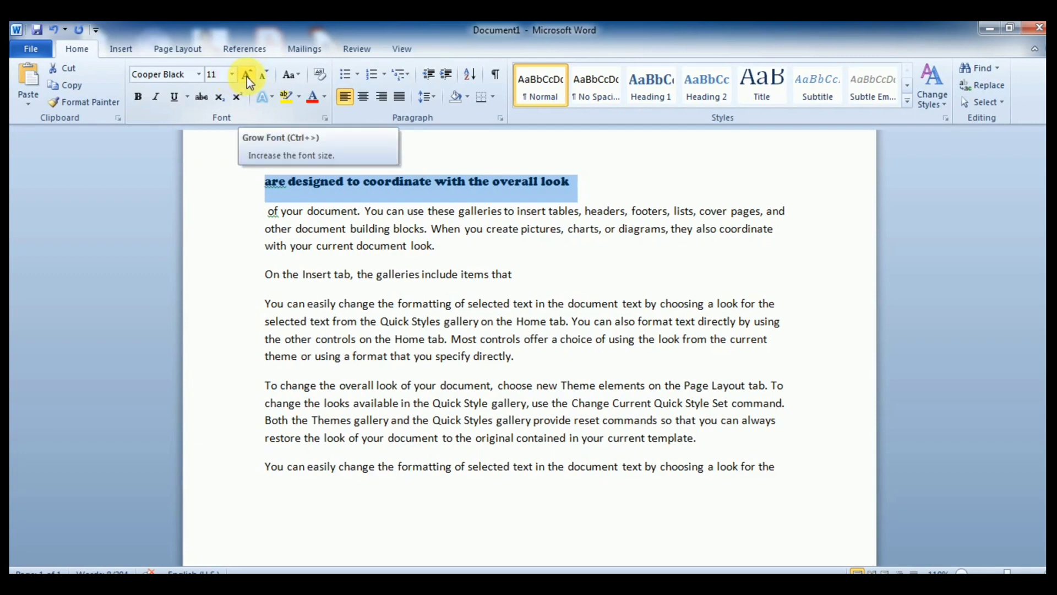
pyautogui.click(247, 77)
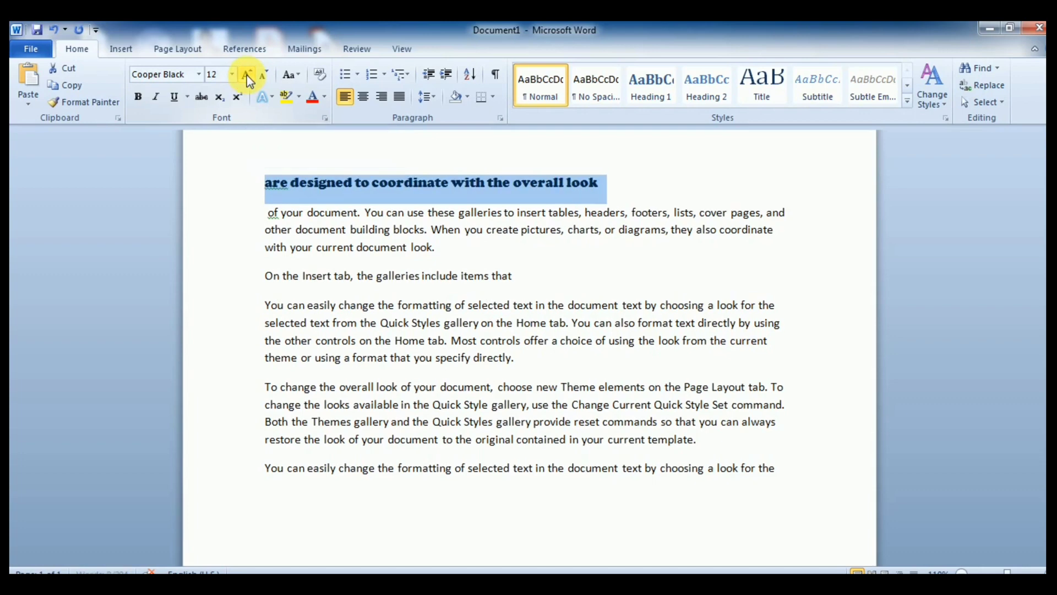
pyautogui.click(246, 75)
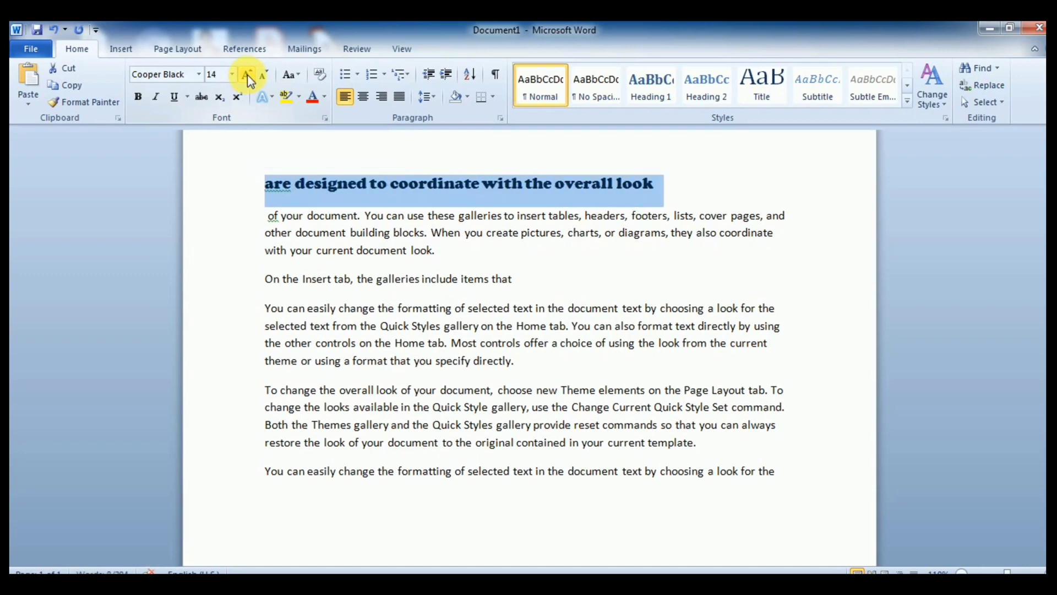
pyautogui.click(249, 80)
pyautogui.click(246, 75)
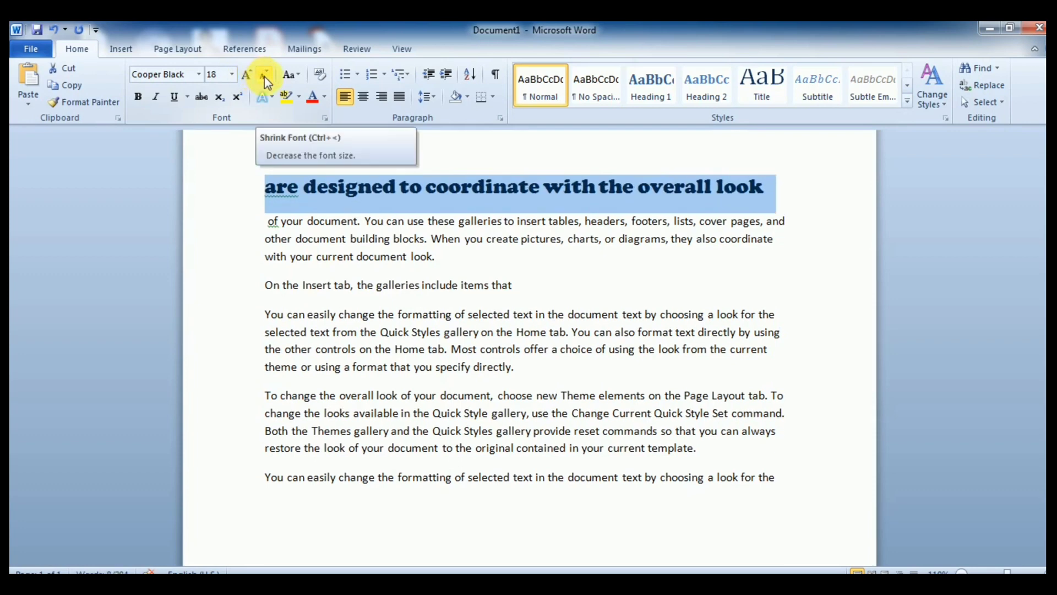
pyautogui.click(265, 78)
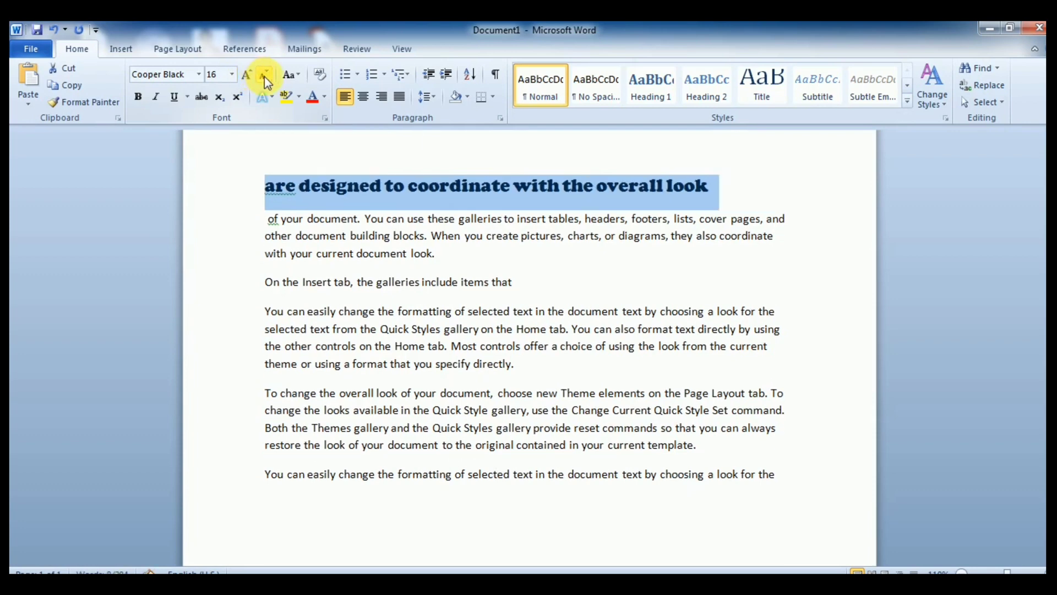
pyautogui.click(265, 78)
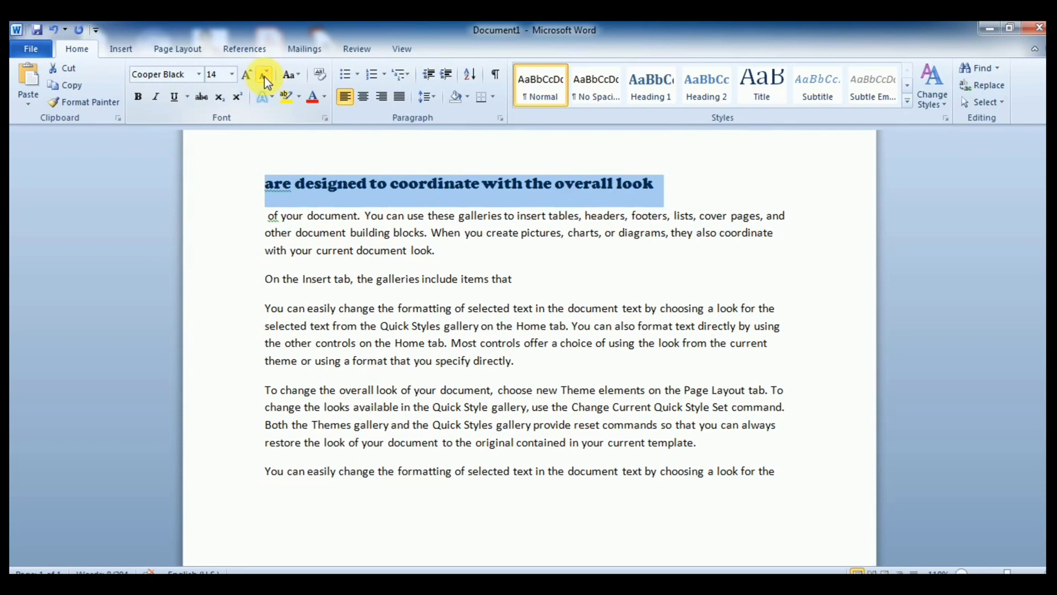
# Step: Set the font size of the Cooper Black line to 72
pyautogui.click(234, 75)
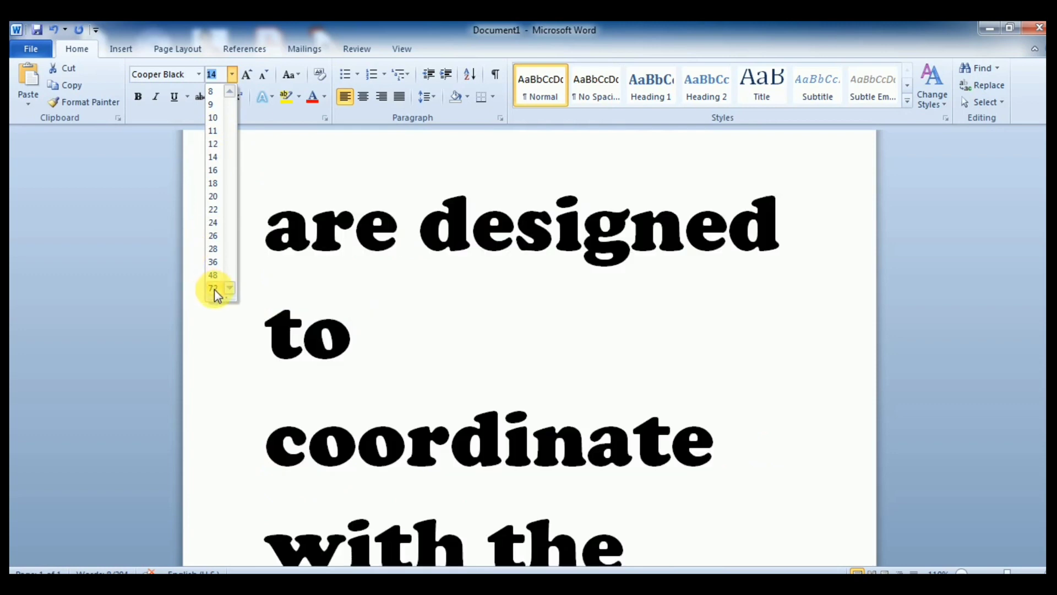
pyautogui.click(213, 289)
pyautogui.click(288, 229)
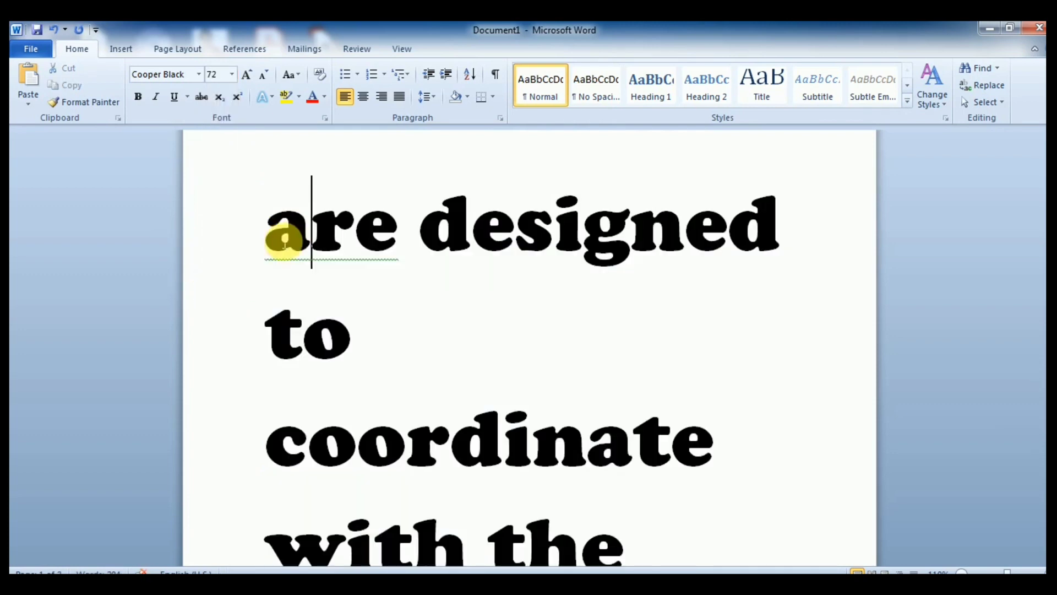
# Step: Grow the font size of "are designed" at the start of the Cooper Black text stepwise to 100
pyautogui.moveTo(262, 232); pyautogui.dragTo(720, 264)
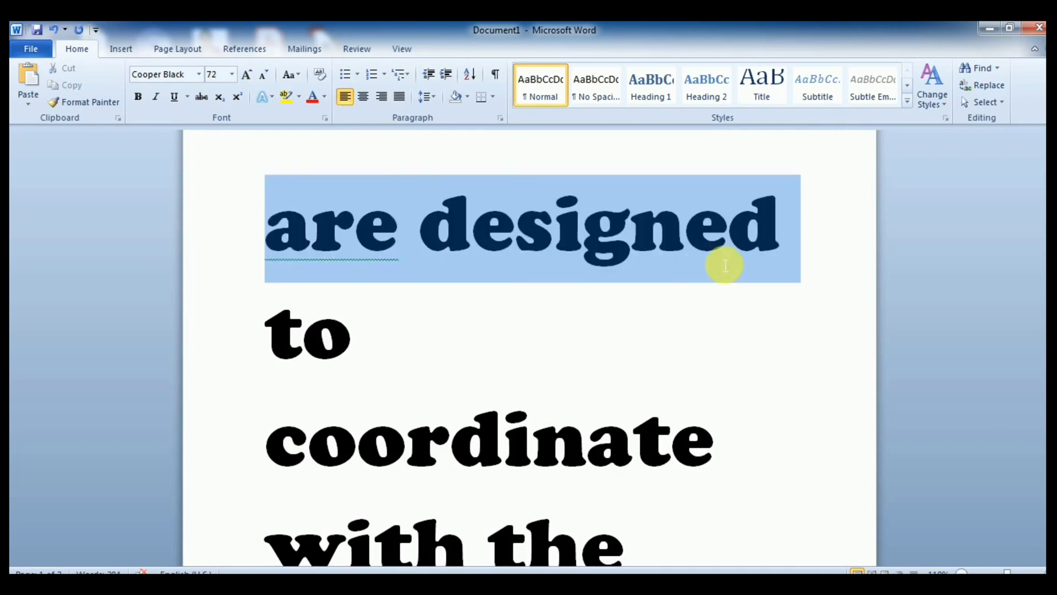
pyautogui.click(215, 73)
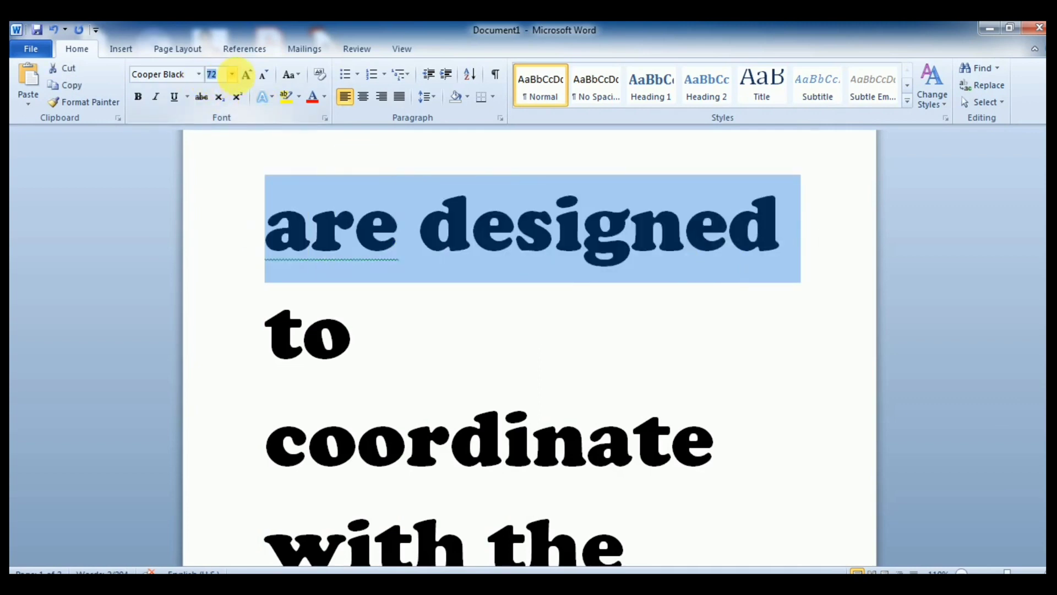
pyautogui.click(246, 77)
pyautogui.click(245, 77)
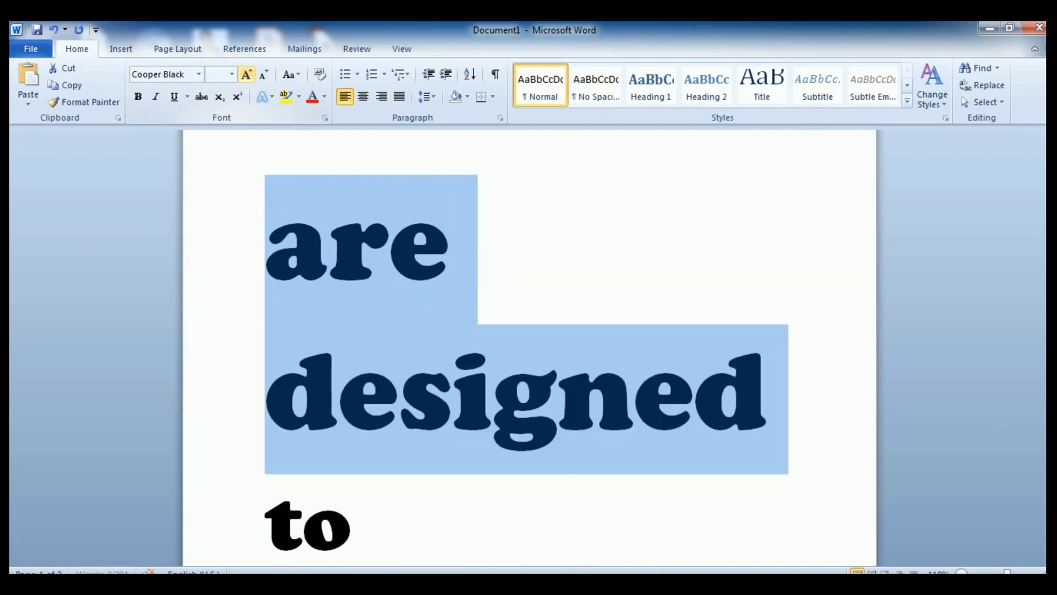
pyautogui.click(246, 77)
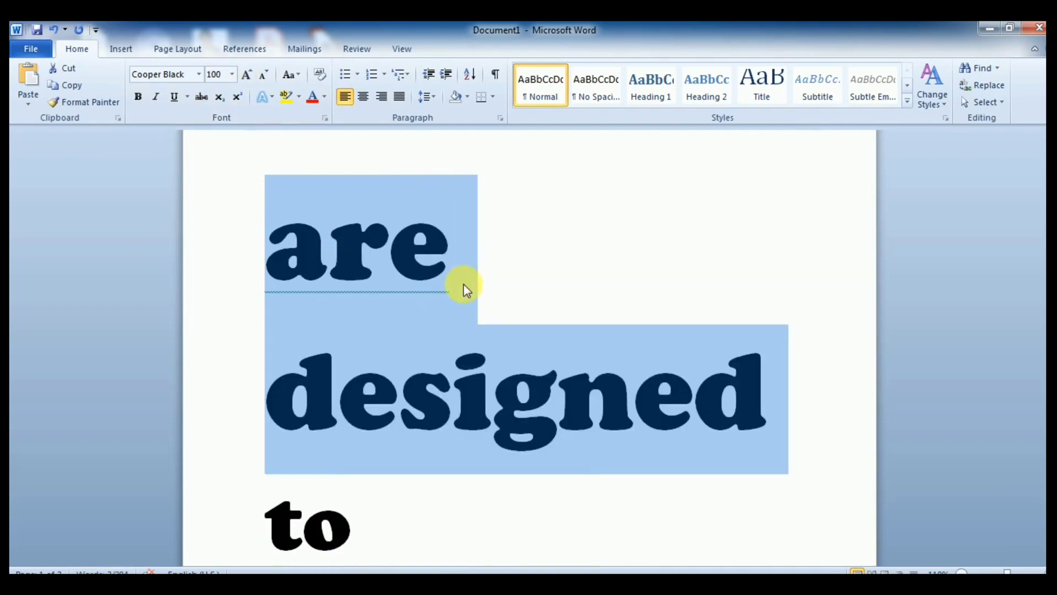
pyautogui.click(460, 285)
# Step: Set the font size of "are designed" to 8 and change it again to 12
pyautogui.moveTo(266, 249); pyautogui.dragTo(751, 446)
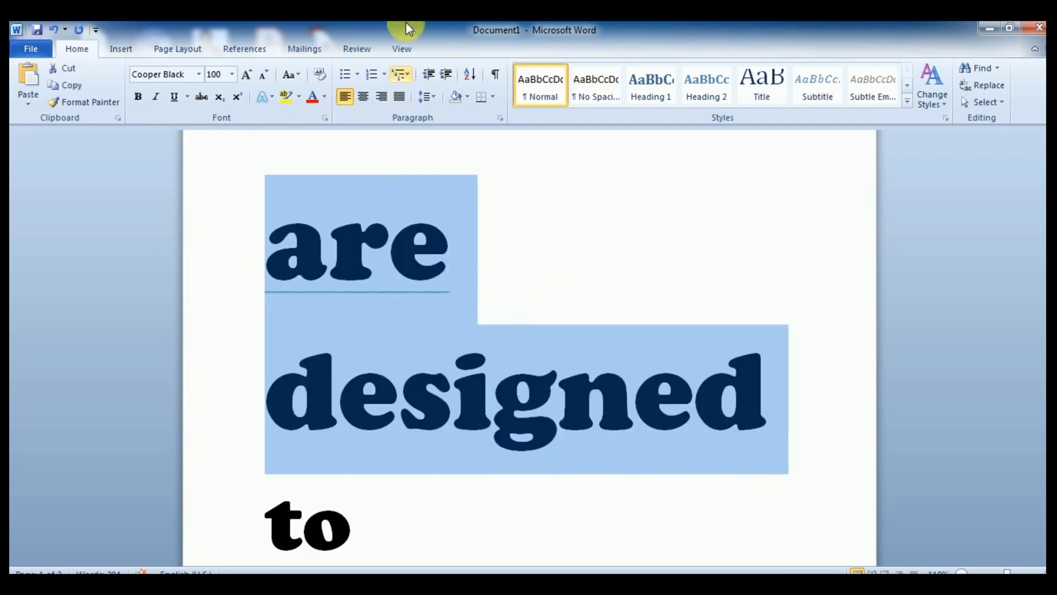
pyautogui.click(232, 74)
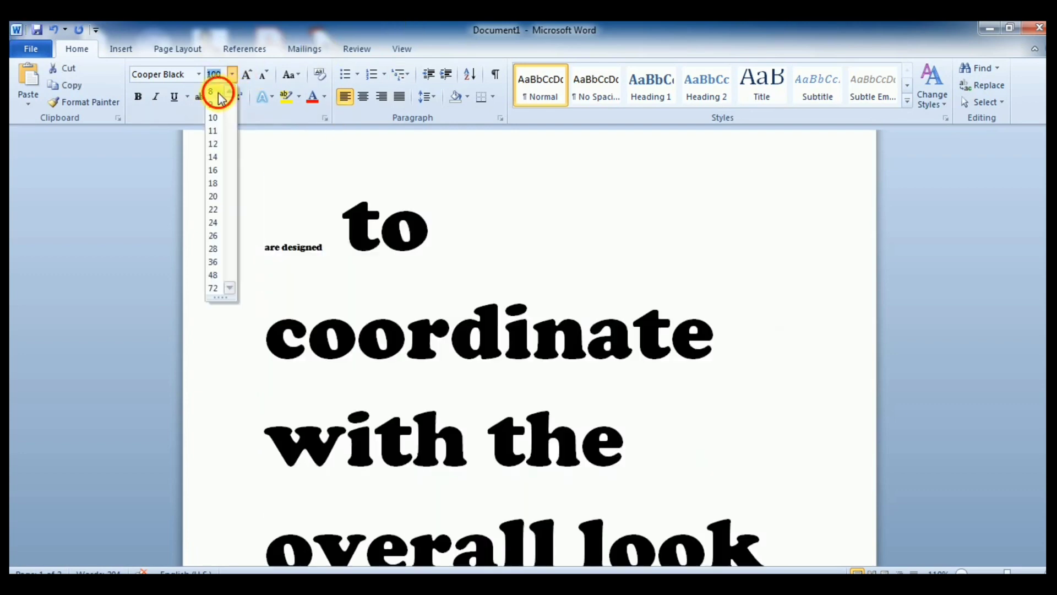
pyautogui.click(223, 97)
pyautogui.click(232, 74)
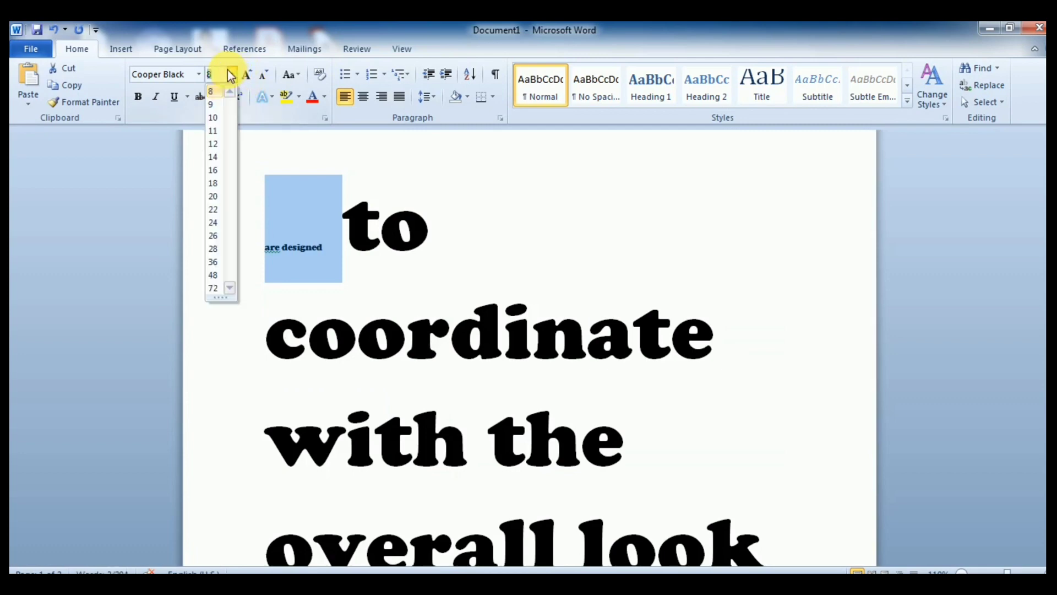
pyautogui.click(217, 146)
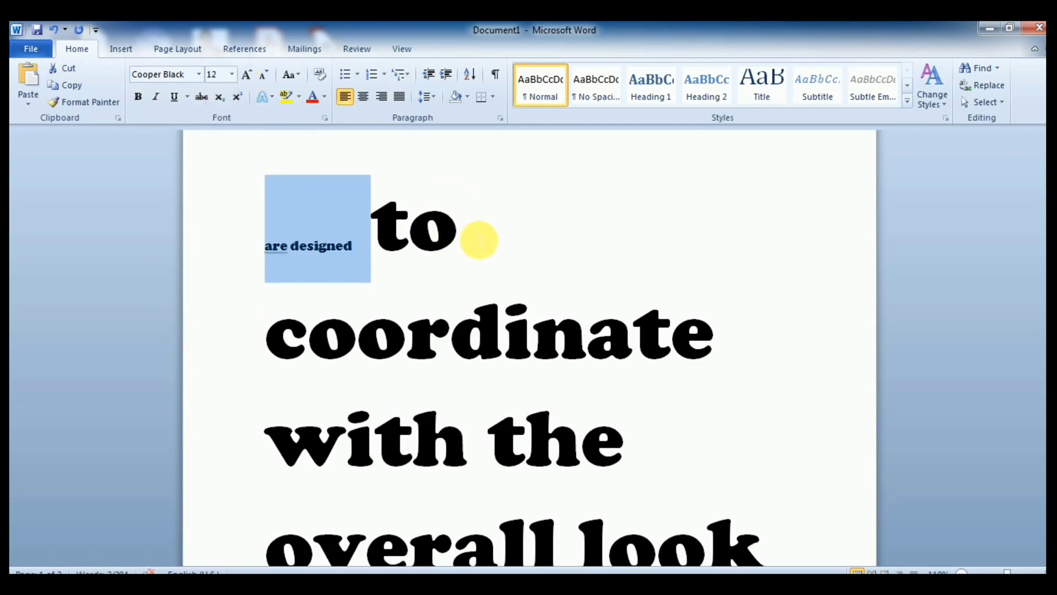
pyautogui.click(479, 240)
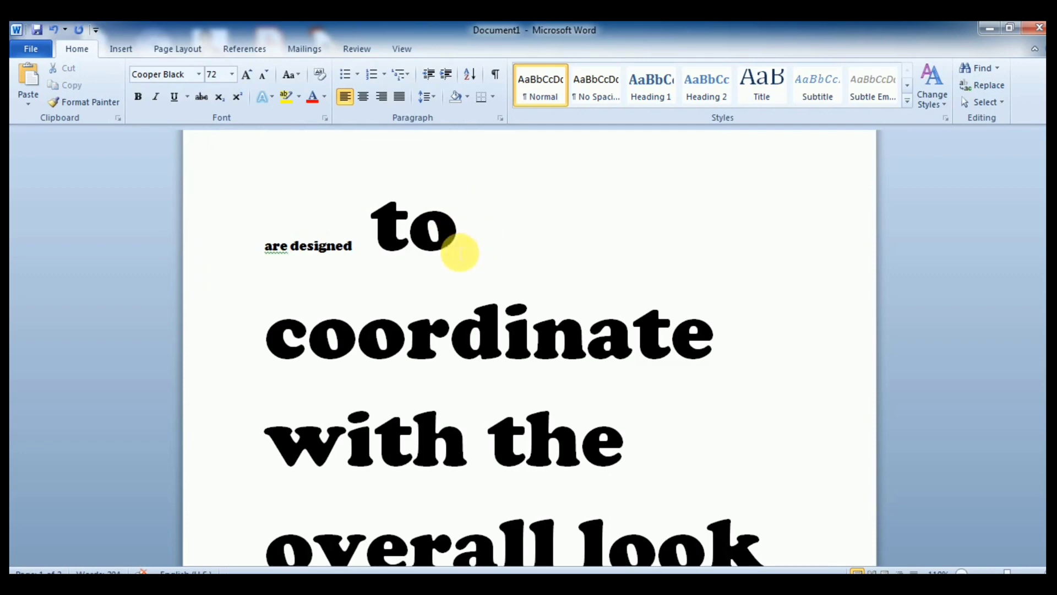
# Step: Undo the font size changes on the Cooper Black text, including its enlargement to 72
pyautogui.hotkey('ctrl', 'z')
pyautogui.hotkey('ctrl', 'z')
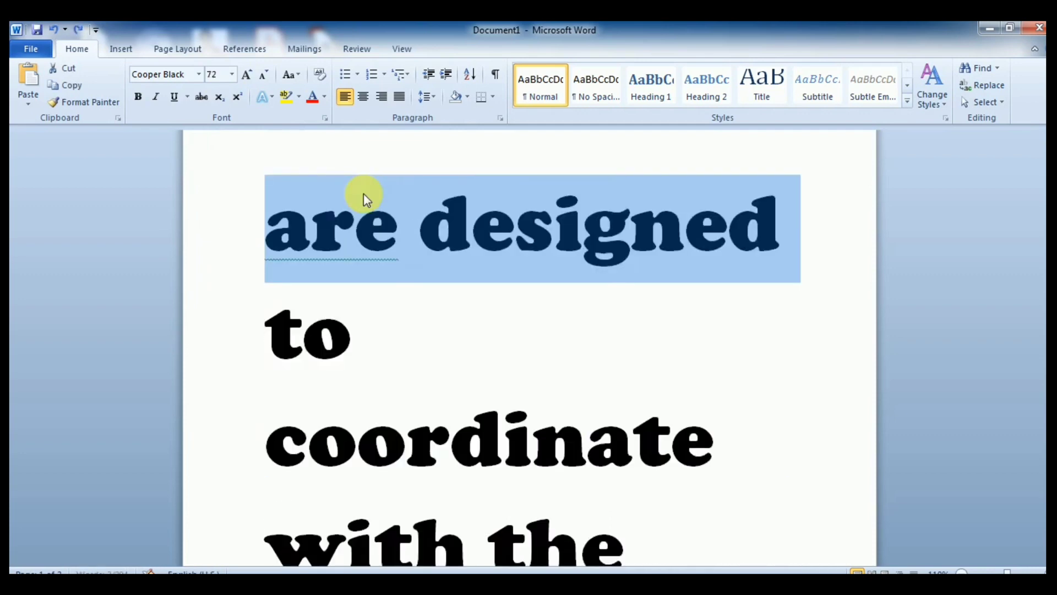
pyautogui.hotkey('ctrl', 'z')
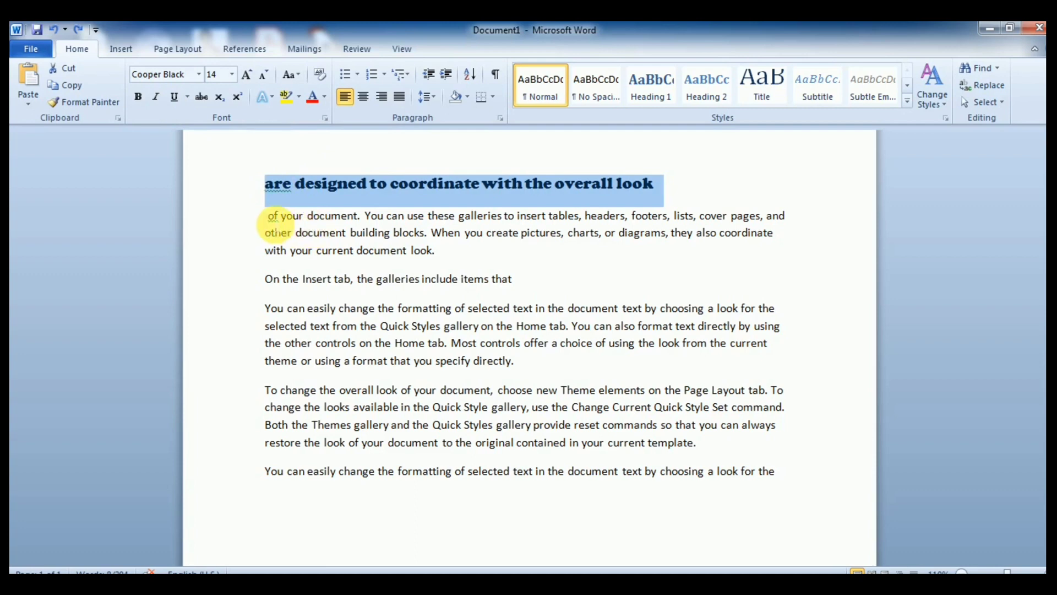
# Step: Grow the font size of the line "On the Insert tab, the galleries include items that" stepwise to 16
pyautogui.moveTo(270, 219); pyautogui.dragTo(466, 234)
pyautogui.moveTo(266, 280); pyautogui.dragTo(506, 280)
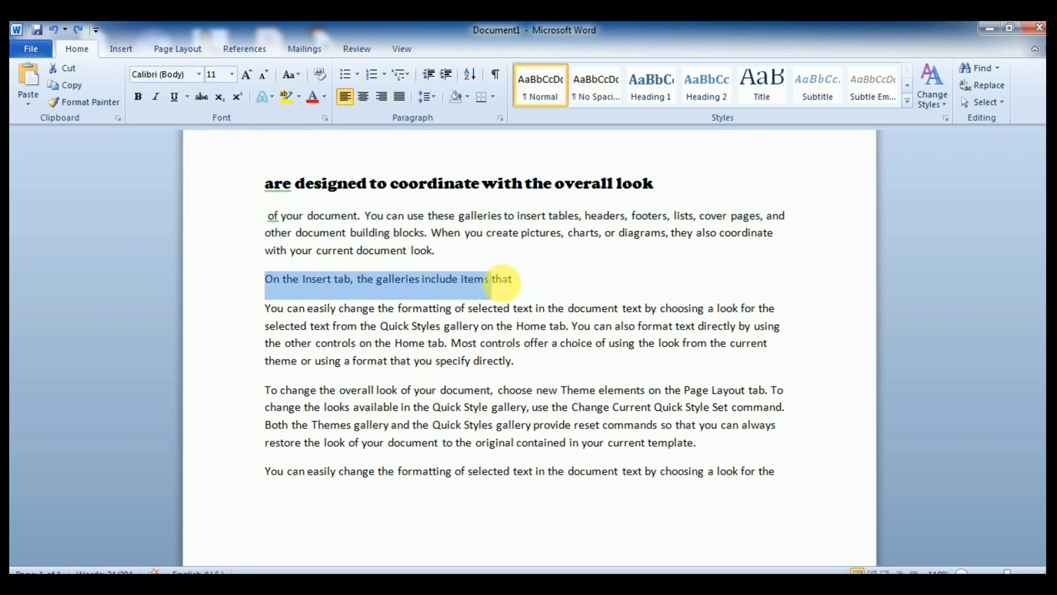
pyautogui.click(246, 77)
pyautogui.click(246, 77)
pyautogui.click(245, 77)
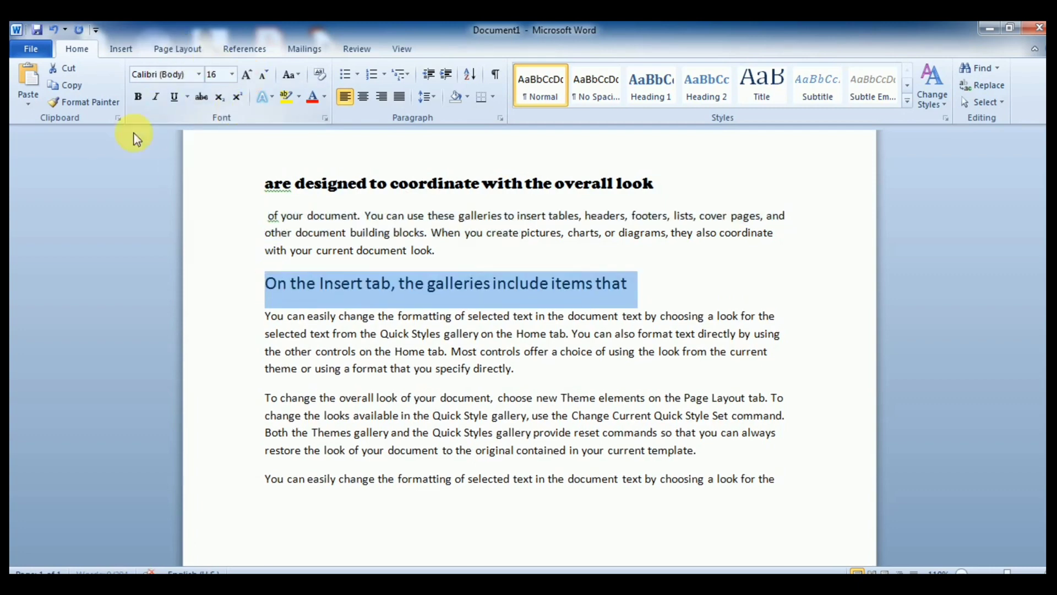
# Step: Make the line "On the Insert tab, the galleries include items that" bold
pyautogui.click(140, 98)
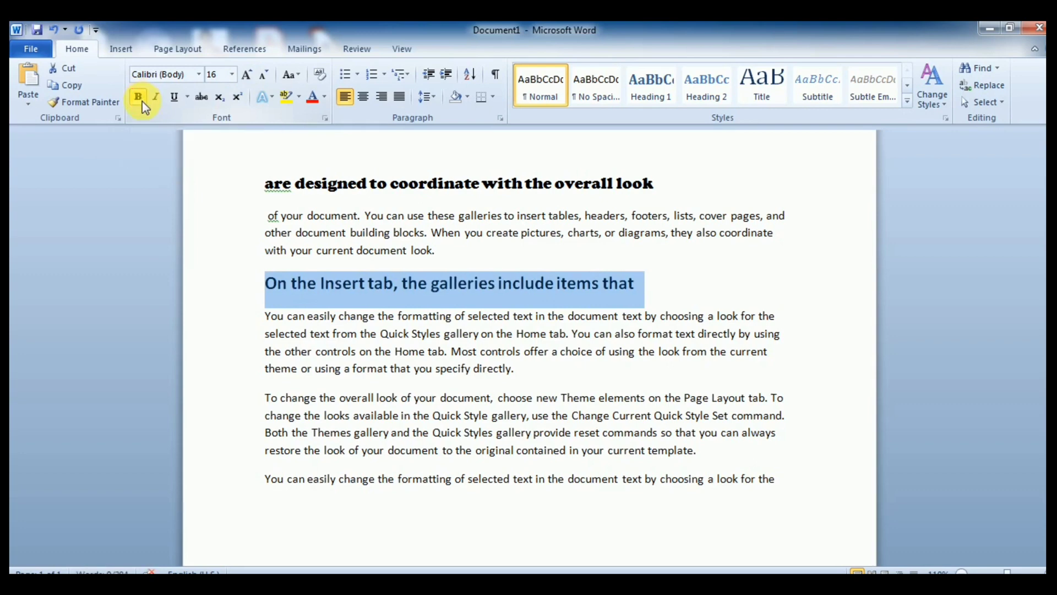
pyautogui.click(653, 286)
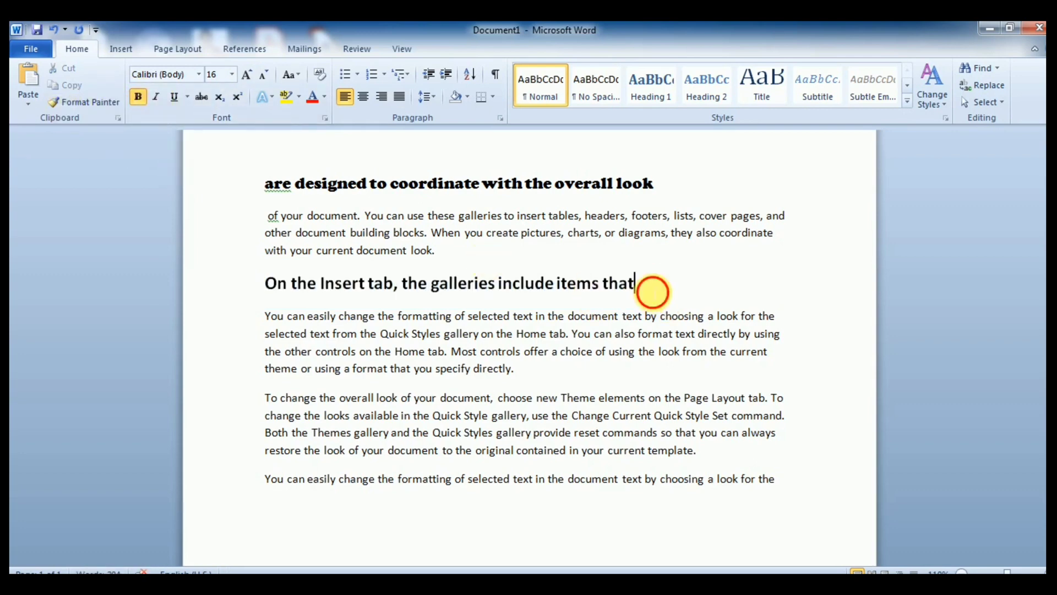
pyautogui.moveTo(638, 285); pyautogui.dragTo(282, 287)
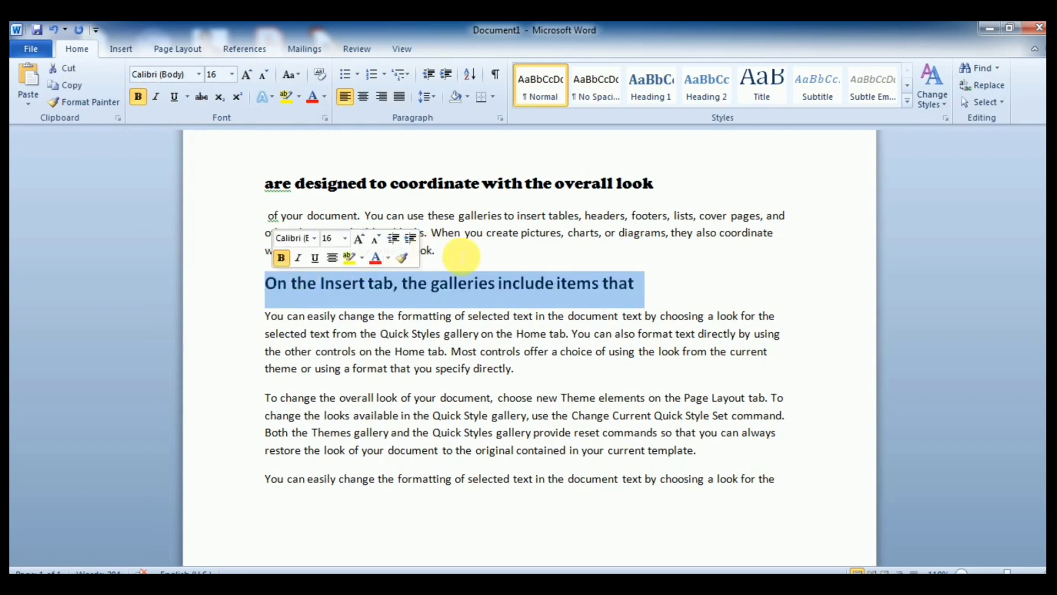
pyautogui.moveTo(435, 251); pyautogui.dragTo(268, 253)
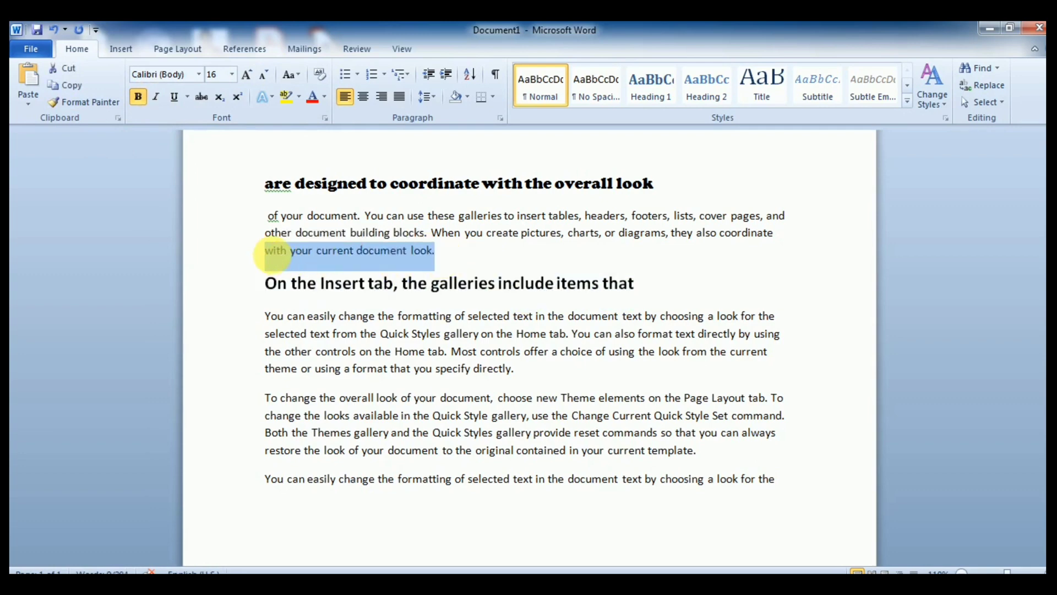
# Step: Italicize the bold line "On the Insert tab, the galleries include items that"
pyautogui.moveTo(648, 290); pyautogui.dragTo(267, 278)
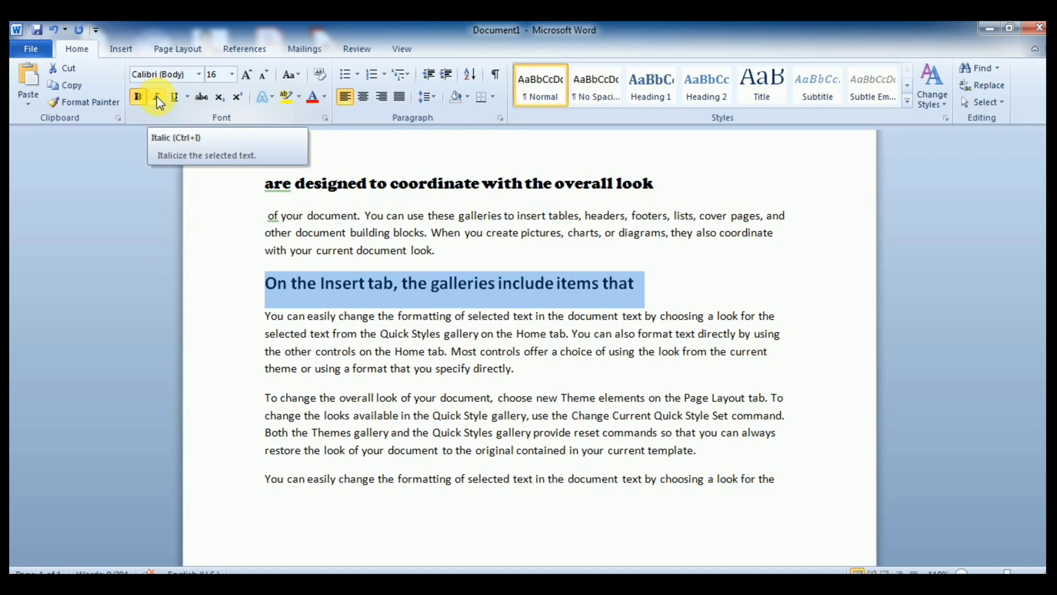
pyautogui.click(156, 97)
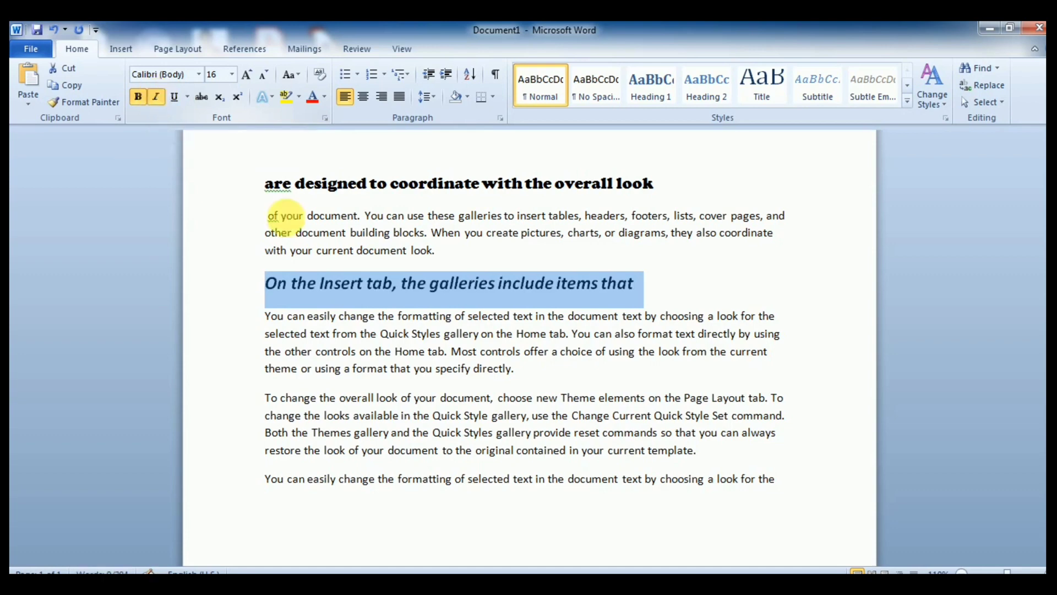
pyautogui.click(639, 289)
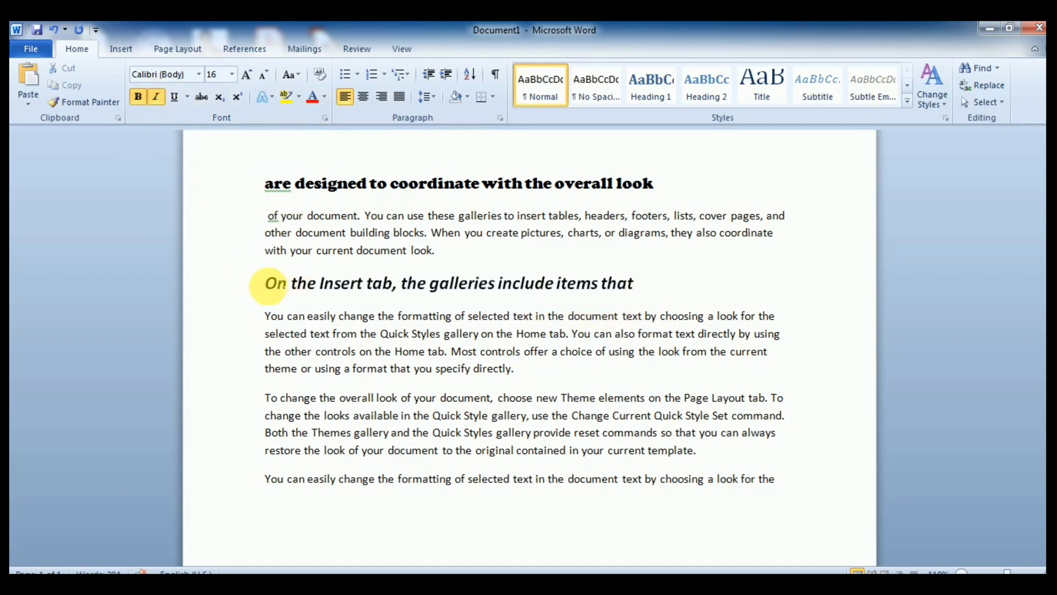
# Step: Underline the bold italic line "On the Insert tab, the galleries include items that" with a single line
pyautogui.moveTo(267, 285); pyautogui.dragTo(634, 287)
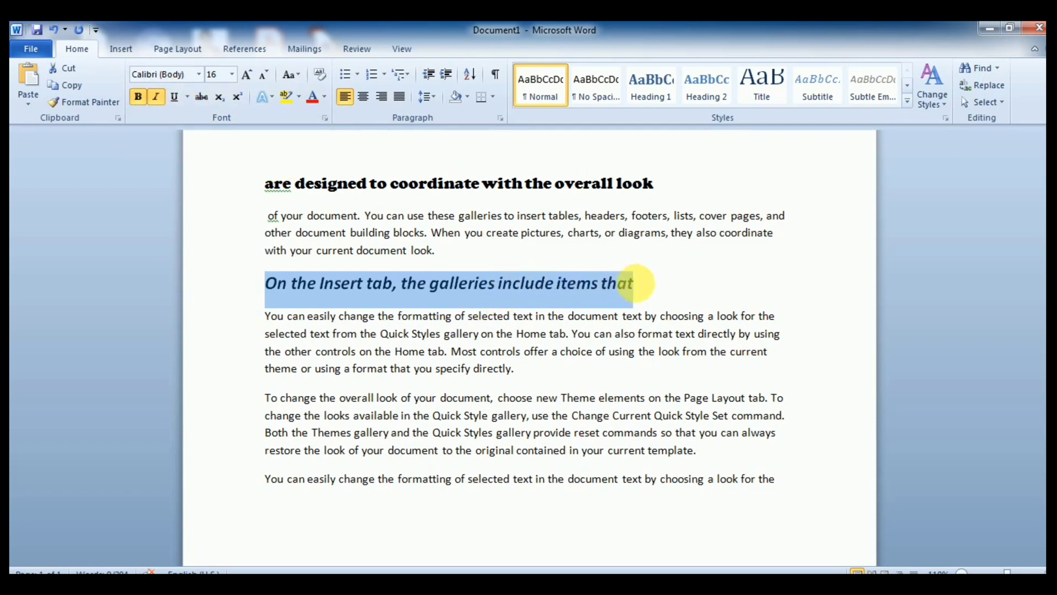
pyautogui.moveTo(649, 282); pyautogui.dragTo(237, 283)
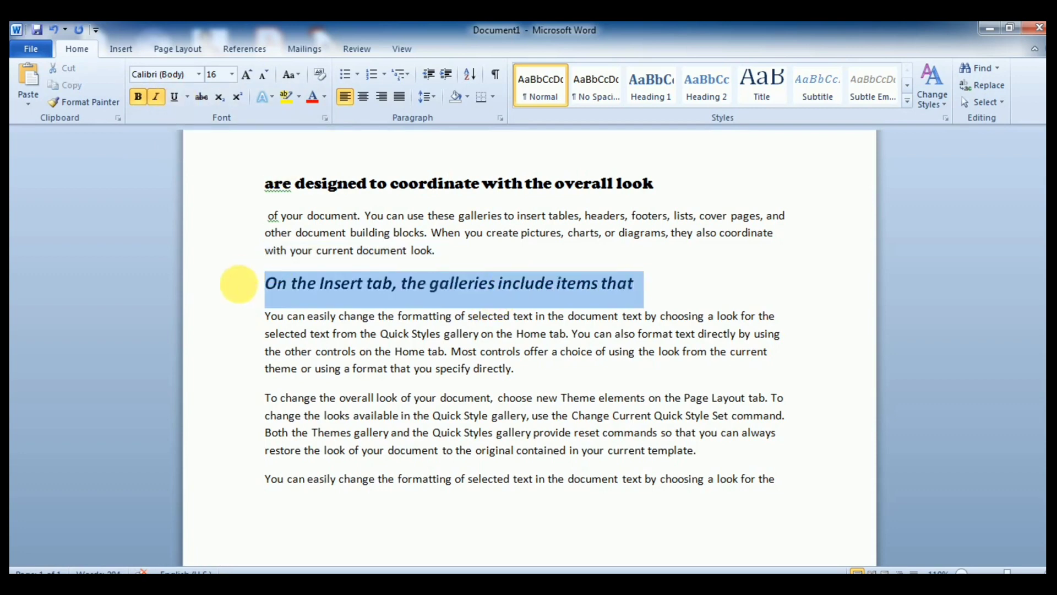
pyautogui.click(175, 100)
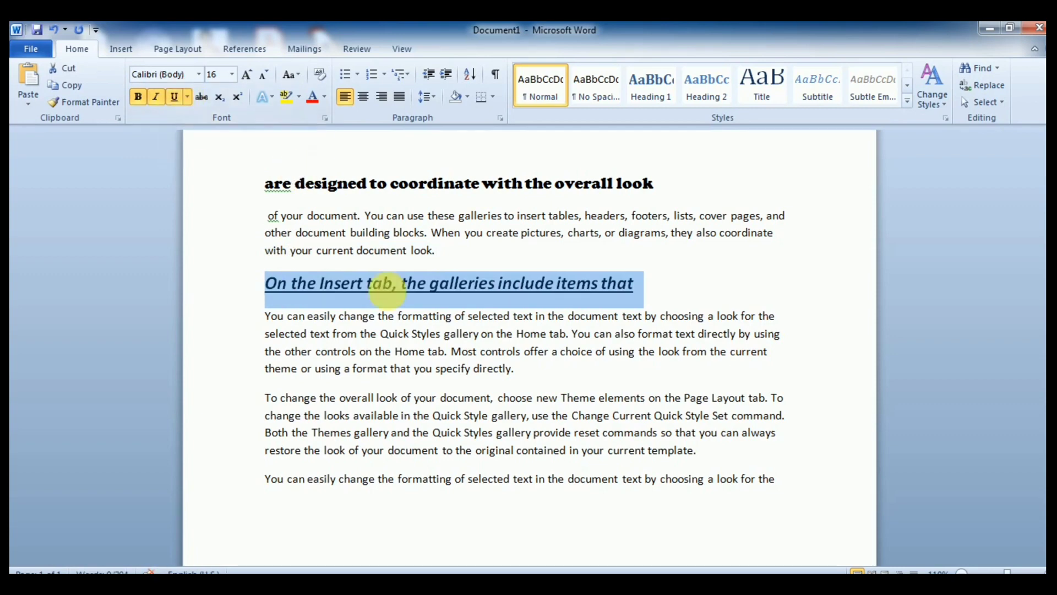
pyautogui.click(630, 285)
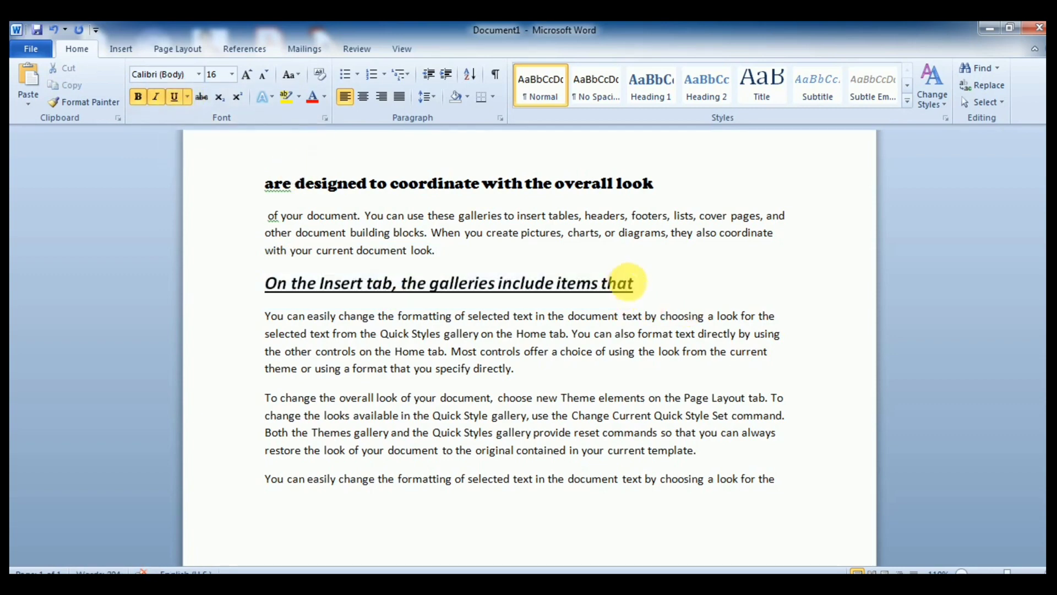
# Step: Change the underline style of the line "On the Insert tab, the galleries include items that" to dashed
pyautogui.moveTo(633, 286); pyautogui.dragTo(275, 290)
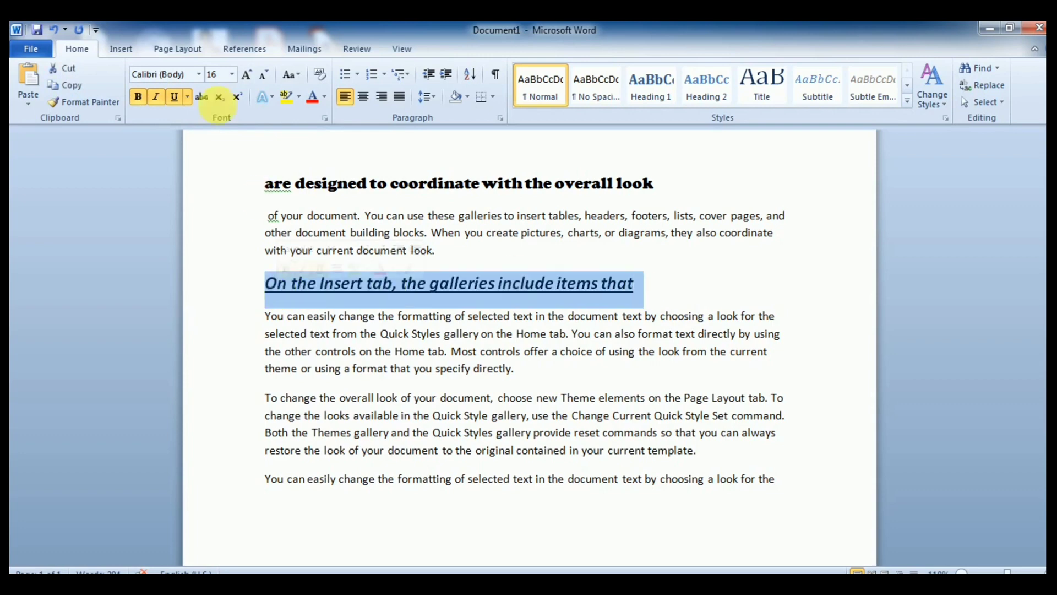
pyautogui.click(187, 96)
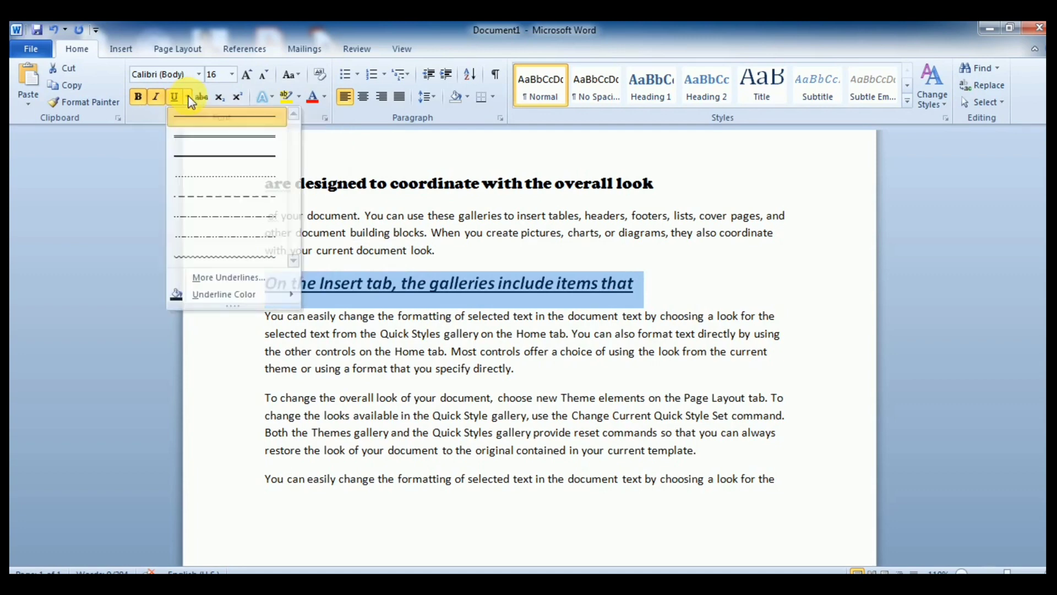
pyautogui.click(189, 96)
pyautogui.click(190, 96)
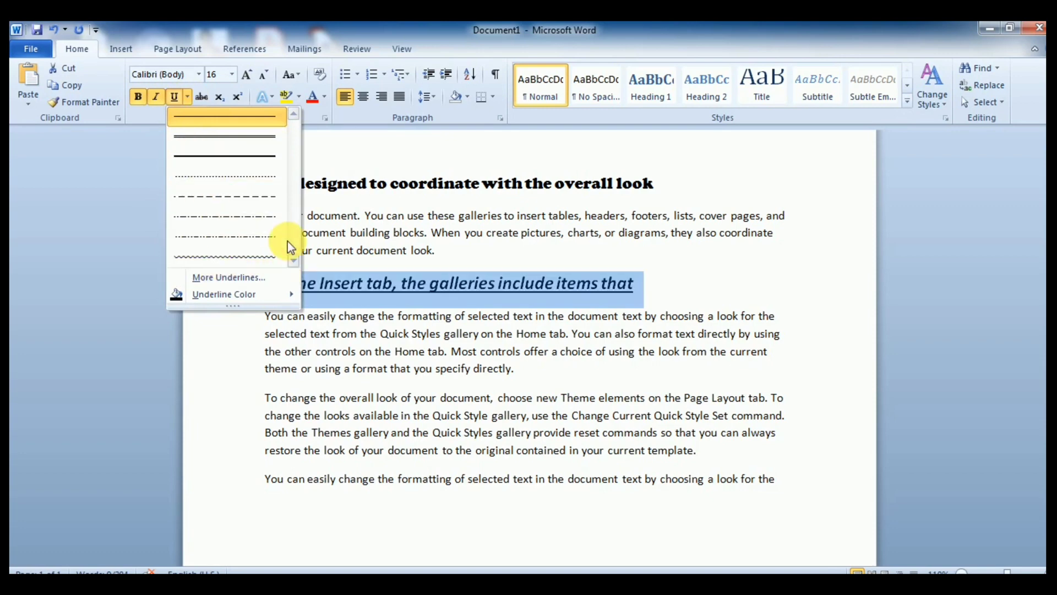
pyautogui.click(239, 196)
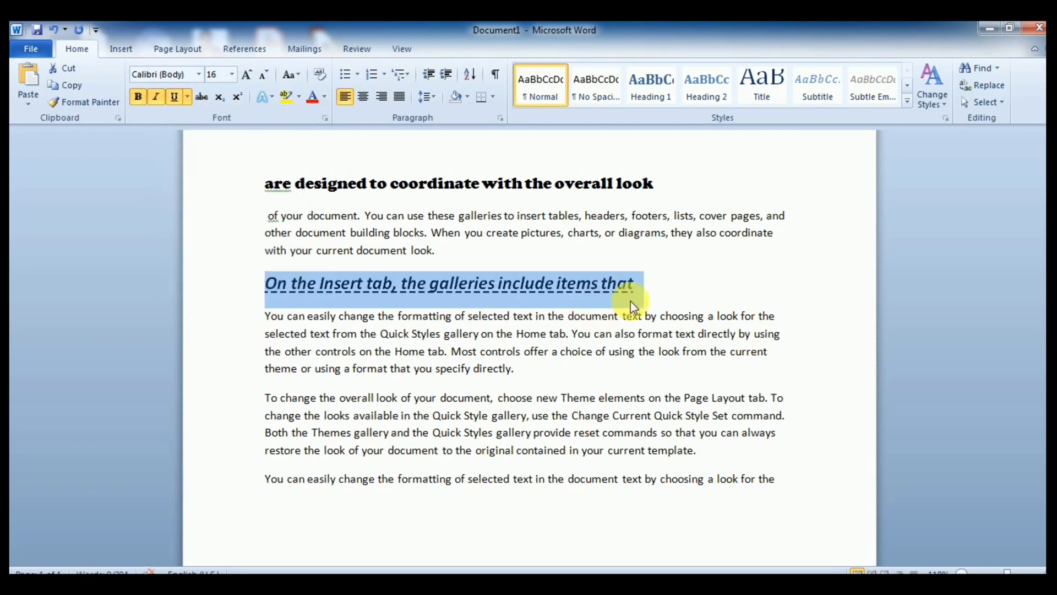
pyautogui.click(639, 284)
pyautogui.moveTo(639, 284); pyautogui.dragTo(275, 280)
pyautogui.click(402, 283)
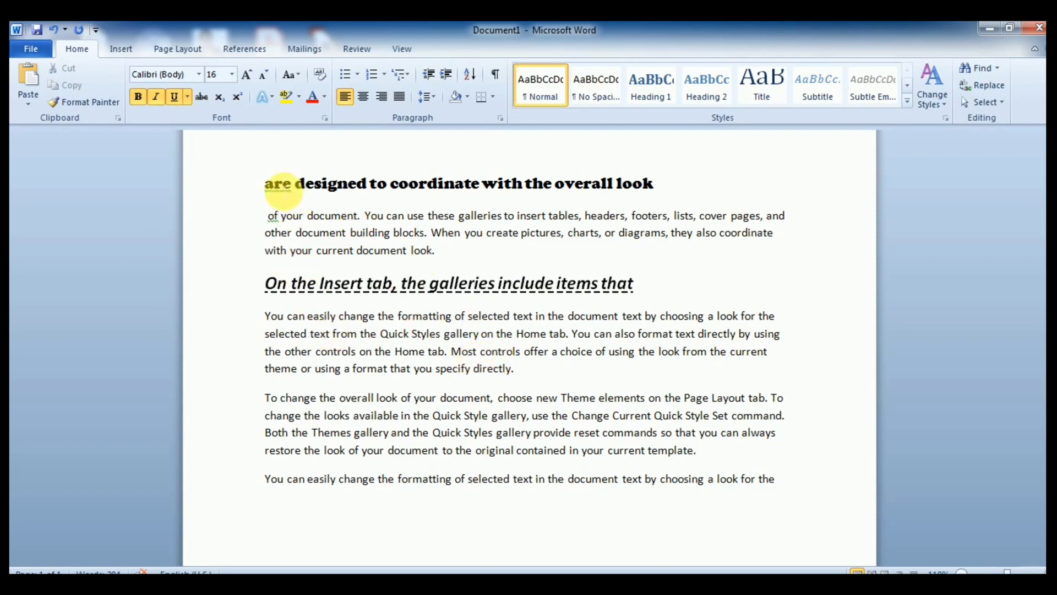
# Step: Set the font color of the Cooper Black line "are designed to coordinate with the overall look" to standard red
pyautogui.moveTo(271, 190); pyautogui.dragTo(672, 193)
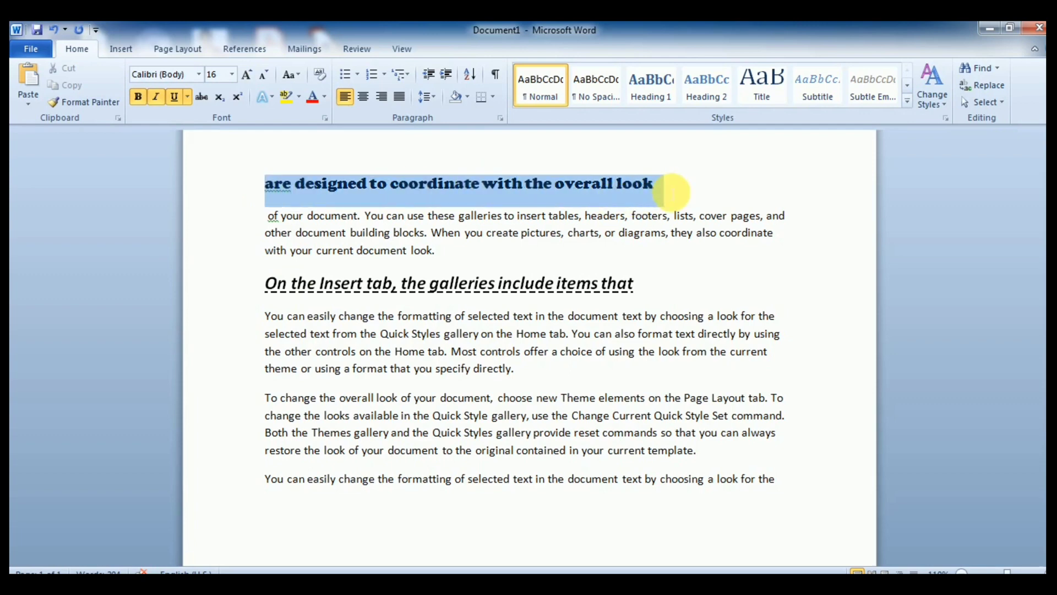
pyautogui.click(323, 96)
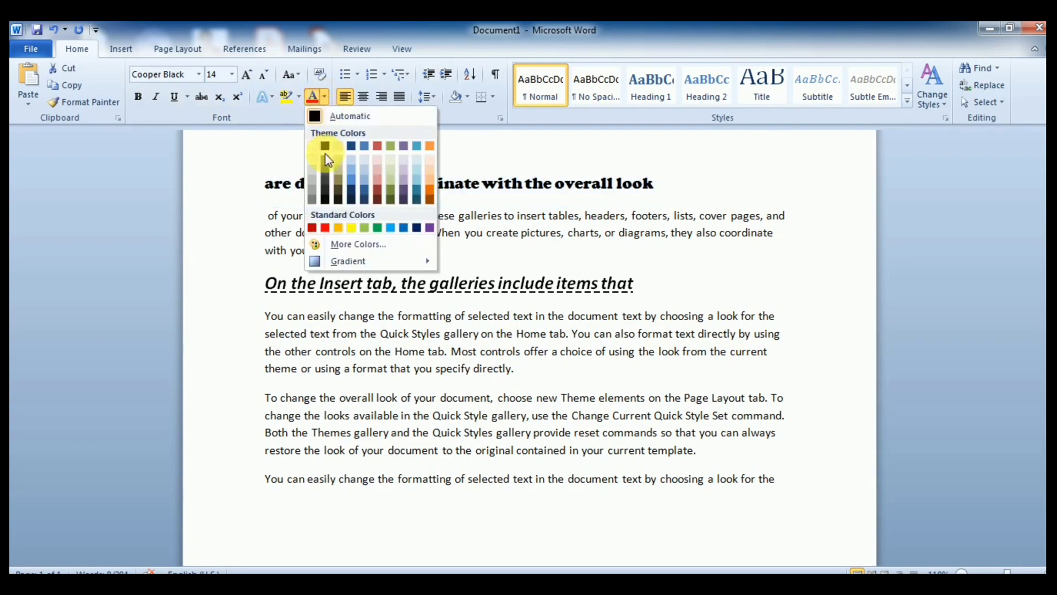
pyautogui.click(326, 228)
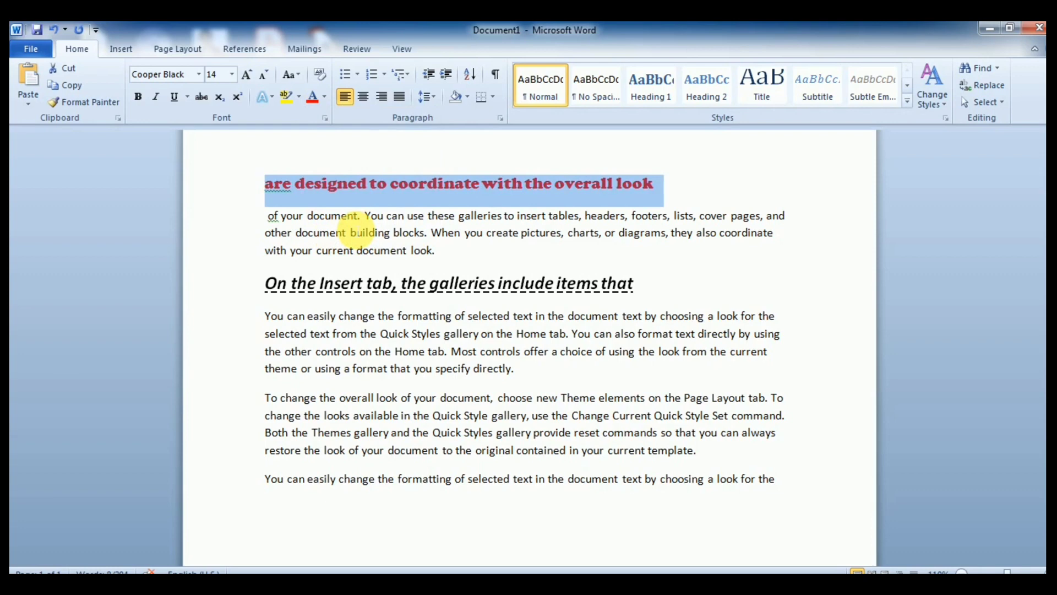
pyautogui.click(471, 183)
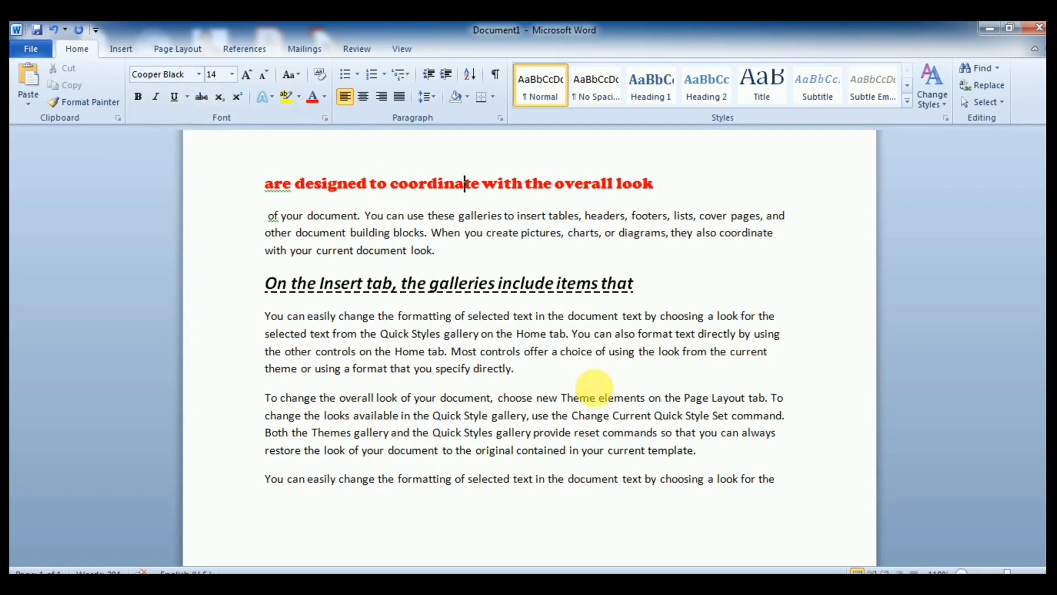
pyautogui.scroll(-3, 719, 493)
pyautogui.scroll(-2, 718, 492)
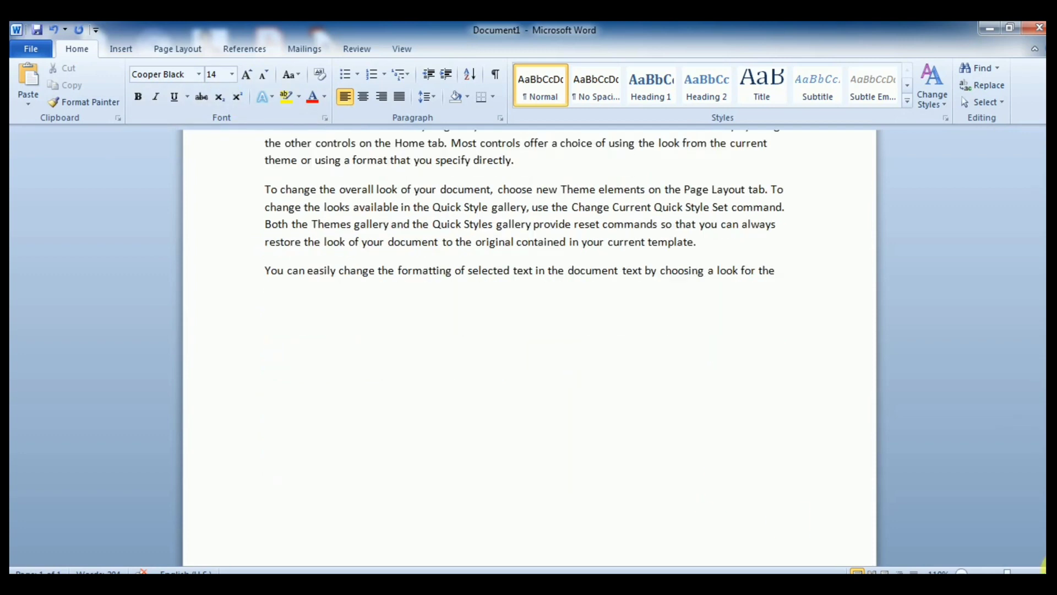
pyautogui.scroll(3, 1042, 569)
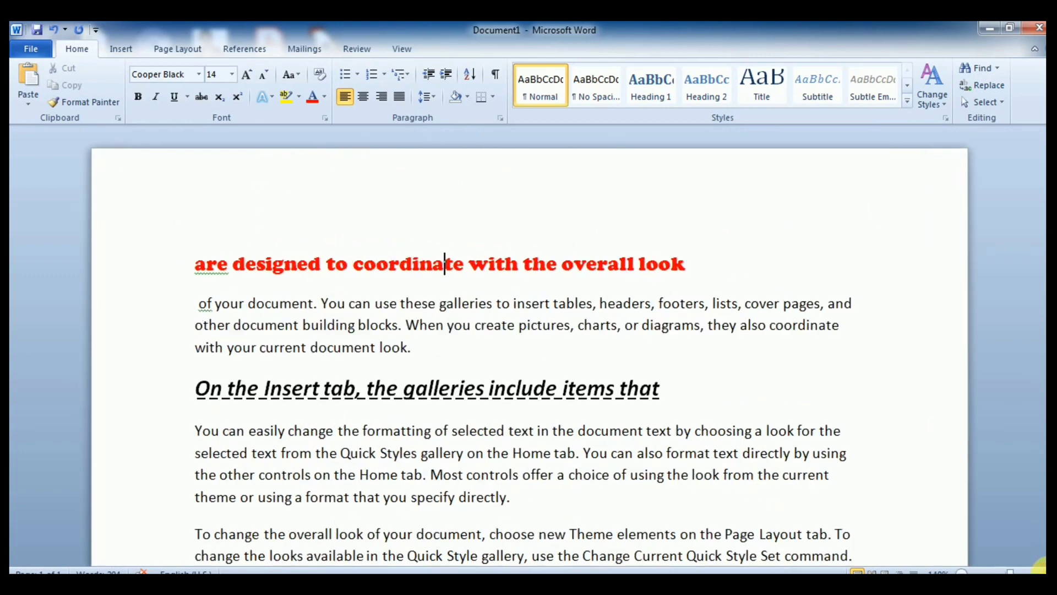
# Step: Write (a+b)2 on the empty line below the last paragraph, with the 2 formatted as superscript
pyautogui.scroll(-5, 716, 435)
pyautogui.click(208, 338)
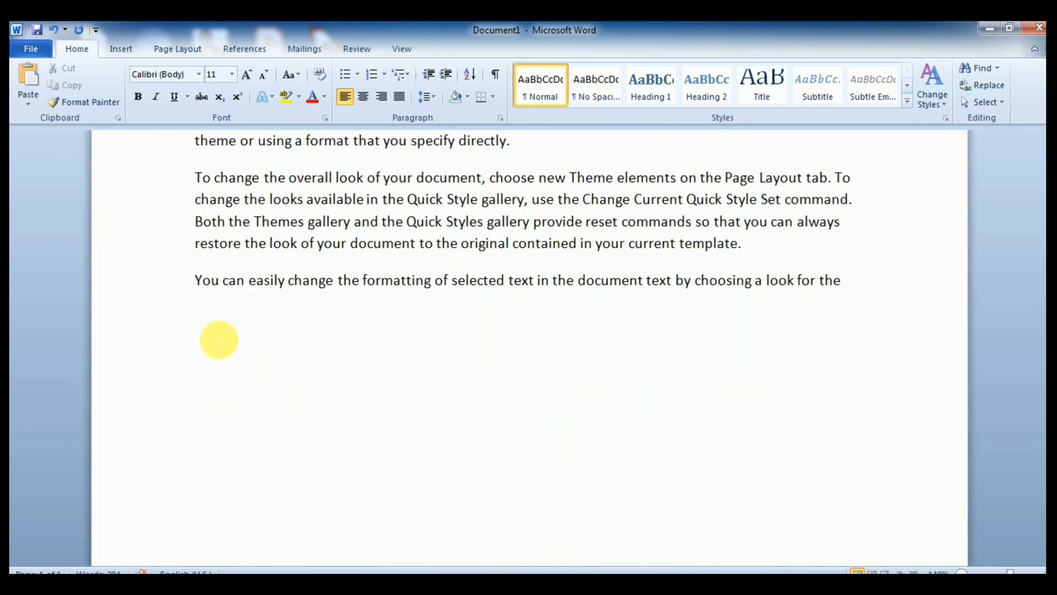
pyautogui.write('(a')
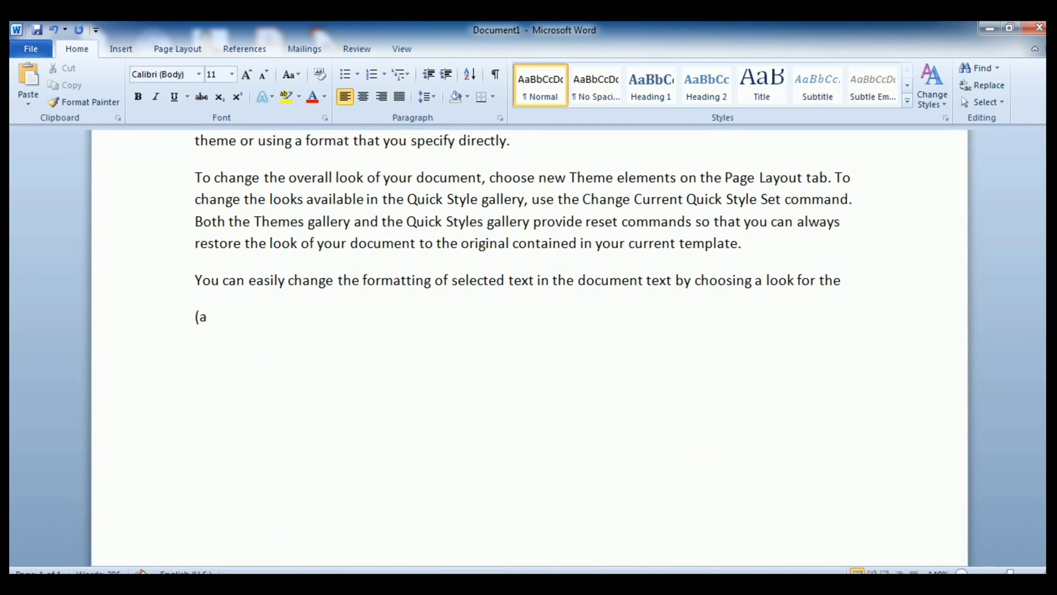
pyautogui.write('+b)')
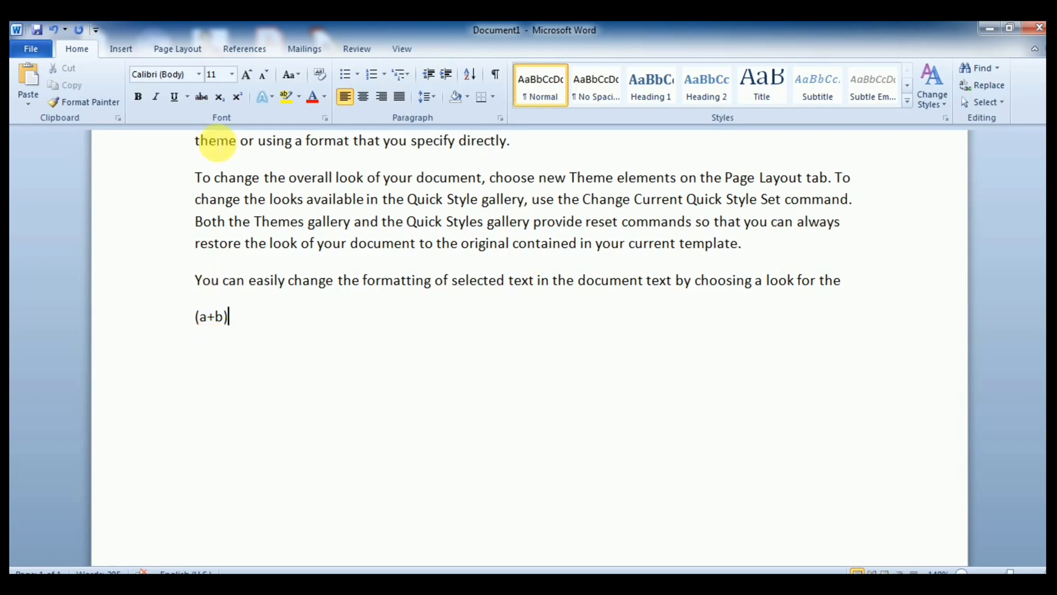
pyautogui.click(237, 99)
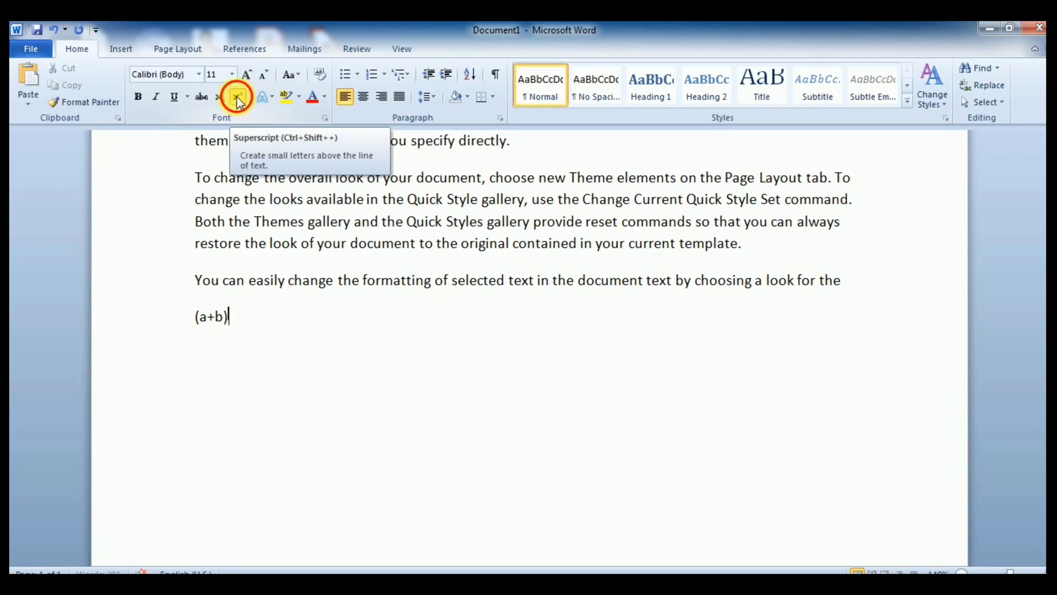
pyautogui.write('2')
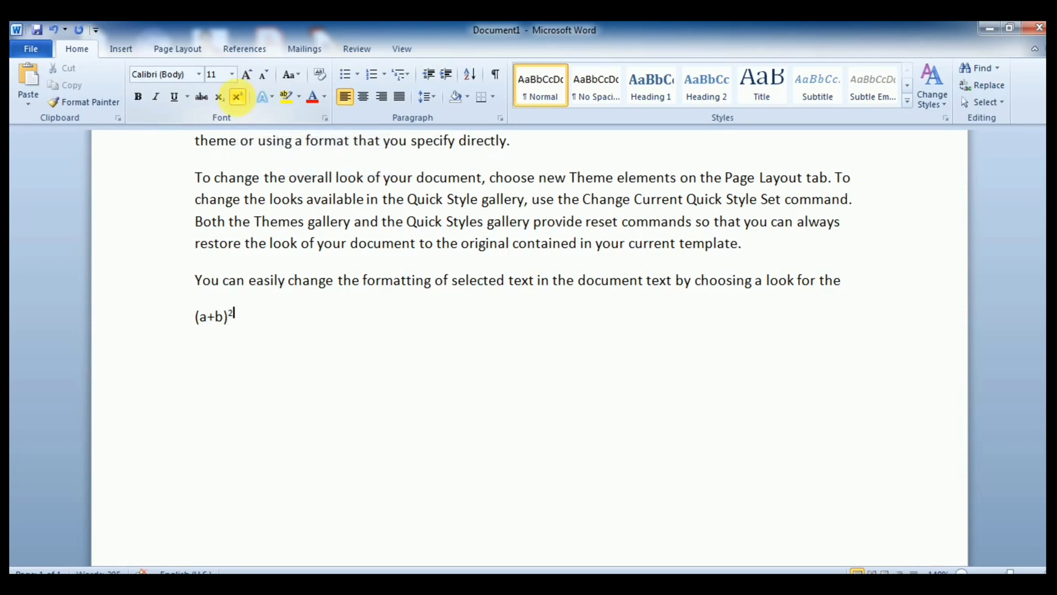
pyautogui.click(284, 319)
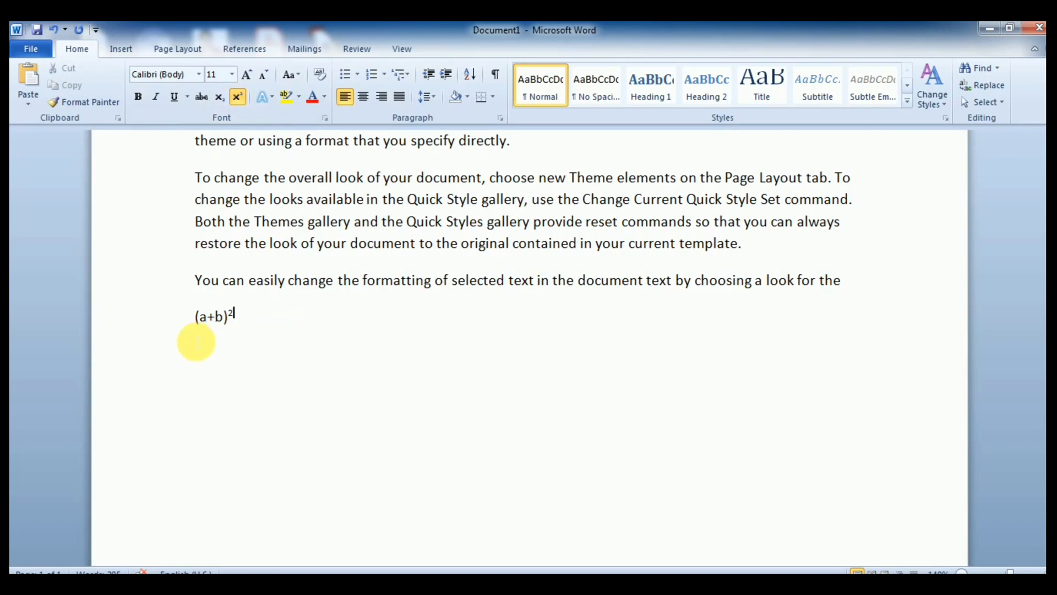
# Step: Add H2O in normal text on a new line below (a+b)2, with only its 2 formatted as subscript
pyautogui.press('Return')
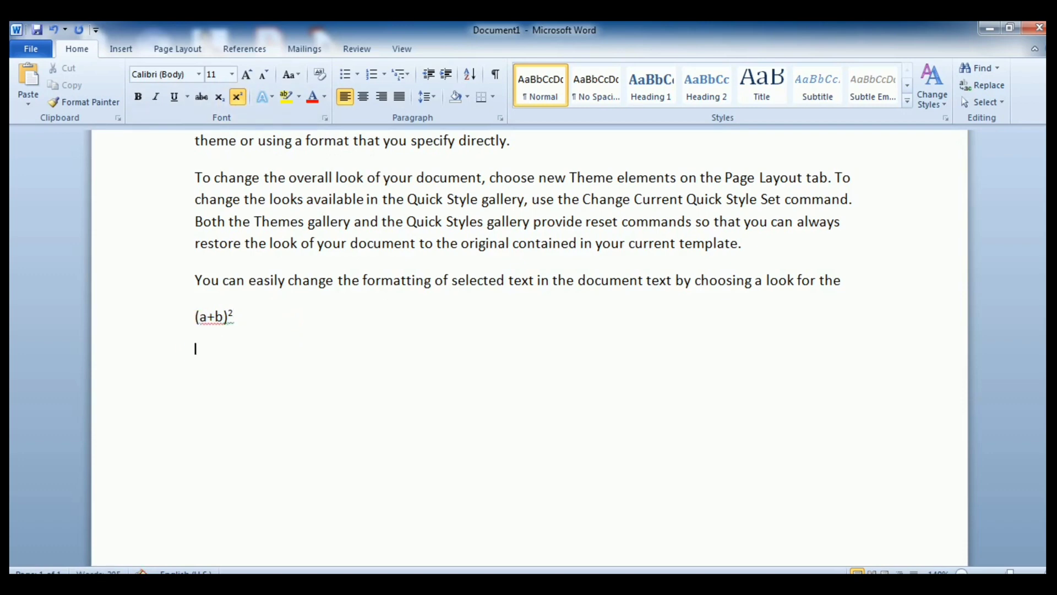
pyautogui.click(237, 96)
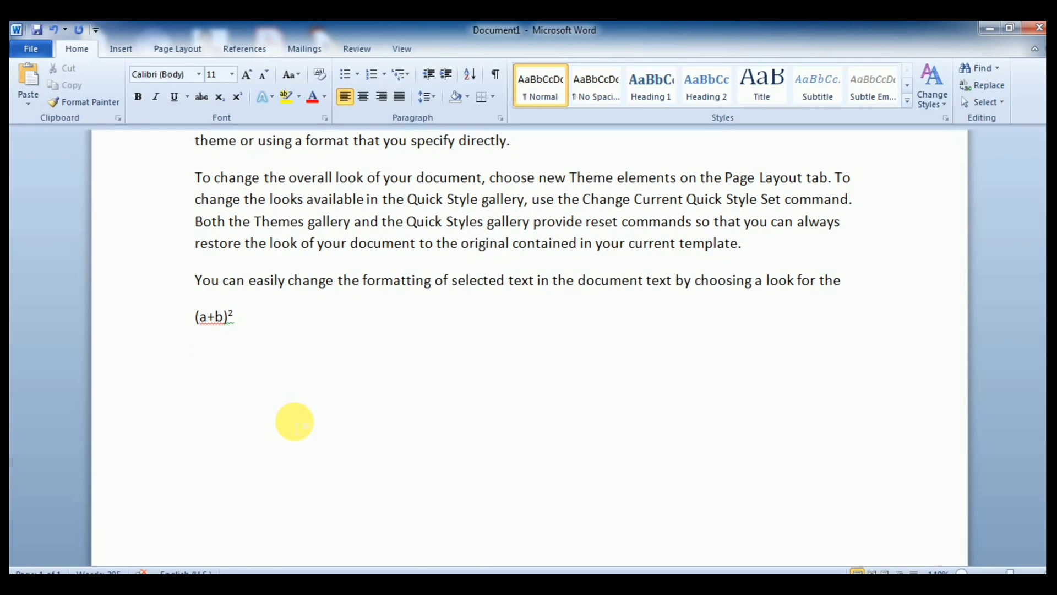
pyautogui.write('H')
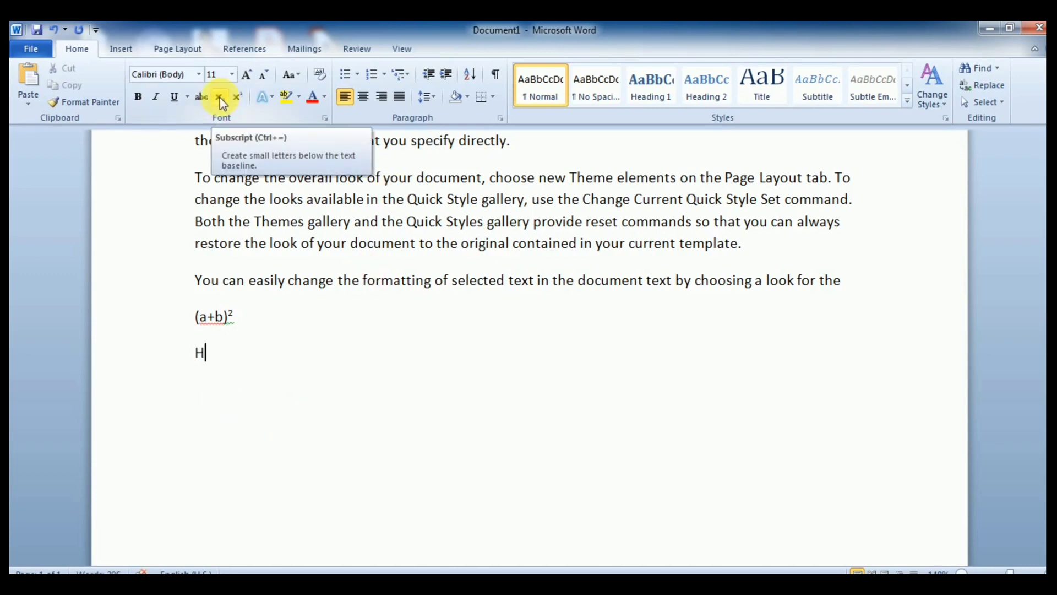
pyautogui.click(220, 97)
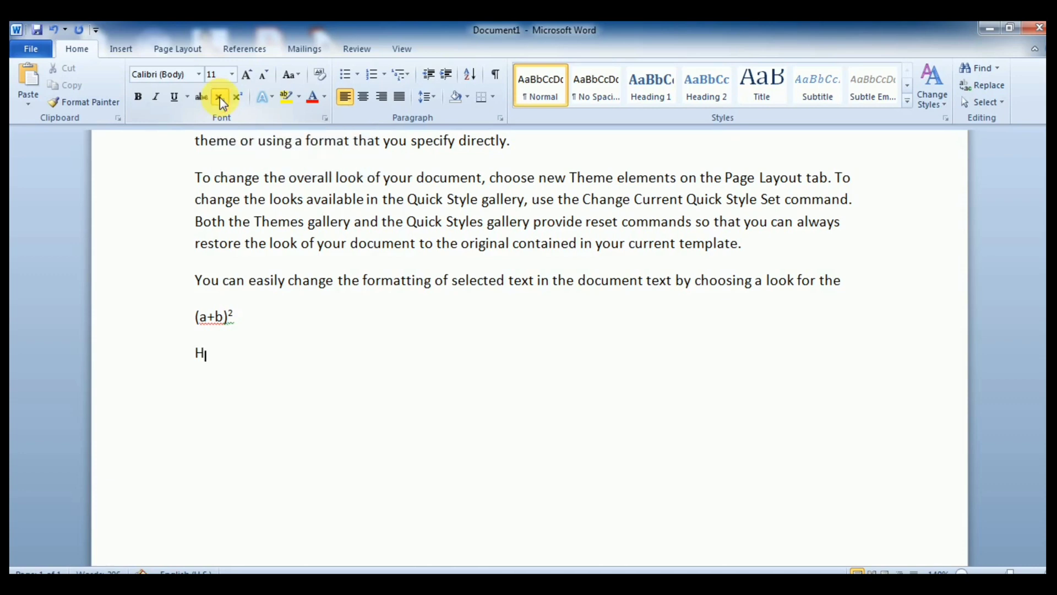
pyautogui.write('2')
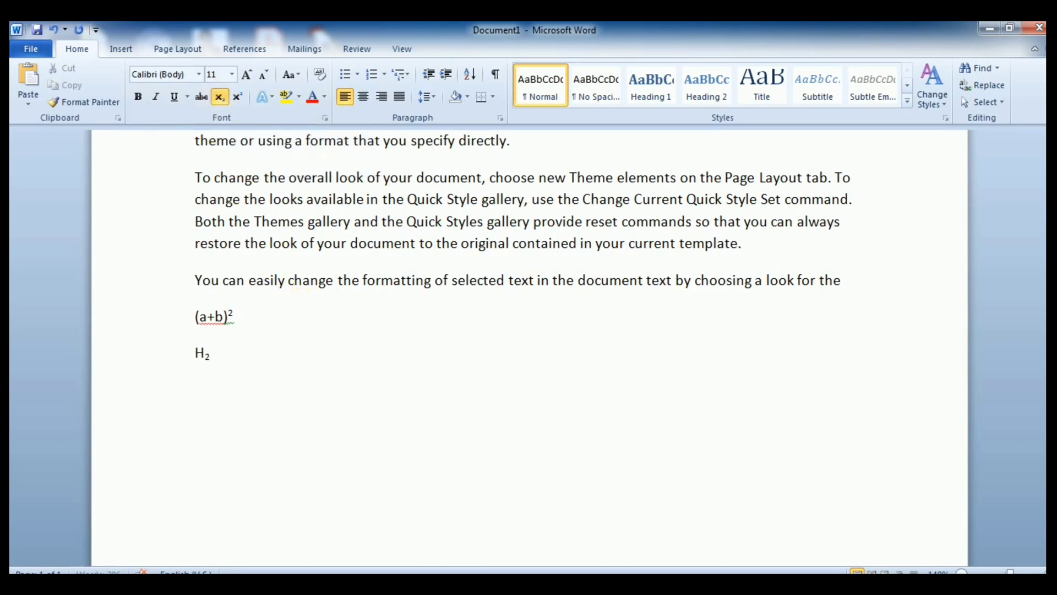
pyautogui.click(220, 97)
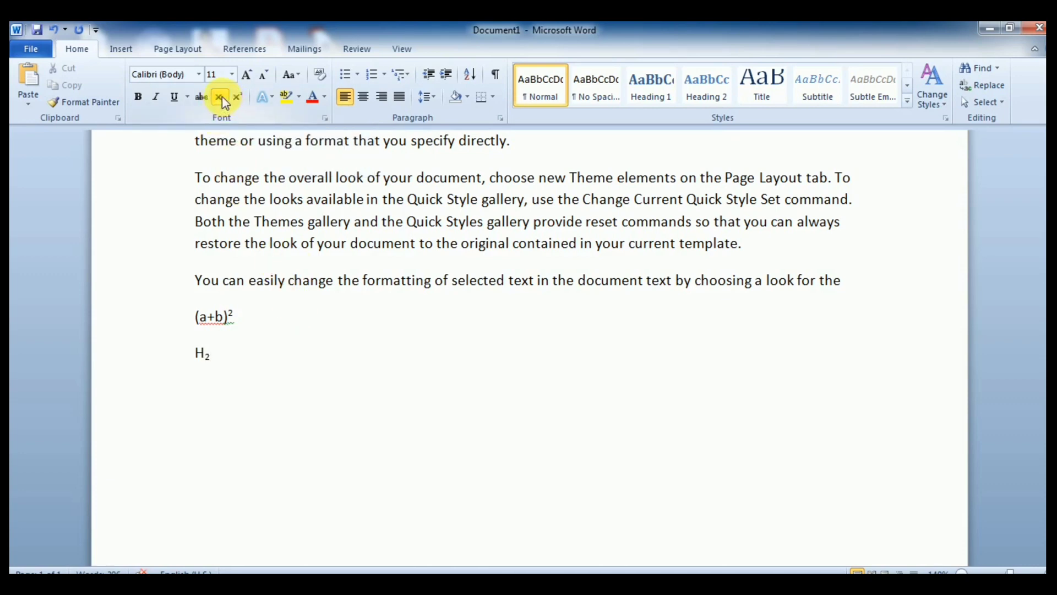
pyautogui.write('O')
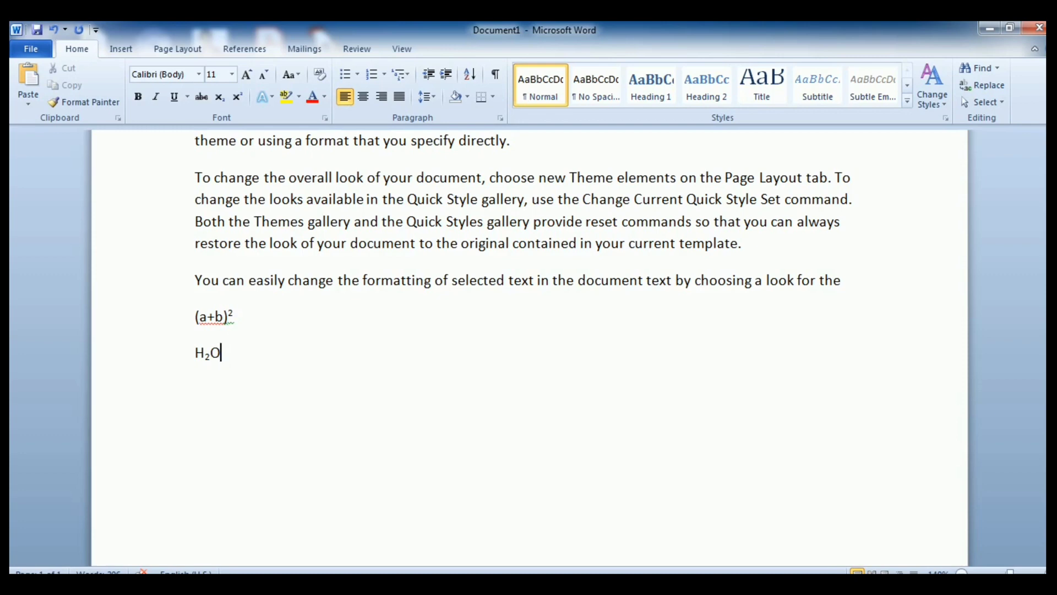
pyautogui.press('Return')
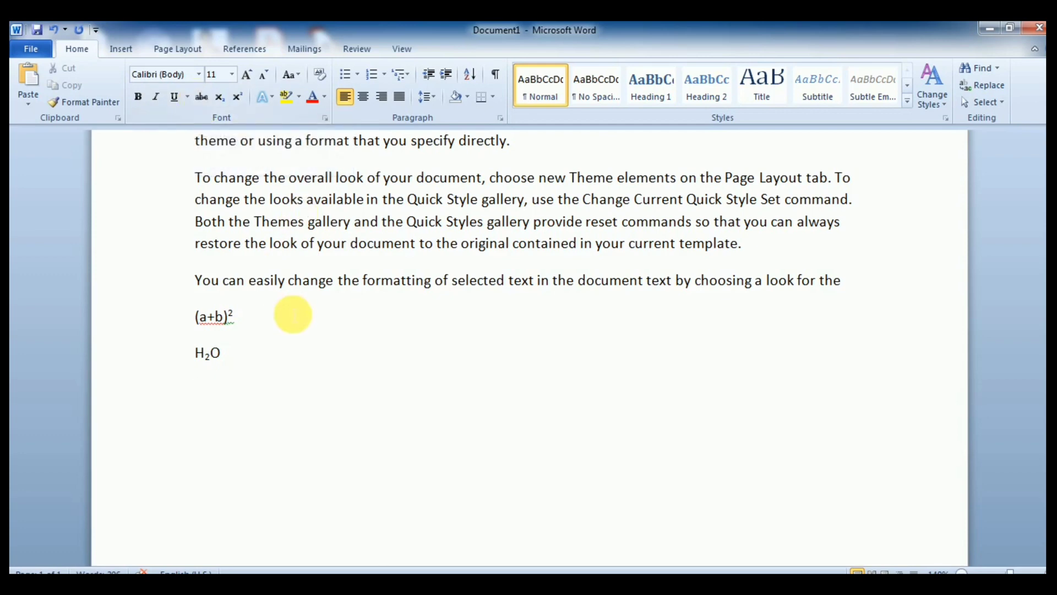
# Step: Apply strikethrough to the line "You can easily change the formatting" above (a+b)2 and remove it again
pyautogui.moveTo(196, 281); pyautogui.dragTo(829, 287)
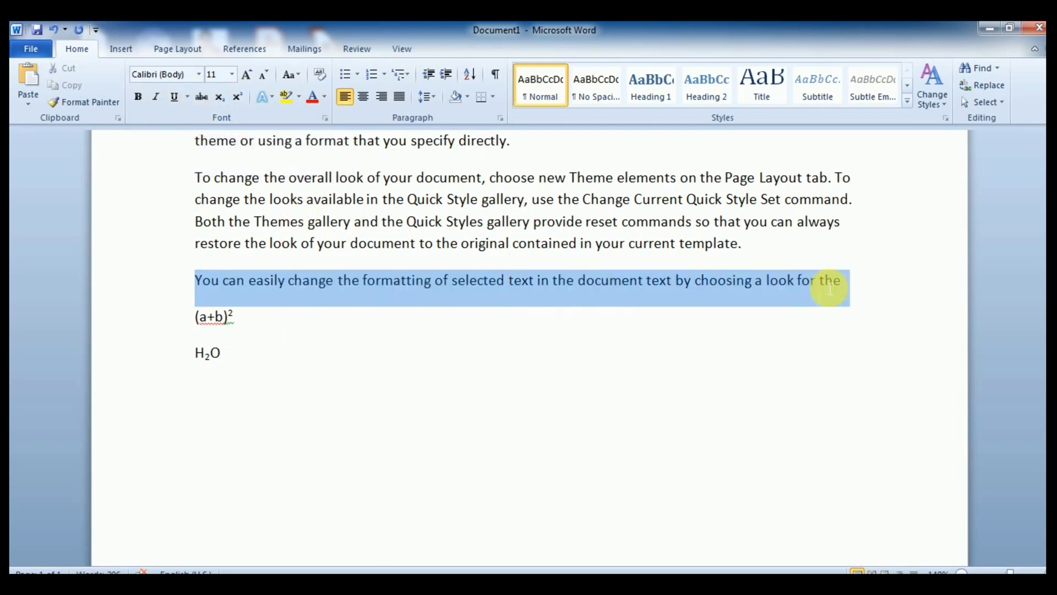
pyautogui.click(201, 99)
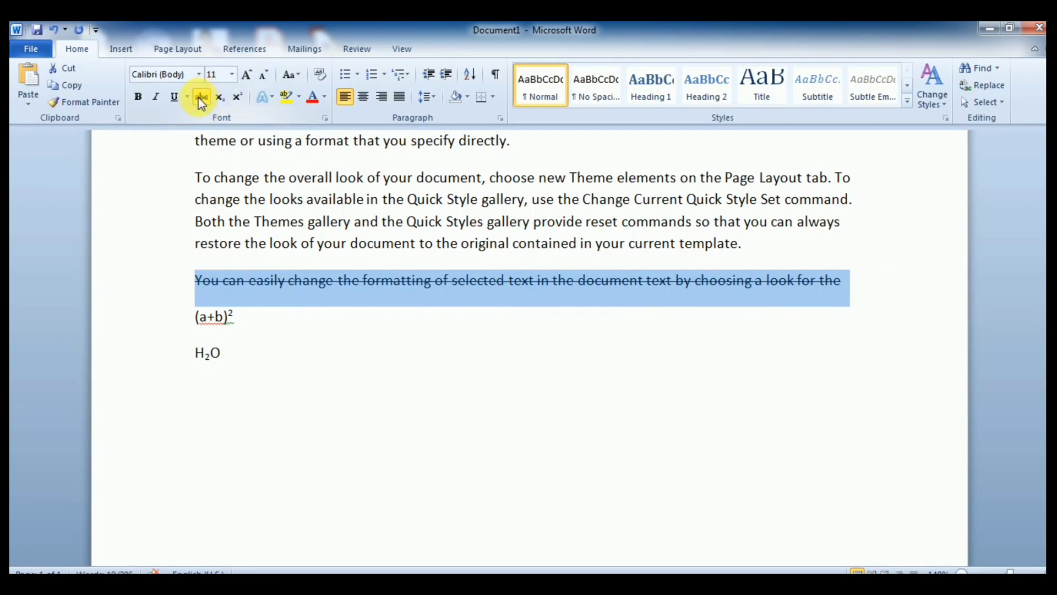
pyautogui.click(200, 99)
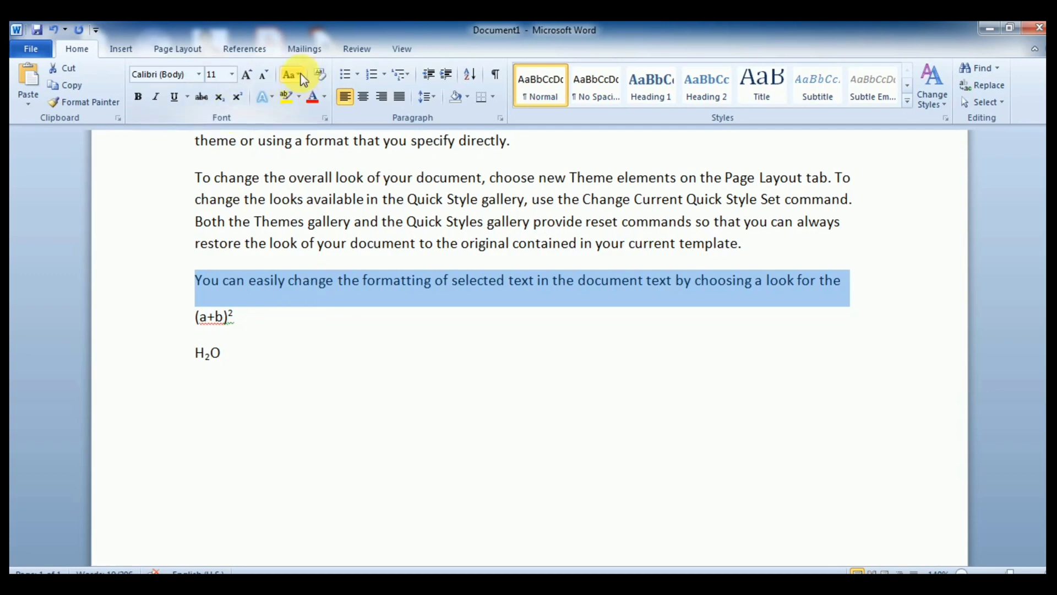
pyautogui.click(219, 315)
# Step: Convert the line "You can easily change the formatting" above (a+b)2 to lowercase
pyautogui.click(199, 283)
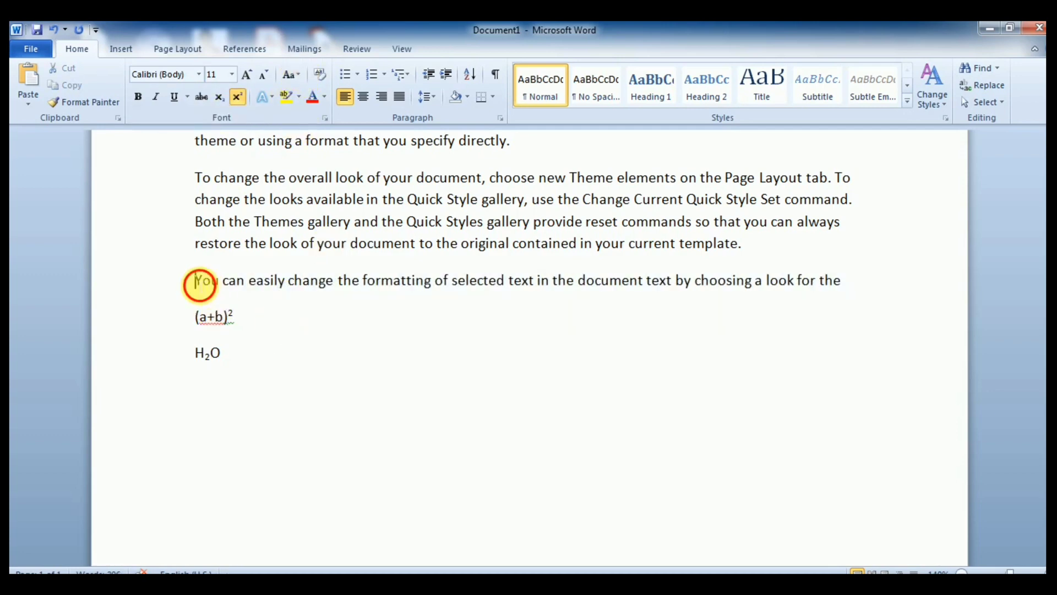
pyautogui.moveTo(198, 283); pyautogui.dragTo(847, 281)
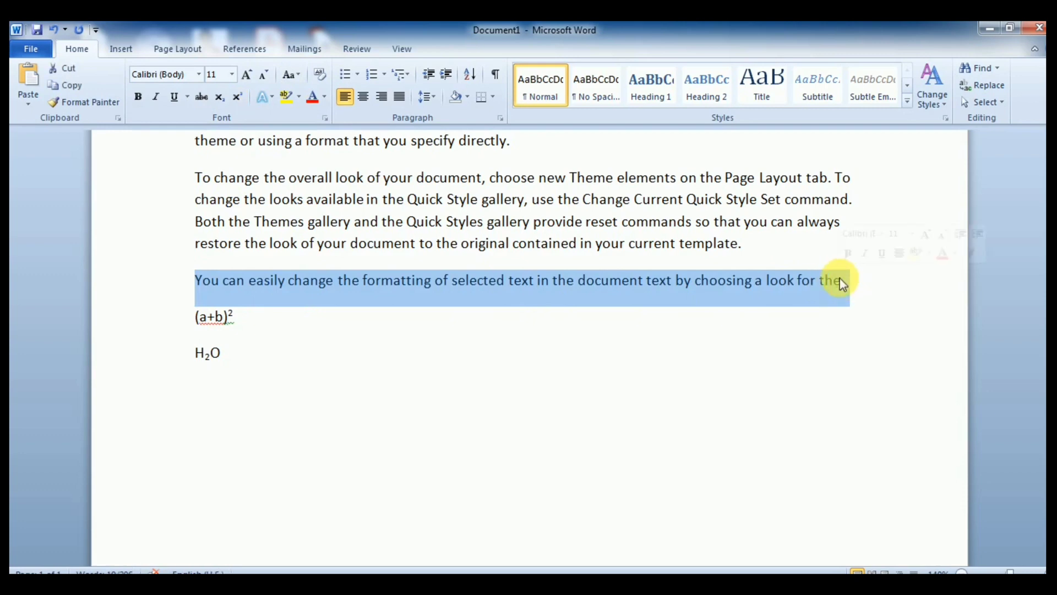
pyautogui.click(298, 75)
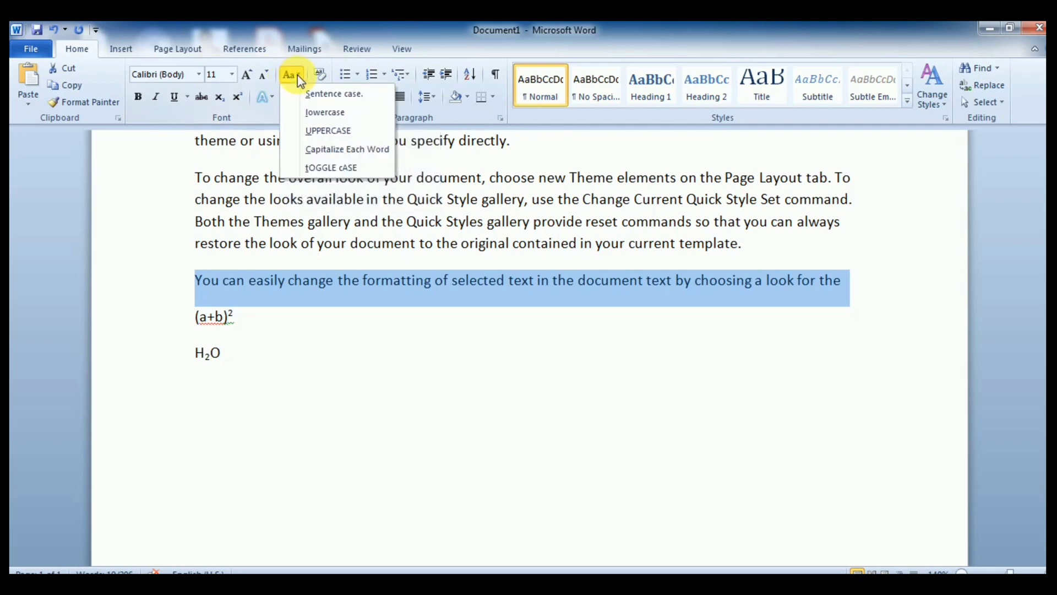
pyautogui.click(320, 114)
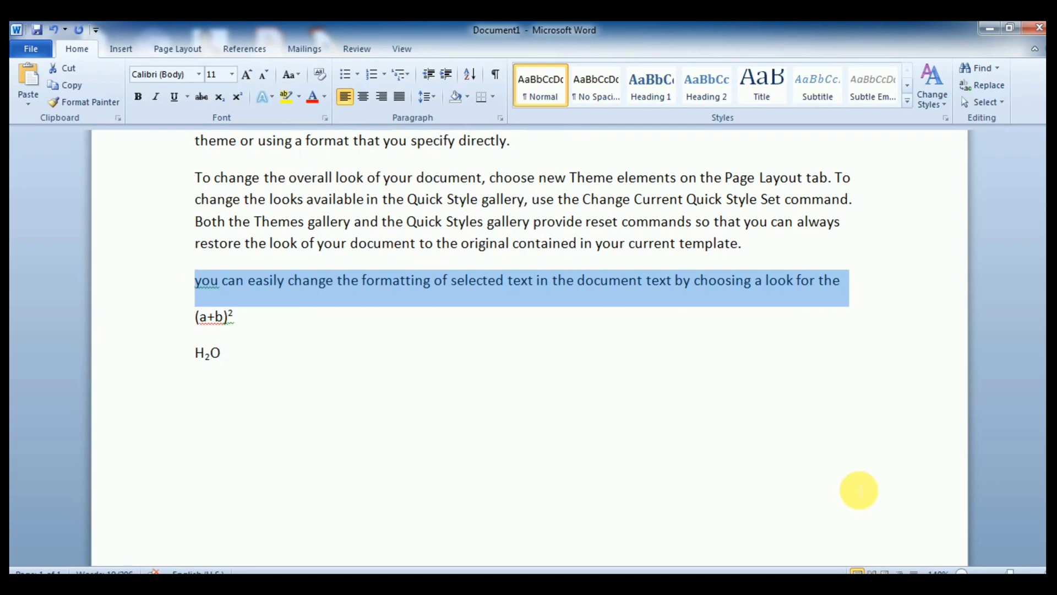
# Step: Increase the font size of the lowercase line above (a+b)2 to 16
pyautogui.hotkey('ctrl', 'shift', '.')
pyautogui.hotkey('ctrl', 'shift', '.')
pyautogui.hotkey('ctrl', 'shift', '.')
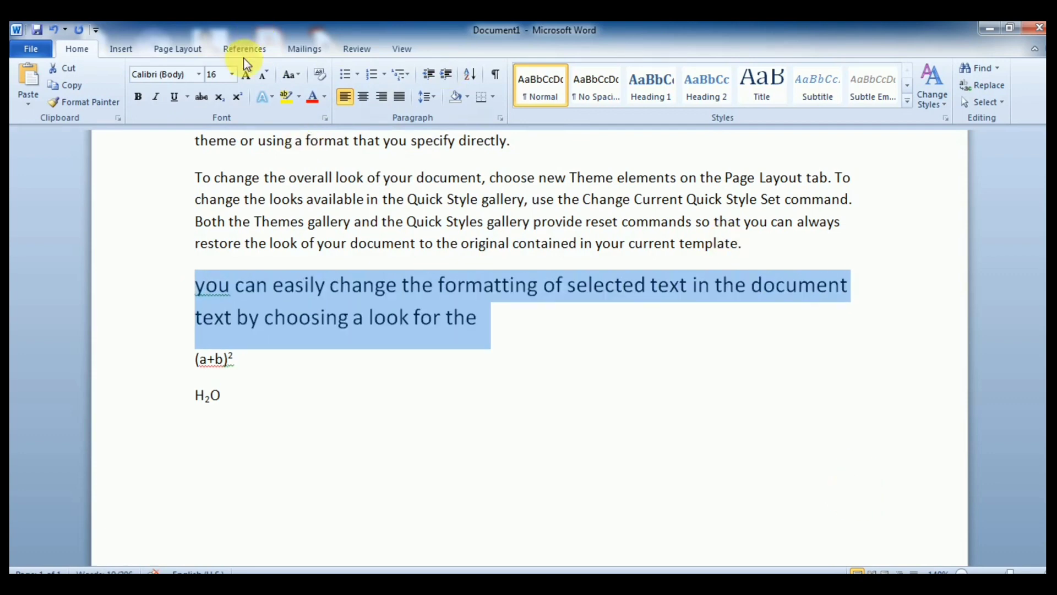
# Step: Convert the enlarged line above (a+b)2 to uppercase and return it to sentence case
pyautogui.click(300, 75)
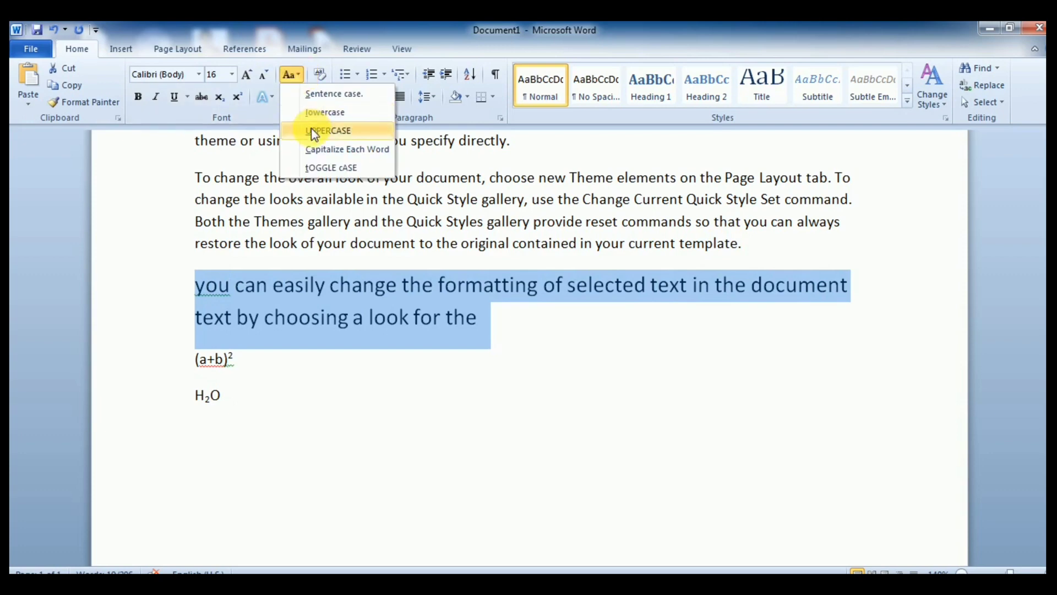
pyautogui.click(313, 131)
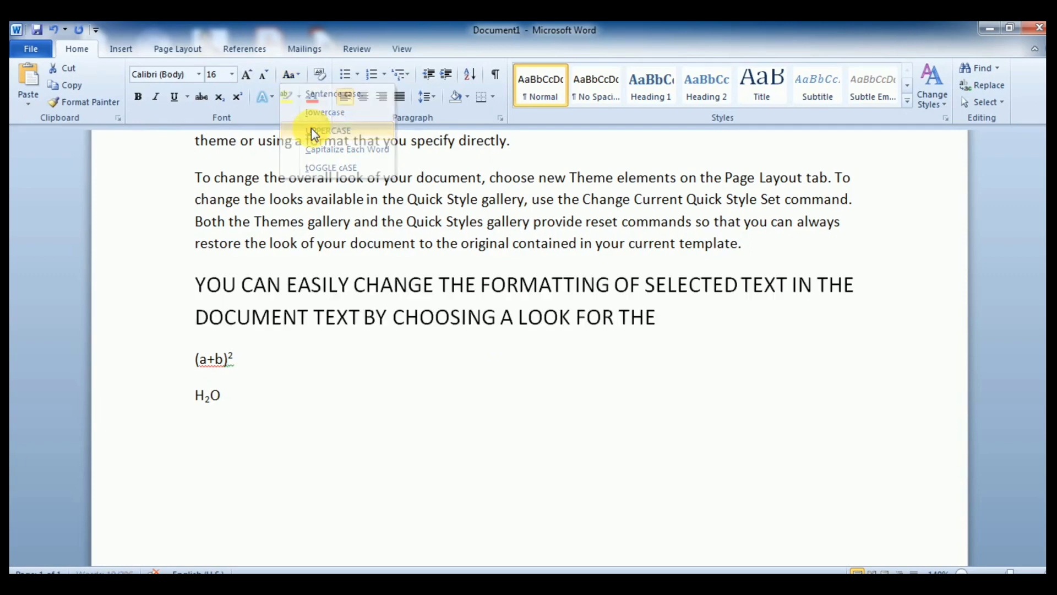
pyautogui.click(301, 76)
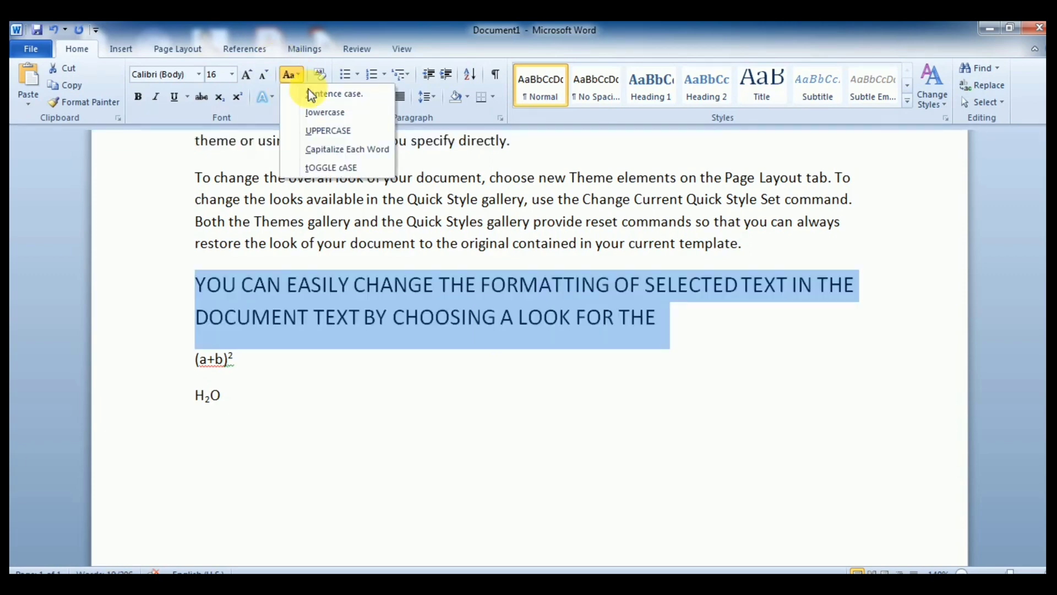
pyautogui.click(314, 96)
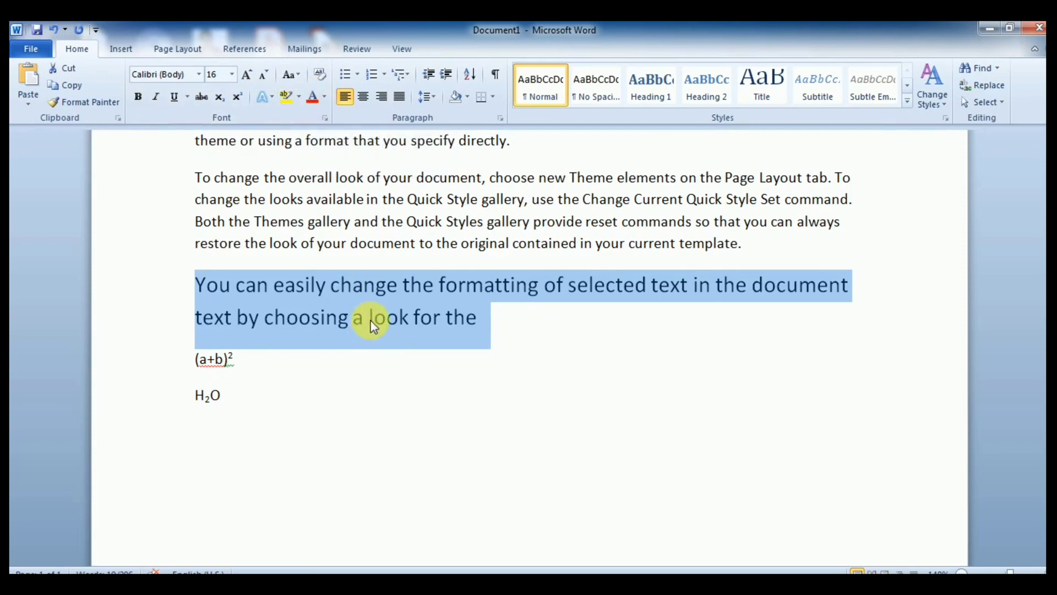
# Step: Apply the red-outlined text effect from the first row of effects to the enlarged line above (a+b)2
pyautogui.click(268, 98)
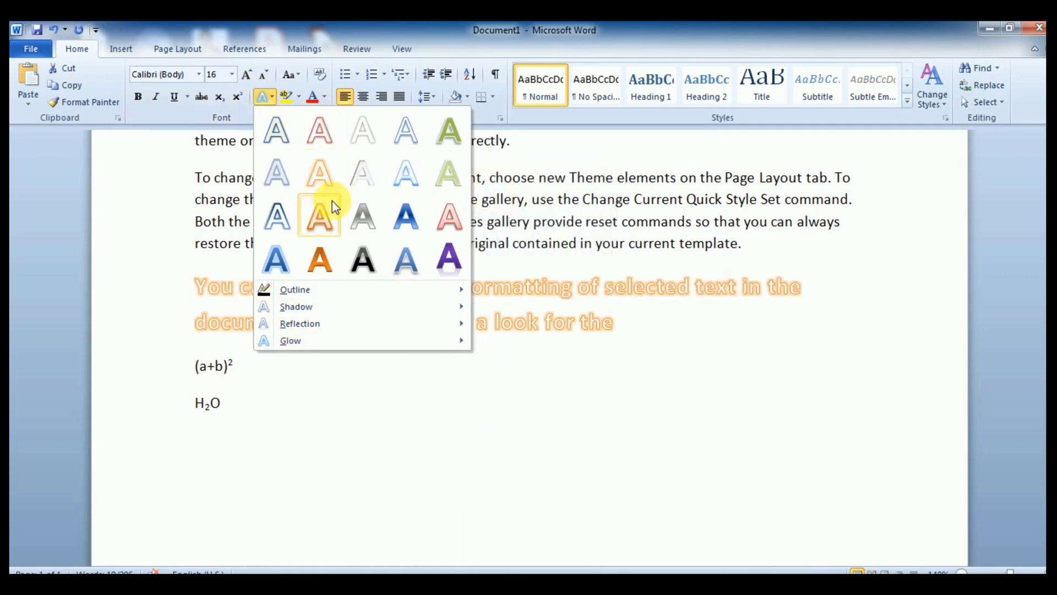
pyautogui.click(317, 132)
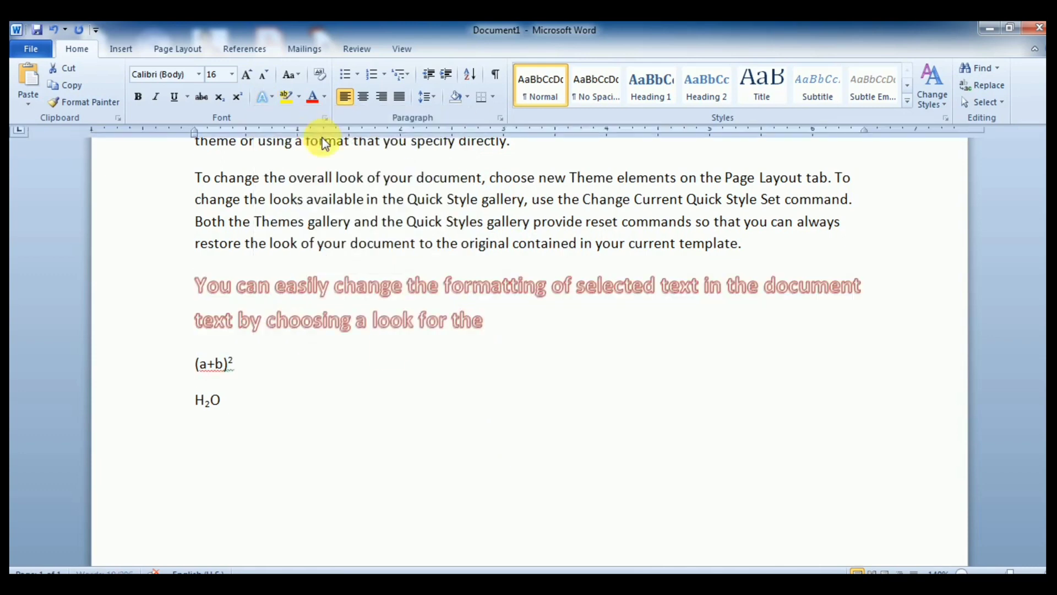
pyautogui.click(497, 325)
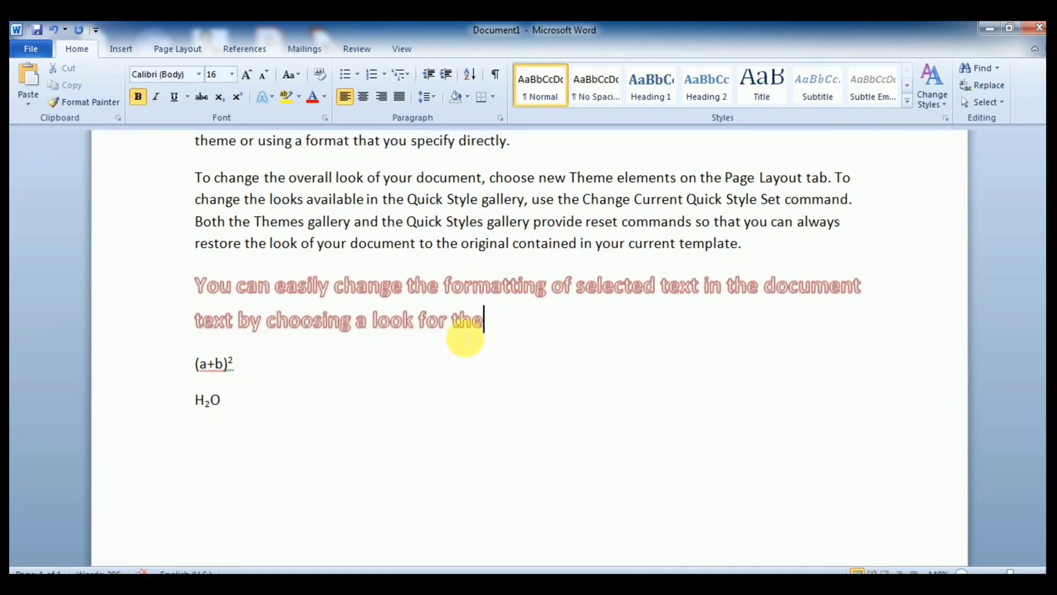
pyautogui.moveTo(465, 338); pyautogui.dragTo(200, 288)
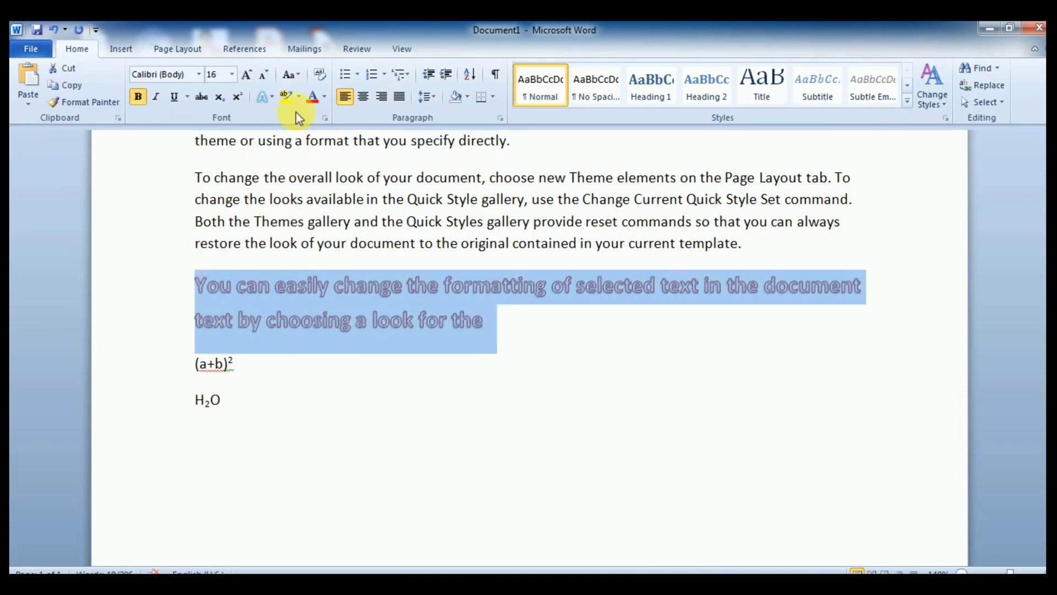
pyautogui.click(318, 177)
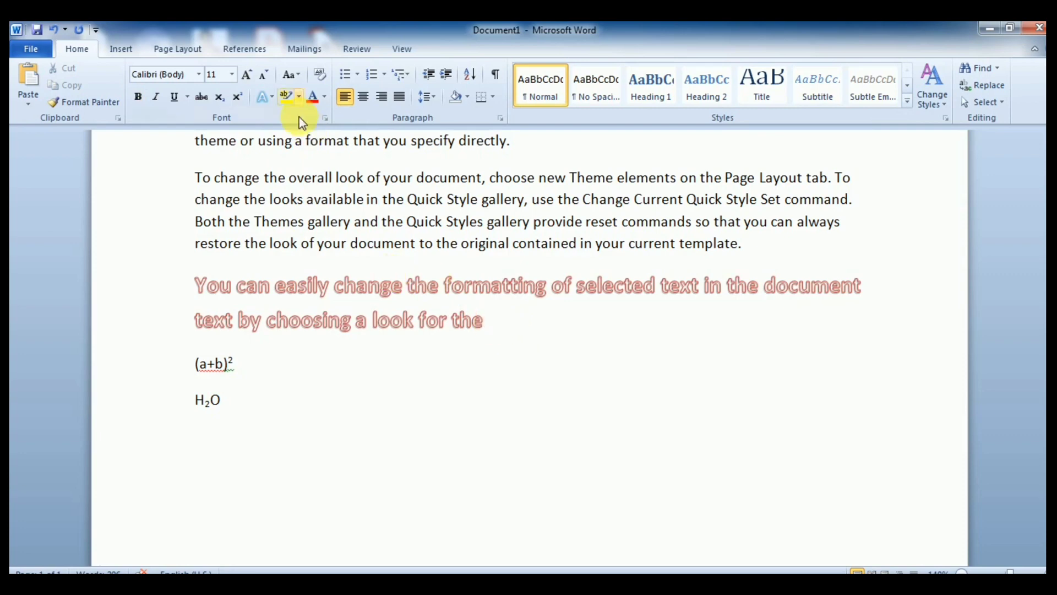
# Step: Highlight the red Cooper Black line "are designed to coordinate with the overall look" in yellow
pyautogui.scroll(5, 270, 215)
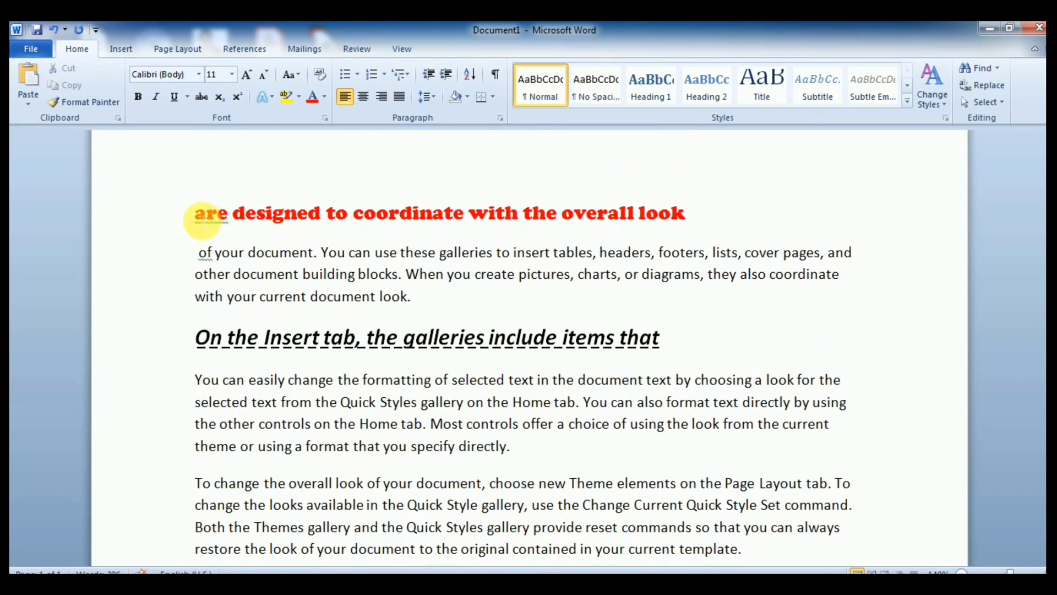
pyautogui.moveTo(208, 219); pyautogui.dragTo(695, 221)
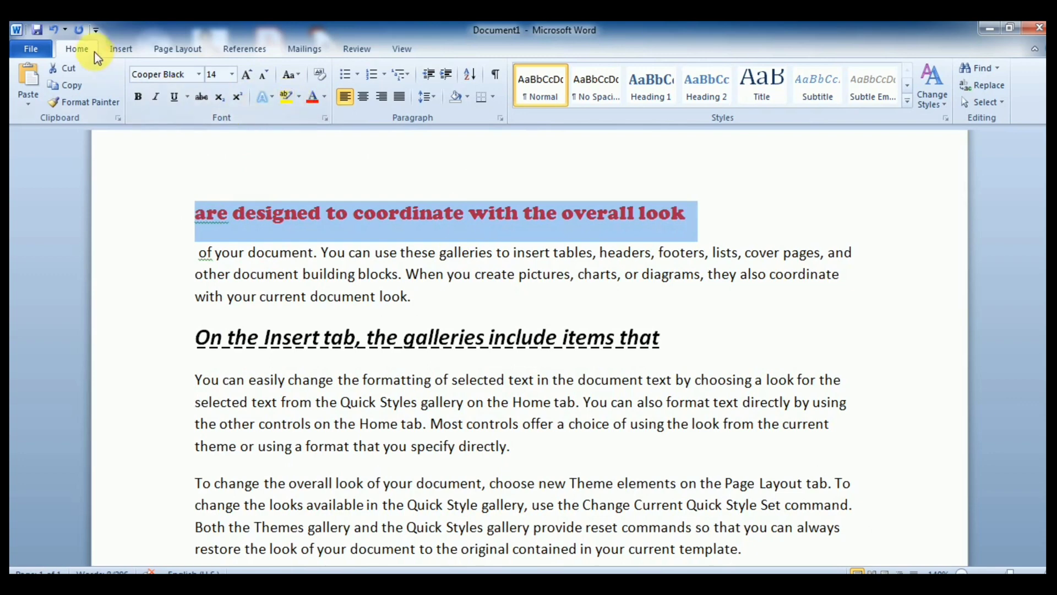
pyautogui.click(300, 96)
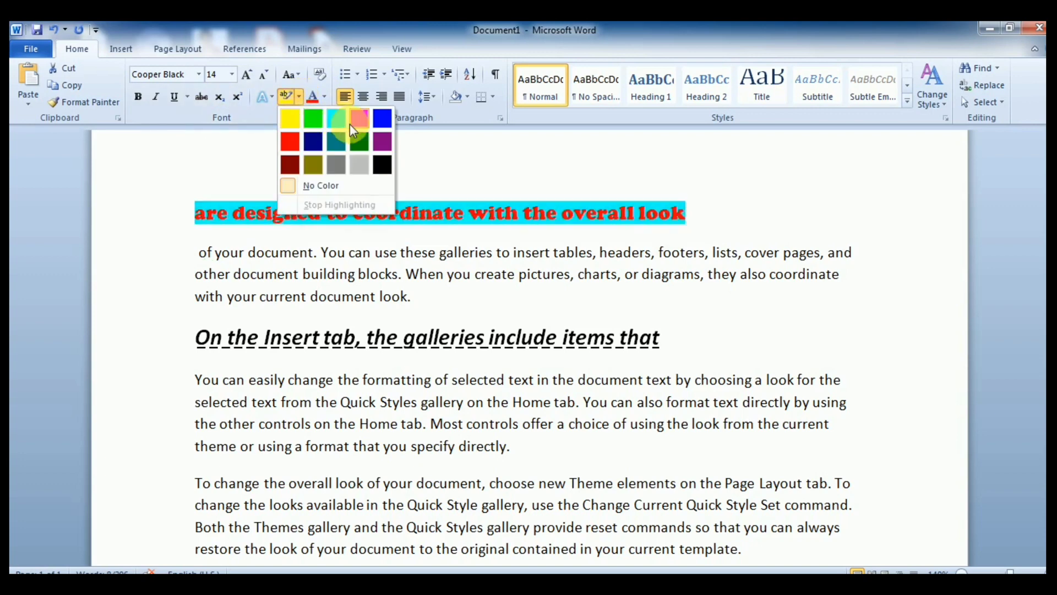
pyautogui.click(292, 118)
pyautogui.click(698, 222)
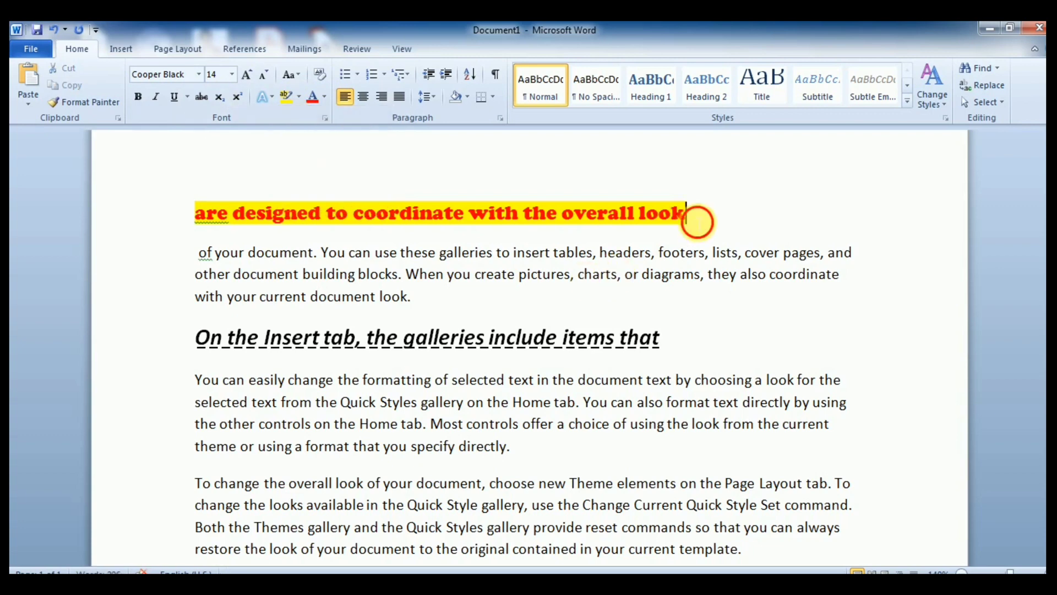
# Step: Remove the yellow highlight from the red Cooper Black line "are designed to coordinate with the overall look"
pyautogui.moveTo(697, 222); pyautogui.dragTo(246, 226)
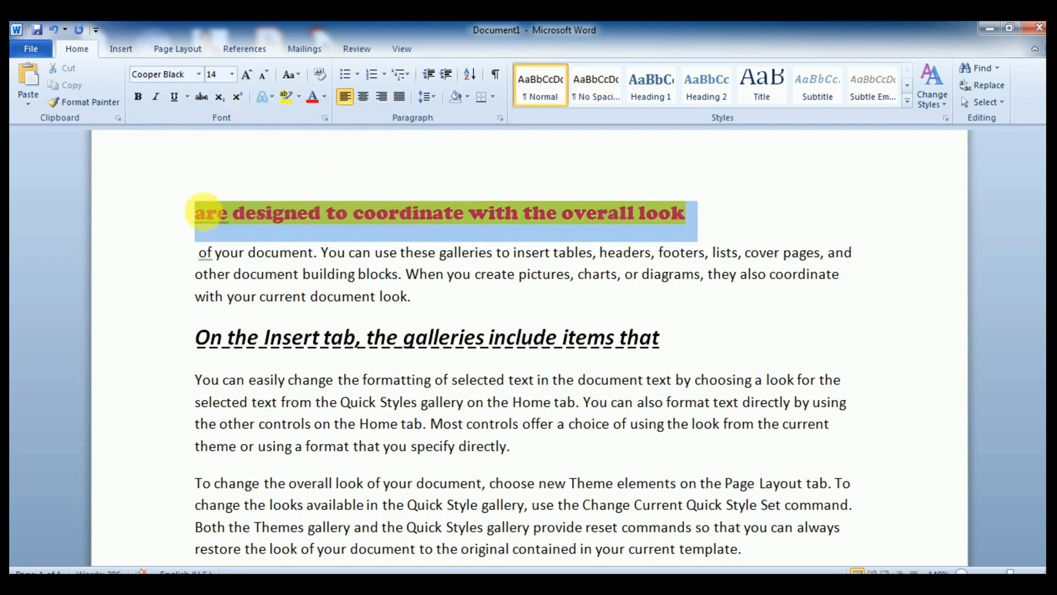
pyautogui.click(199, 215)
pyautogui.moveTo(203, 218)
pyautogui.mouseDown()
pyautogui.moveTo(671, 212)
pyautogui.moveTo(696, 223)
pyautogui.moveTo(247, 236)
pyautogui.moveTo(197, 215)
pyautogui.mouseUp()
pyautogui.click(691, 216)
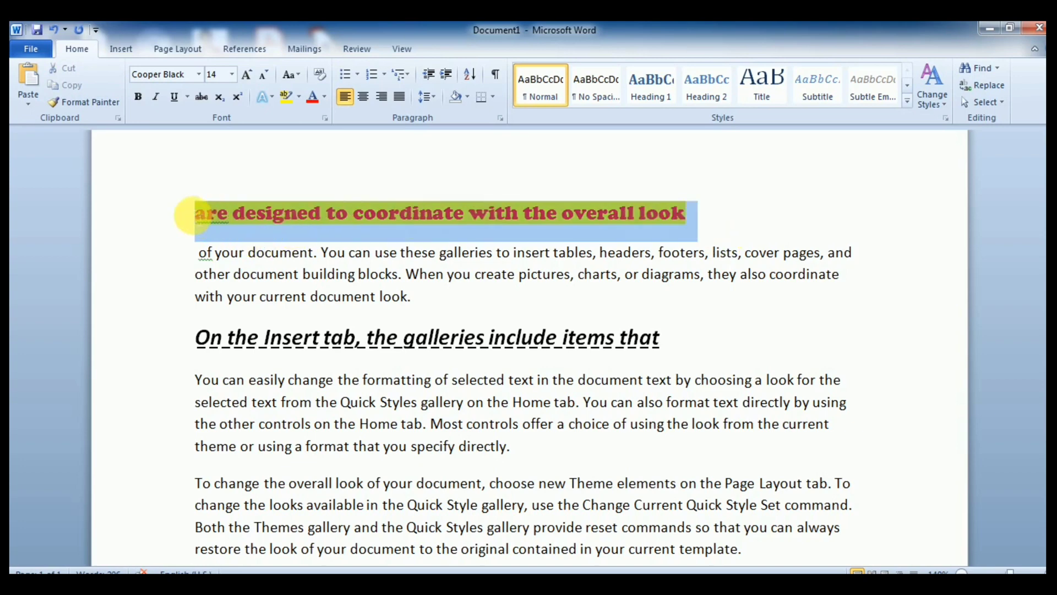
pyautogui.click(298, 97)
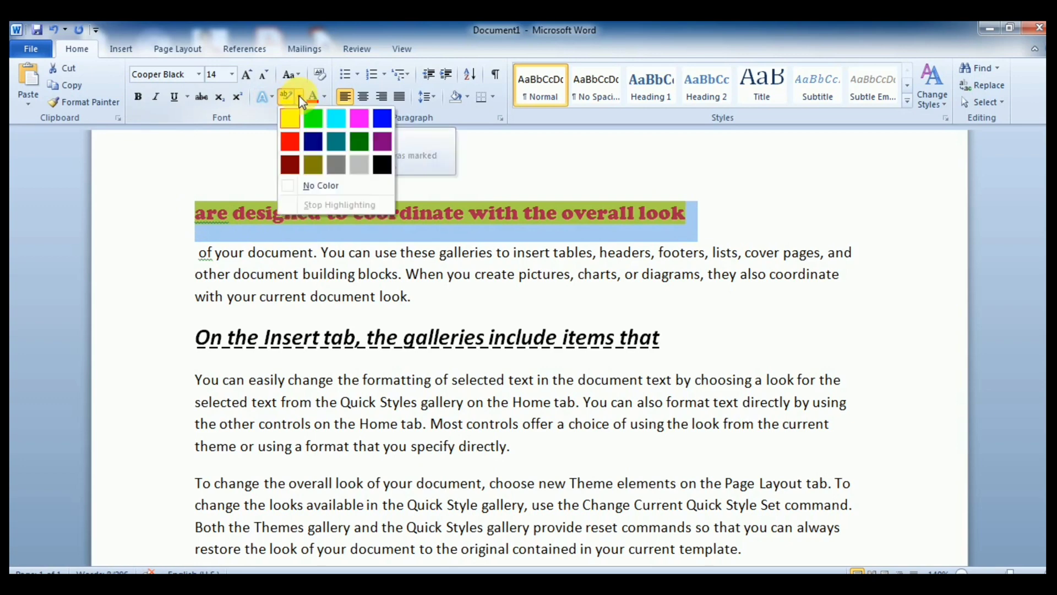
pyautogui.click(306, 184)
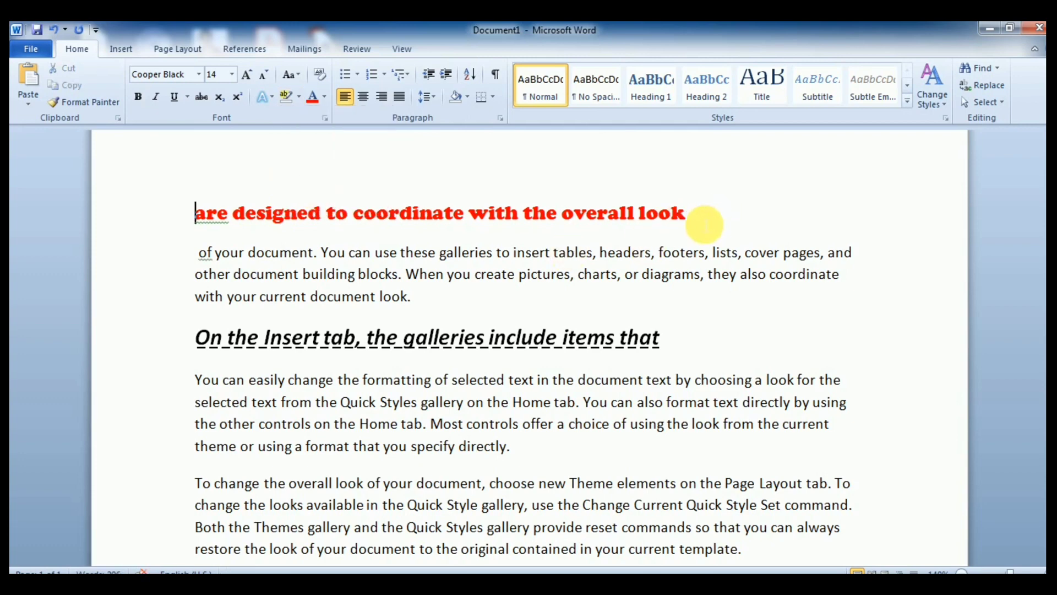
pyautogui.moveTo(684, 217); pyautogui.dragTo(206, 201)
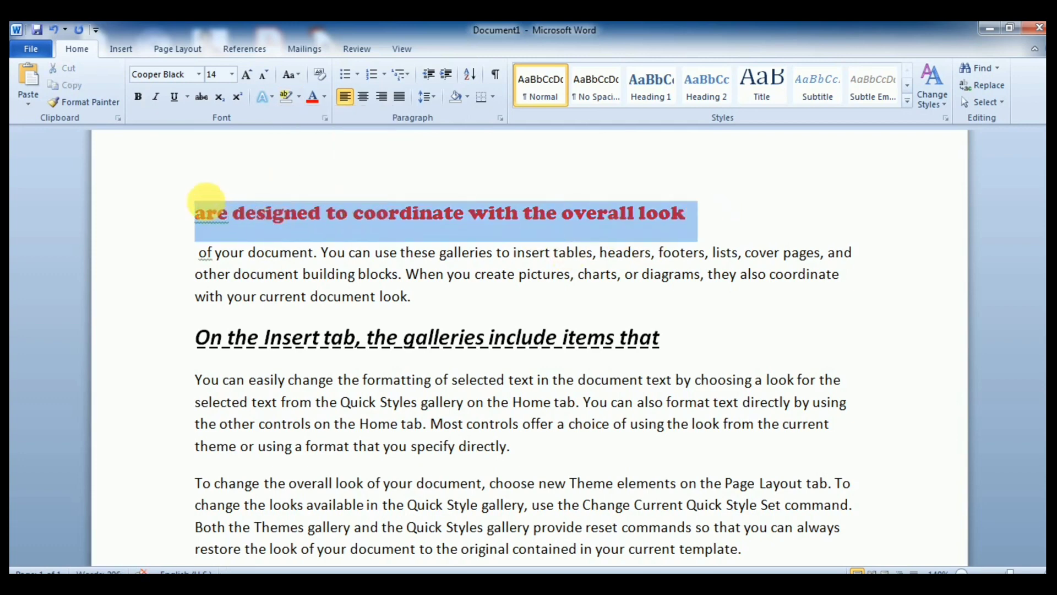
pyautogui.click(692, 219)
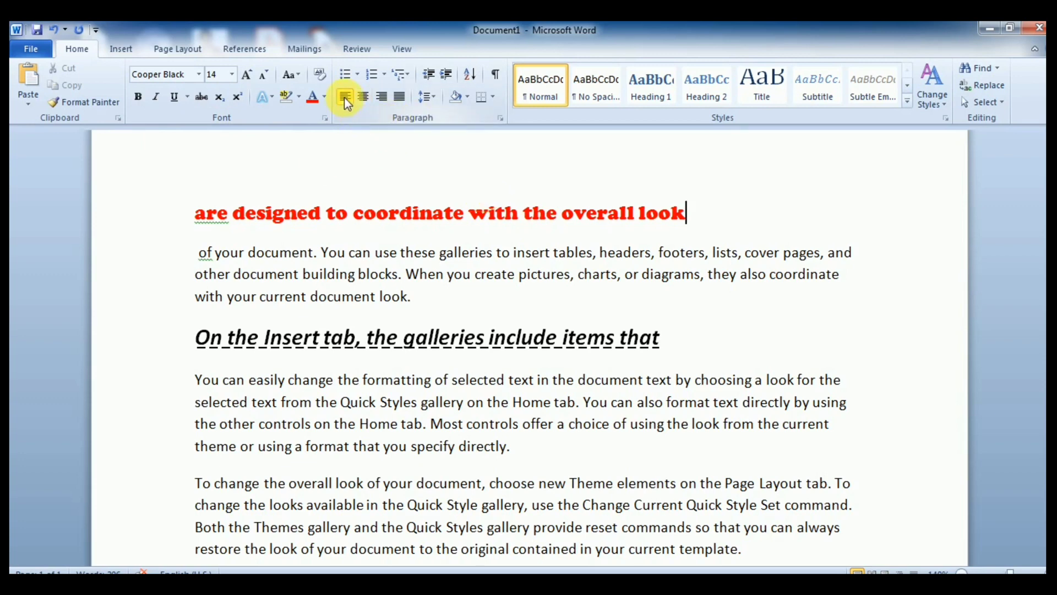
# Step: Try centered and right alignment on the red Cooper Black line and leave it justified
pyautogui.moveTo(194, 215); pyautogui.dragTo(685, 212)
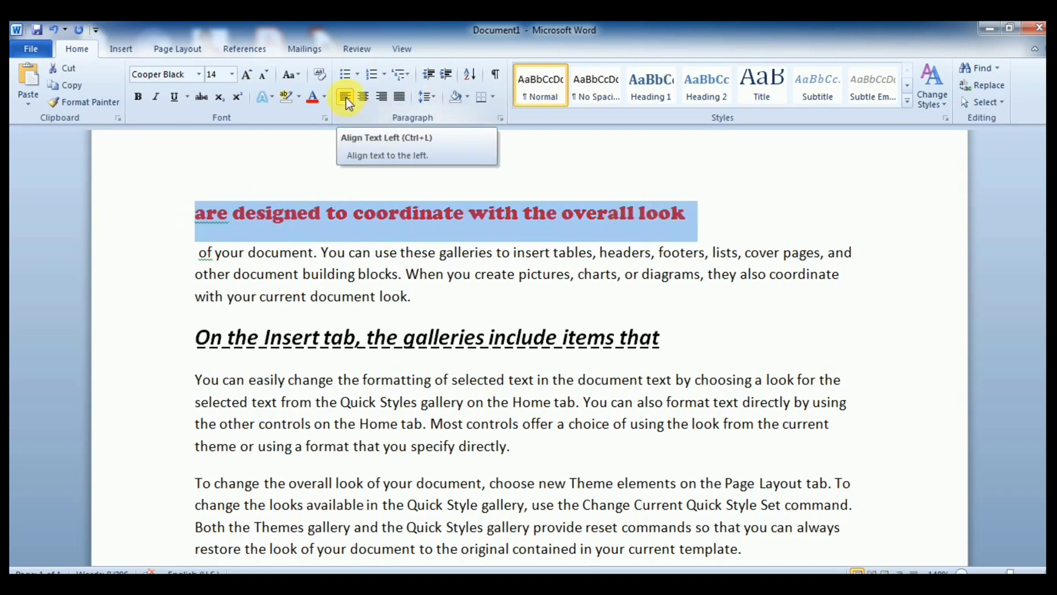
pyautogui.hotkey('ctrl', 'j')
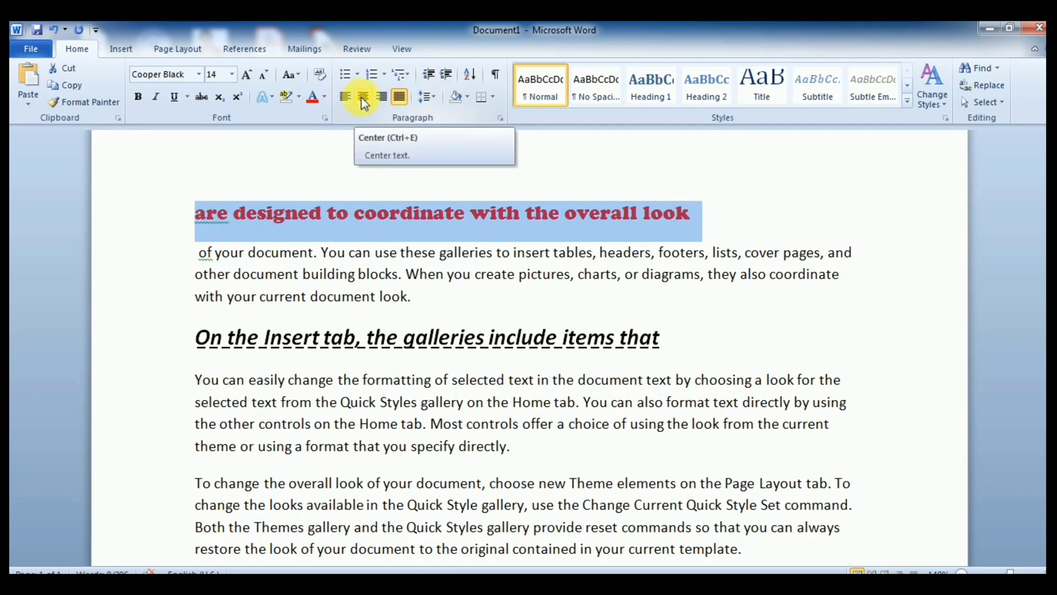
pyautogui.click(363, 98)
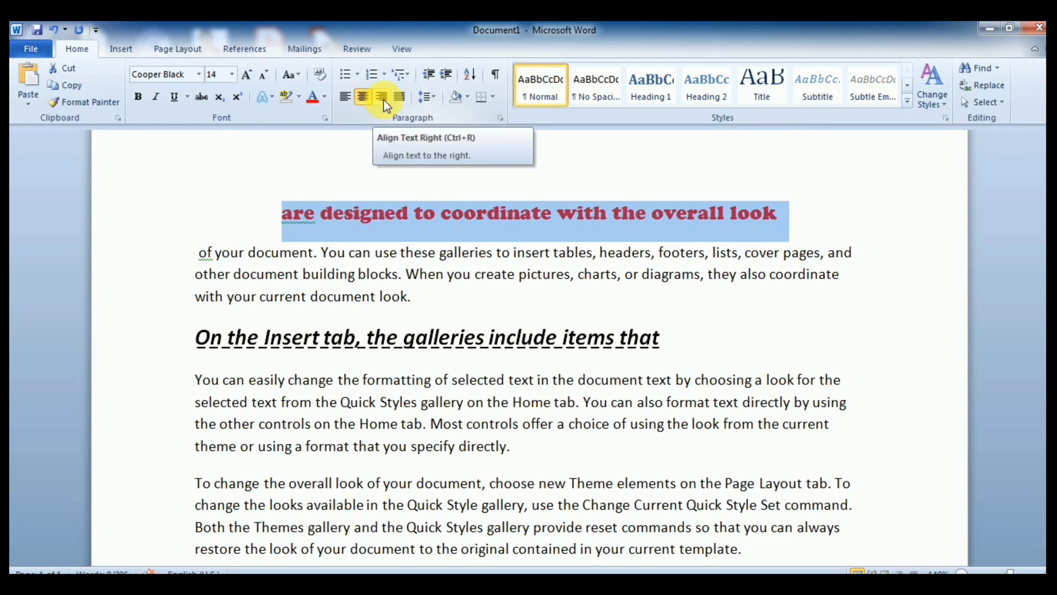
pyautogui.click(382, 98)
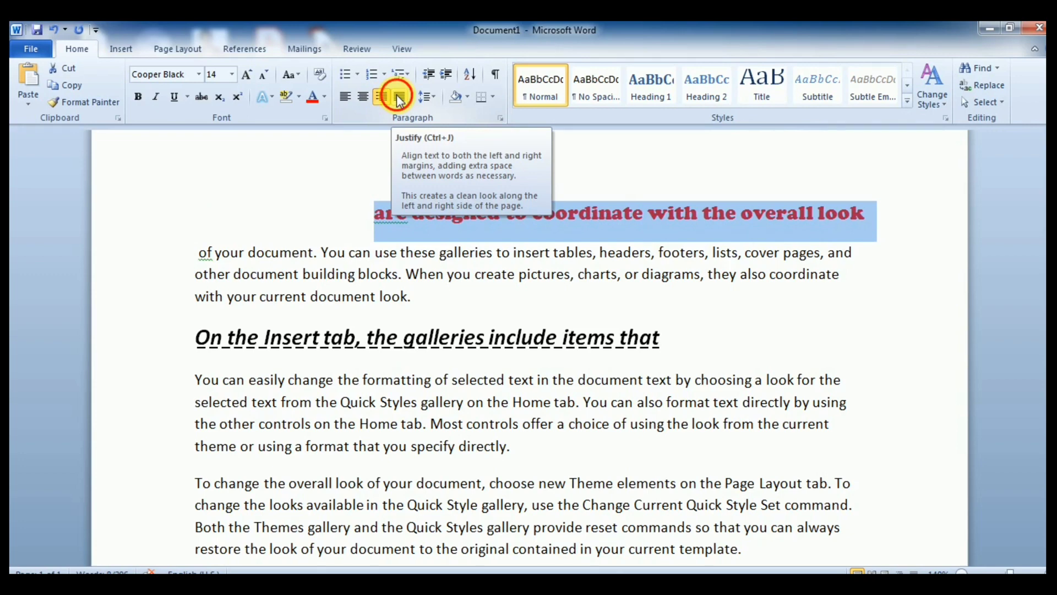
pyautogui.click(400, 98)
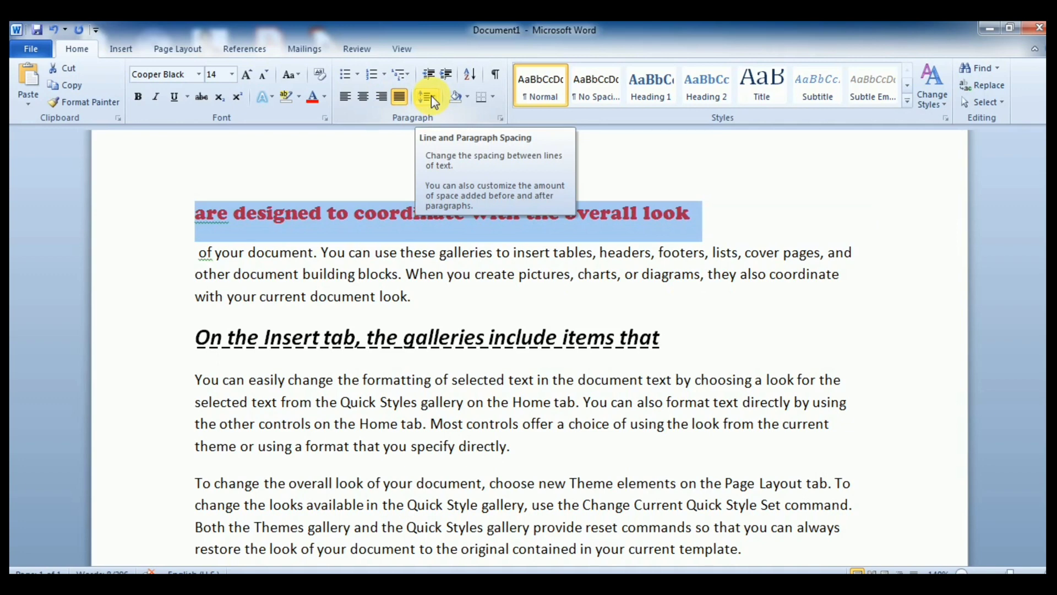
# Step: Preview line spacing options up to 3.0 on the red line and the paragraph below it, without applying any
pyautogui.click(196, 218)
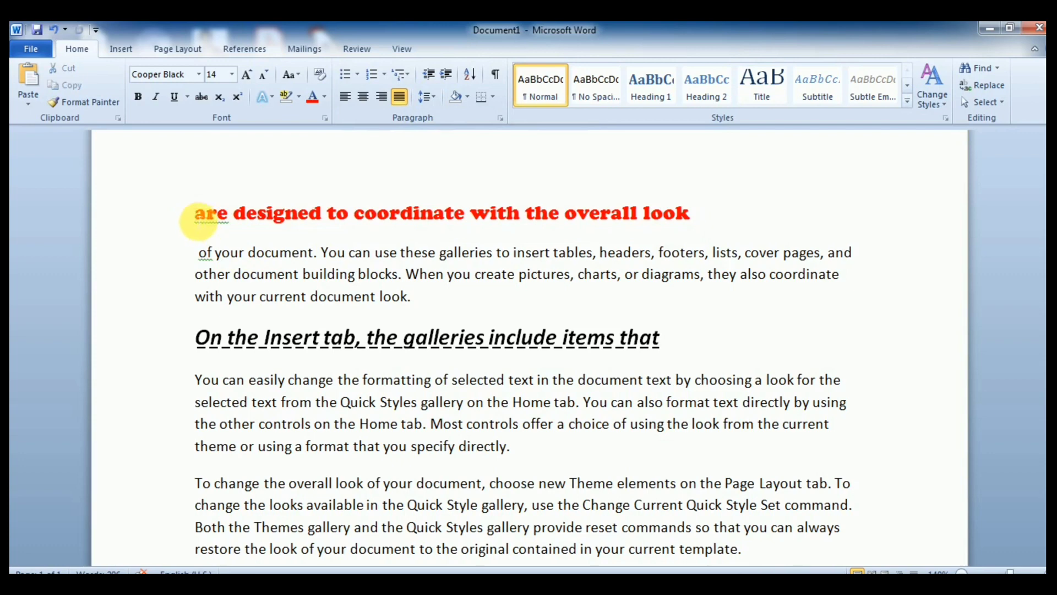
pyautogui.moveTo(197, 220); pyautogui.dragTo(516, 306)
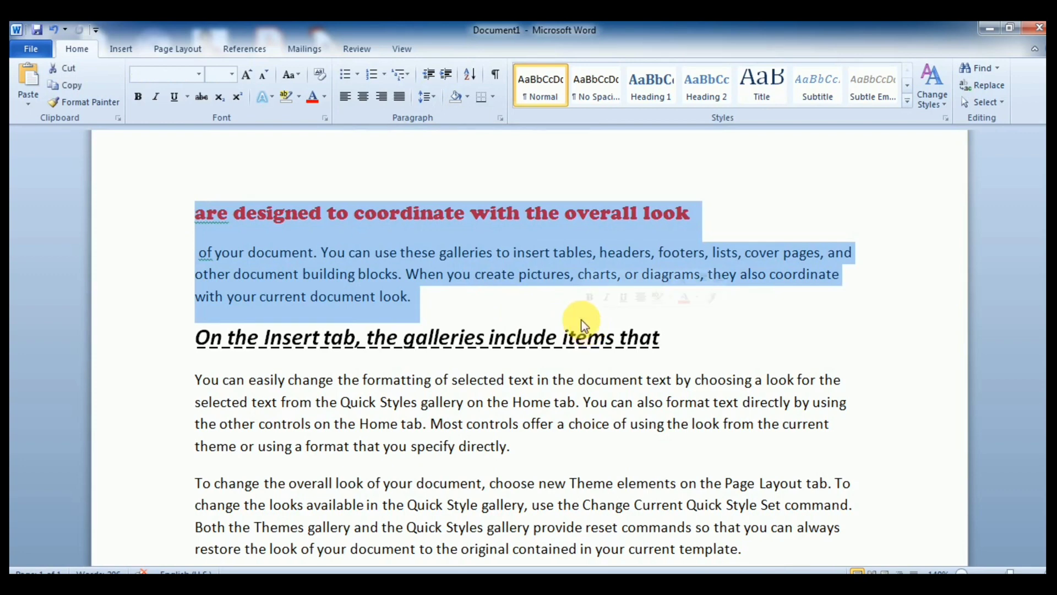
pyautogui.click(433, 97)
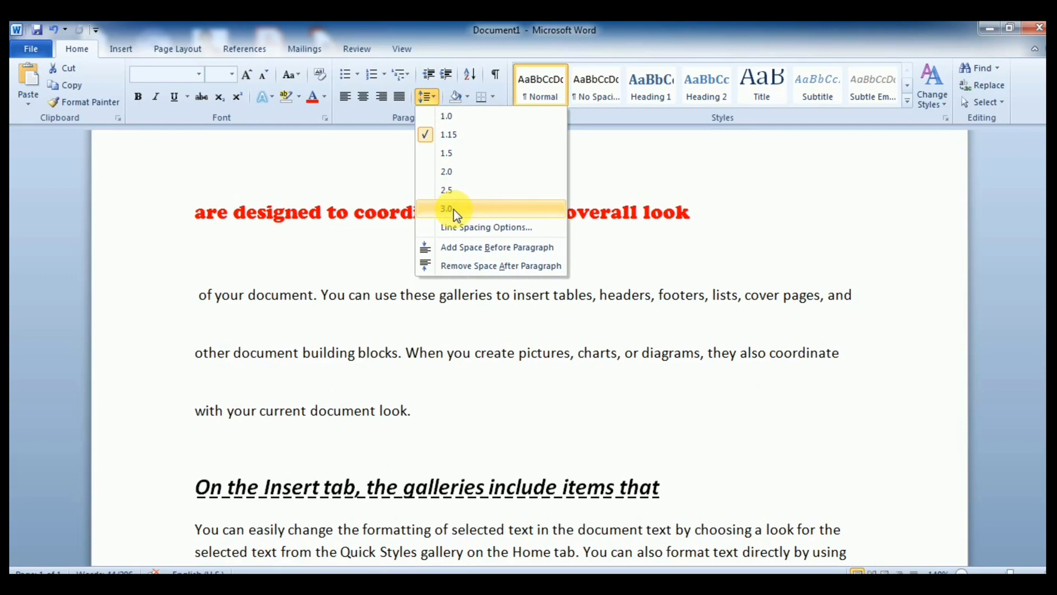
pyautogui.click(628, 228)
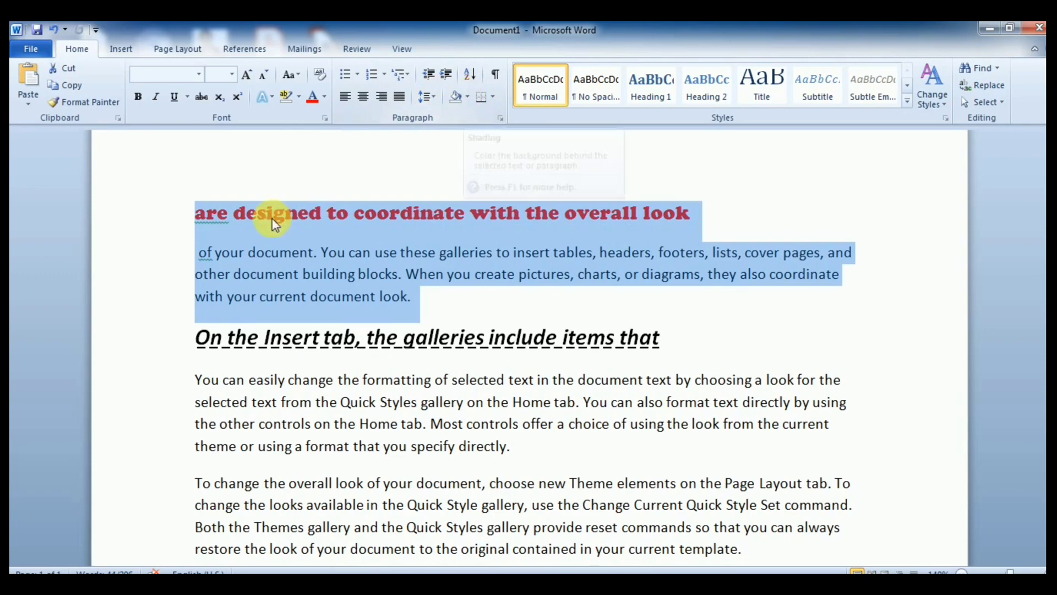
# Step: Shade the red Cooper Black line with dark grey from the black column of the theme colors
pyautogui.click(207, 221)
pyautogui.moveTo(206, 221); pyautogui.dragTo(686, 216)
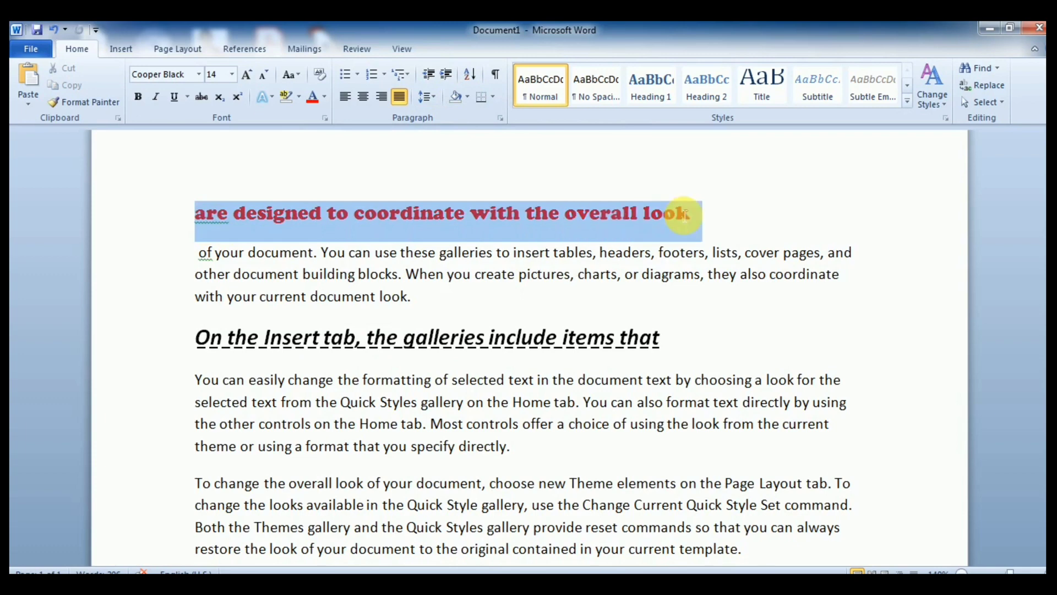
pyautogui.click(467, 98)
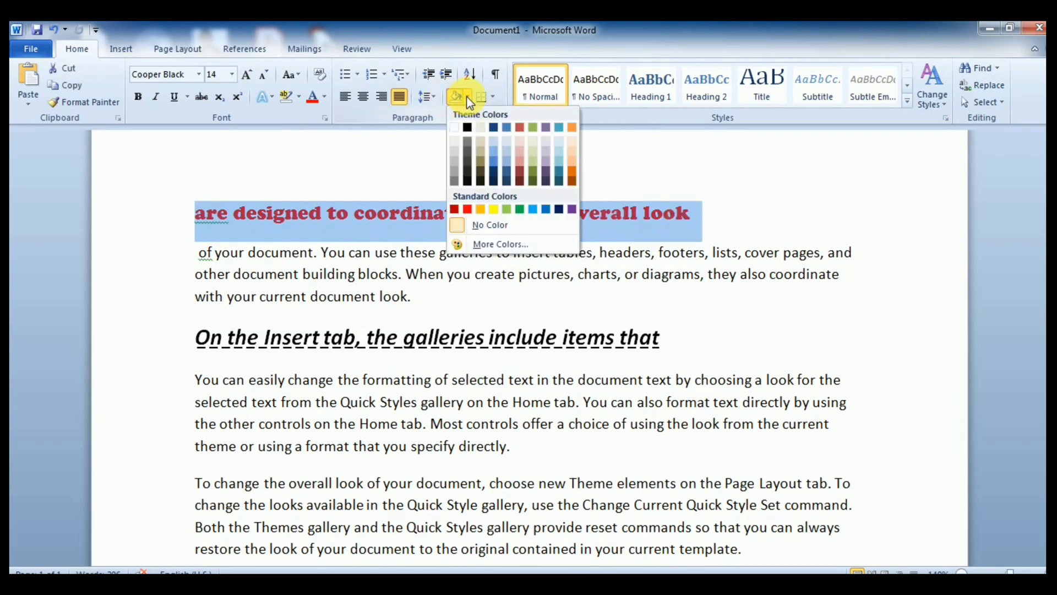
pyautogui.click(471, 161)
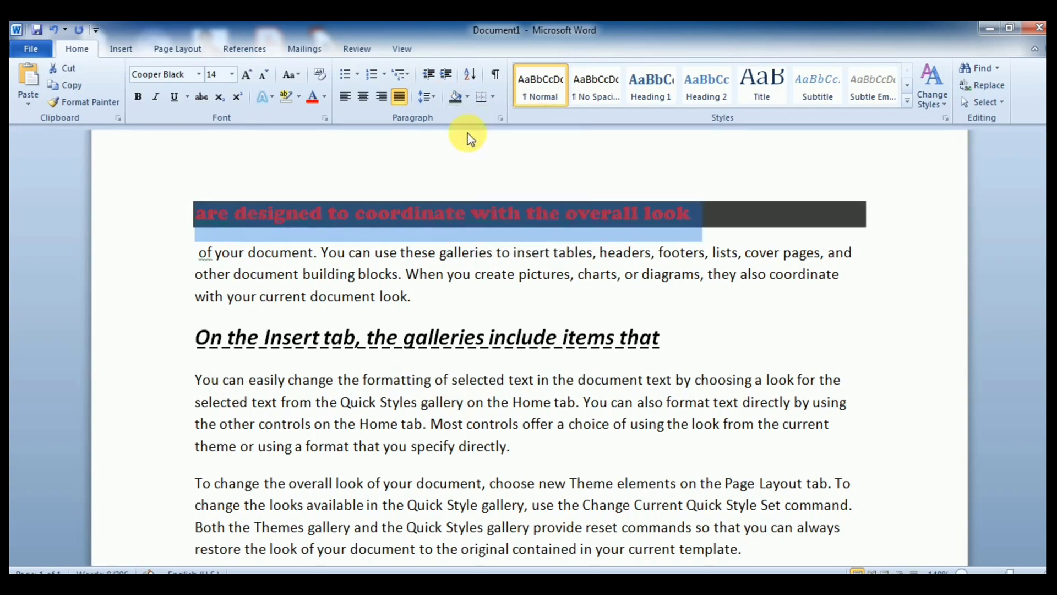
pyautogui.click(435, 168)
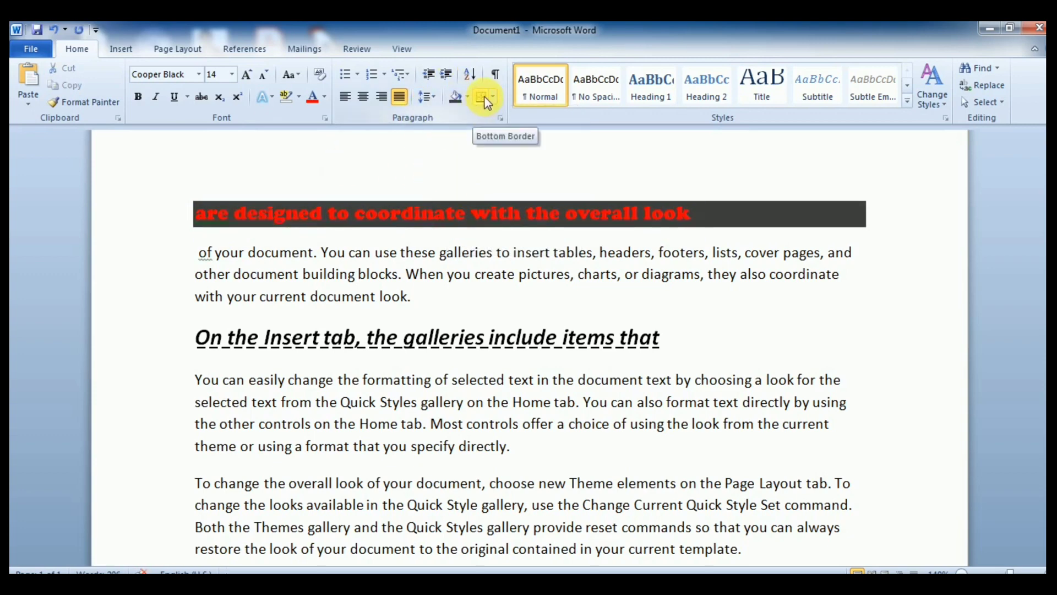
pyautogui.click(570, 274)
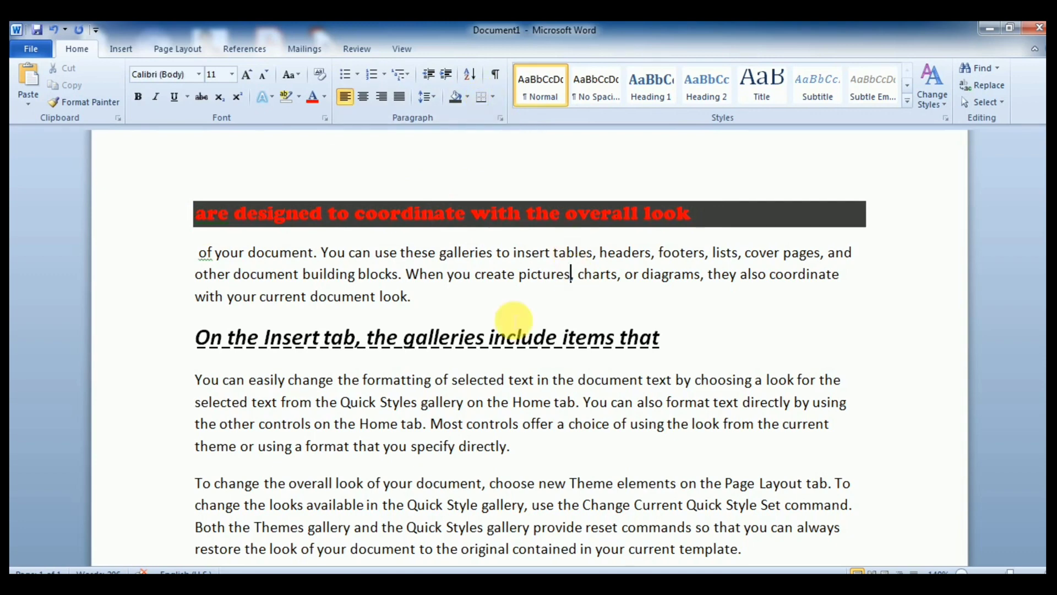
# Step: Apply Outside Borders to the line "On the Insert tab, the galleries include items that" and remove them again
pyautogui.moveTo(199, 338); pyautogui.dragTo(656, 353)
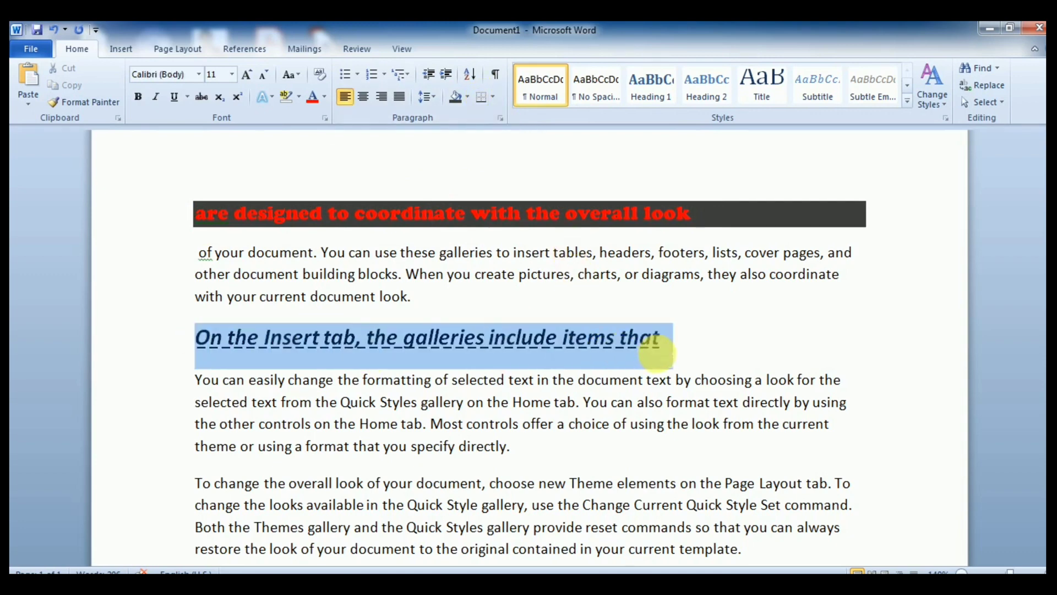
pyautogui.click(492, 98)
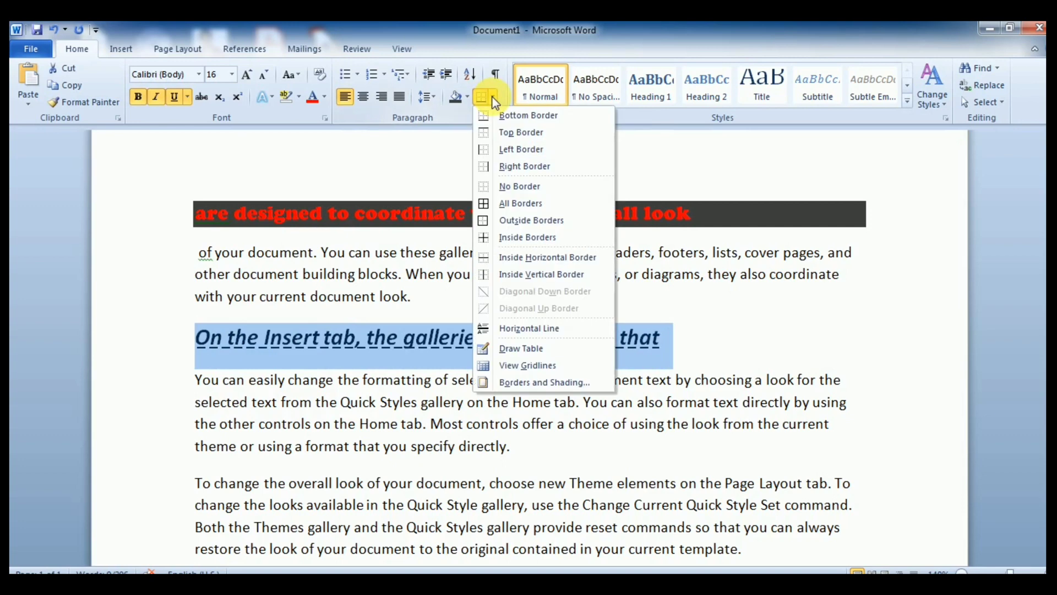
pyautogui.click(528, 222)
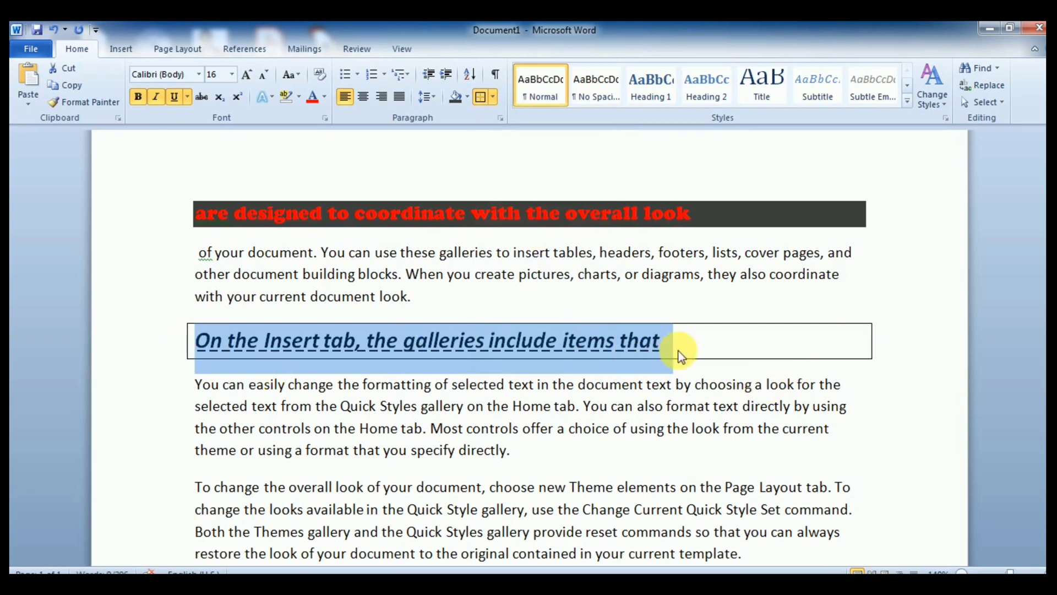
pyautogui.moveTo(681, 355); pyautogui.dragTo(199, 337)
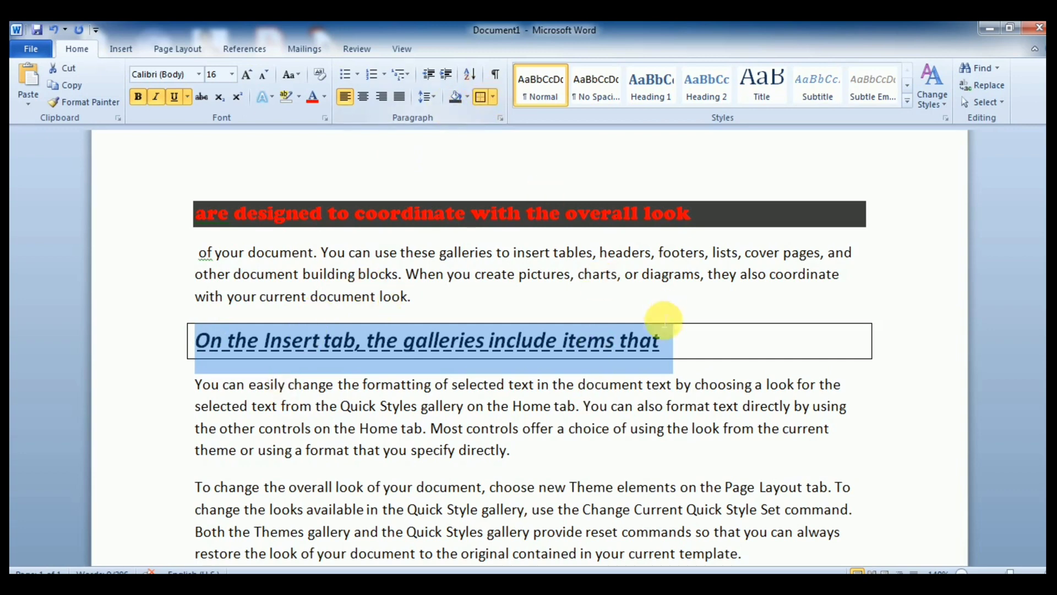
pyautogui.click(494, 97)
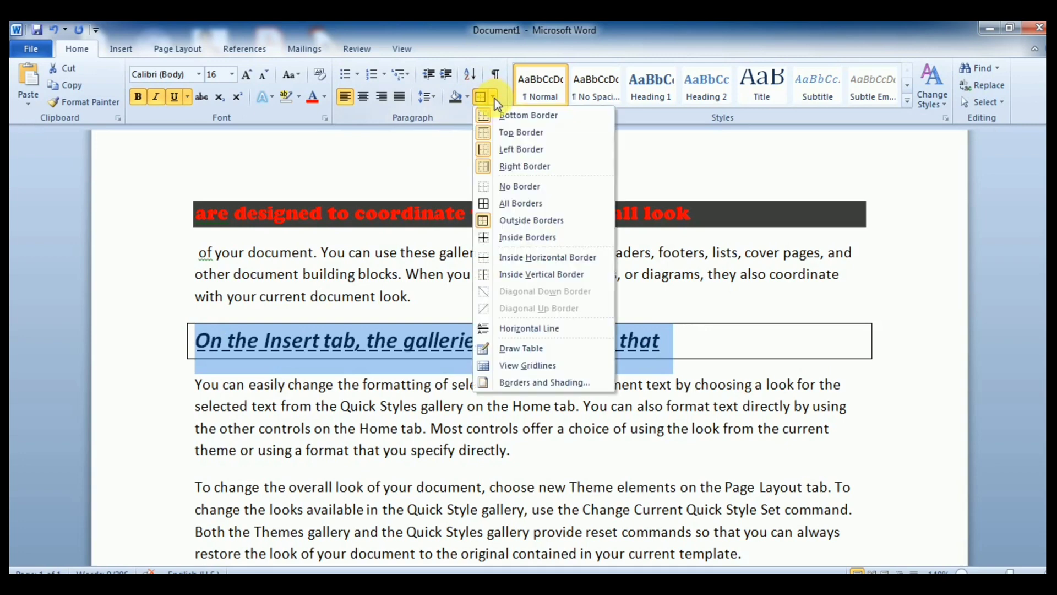
pyautogui.click(519, 187)
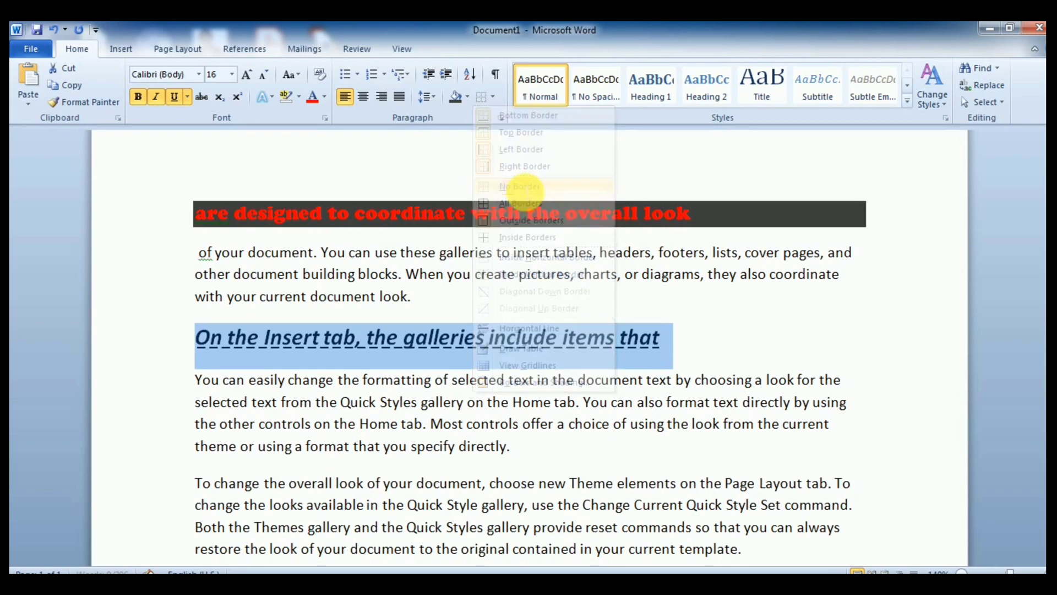
# Step: Add a Left Border to the line "On the Insert tab, the galleries include items that" and clear it with No Border
pyautogui.click(676, 349)
pyautogui.click(195, 337)
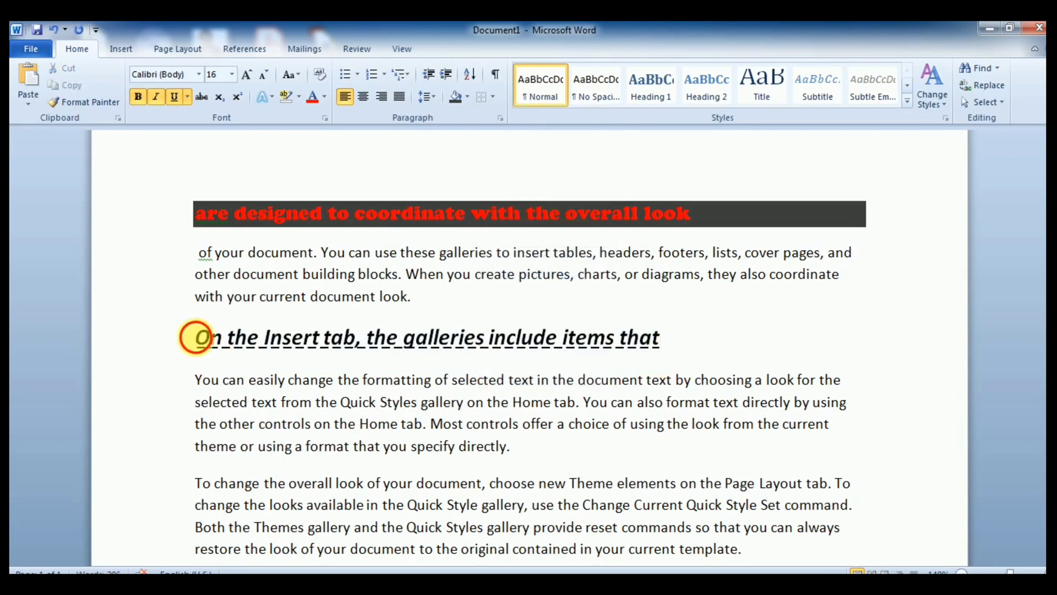
pyautogui.moveTo(196, 337); pyautogui.dragTo(663, 345)
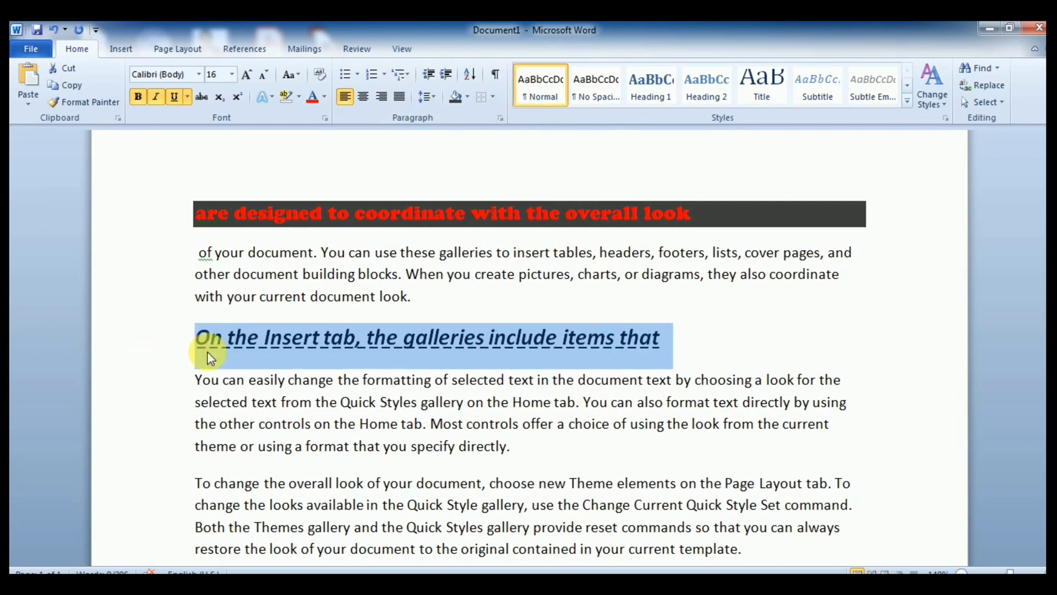
pyautogui.click(493, 98)
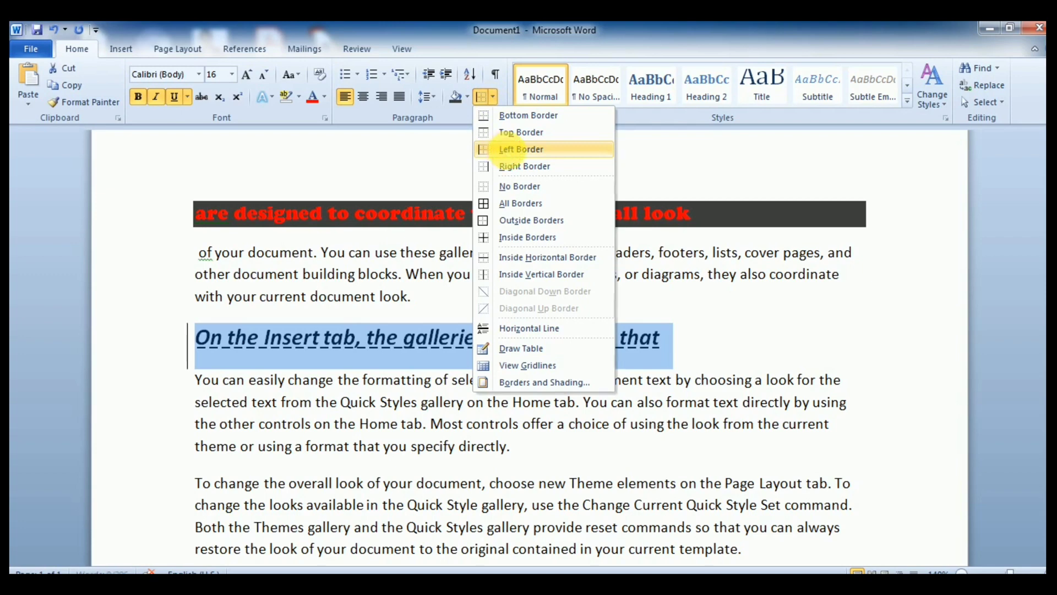
pyautogui.click(506, 150)
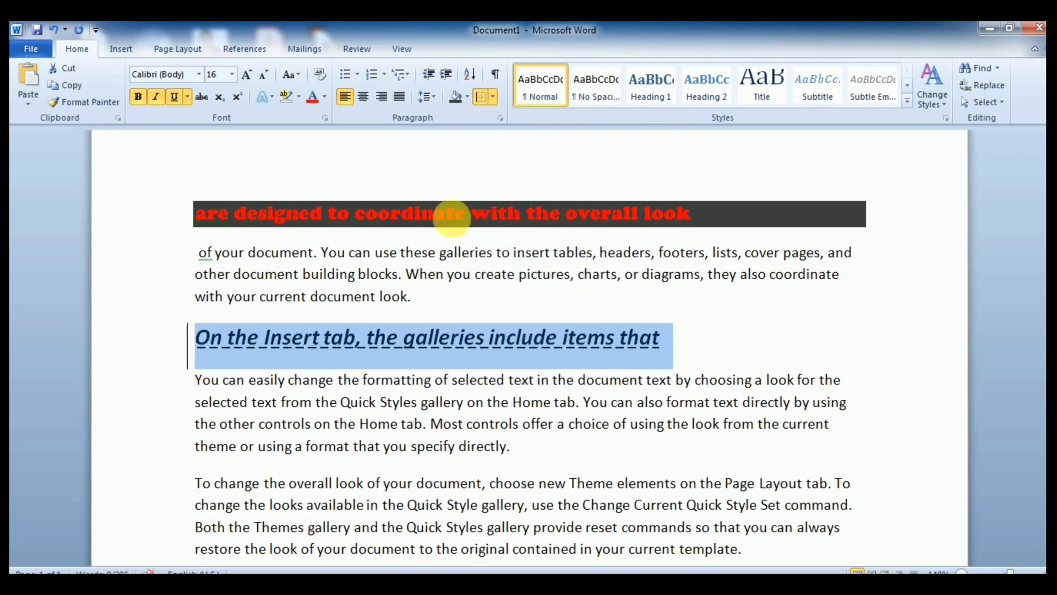
pyautogui.click(491, 100)
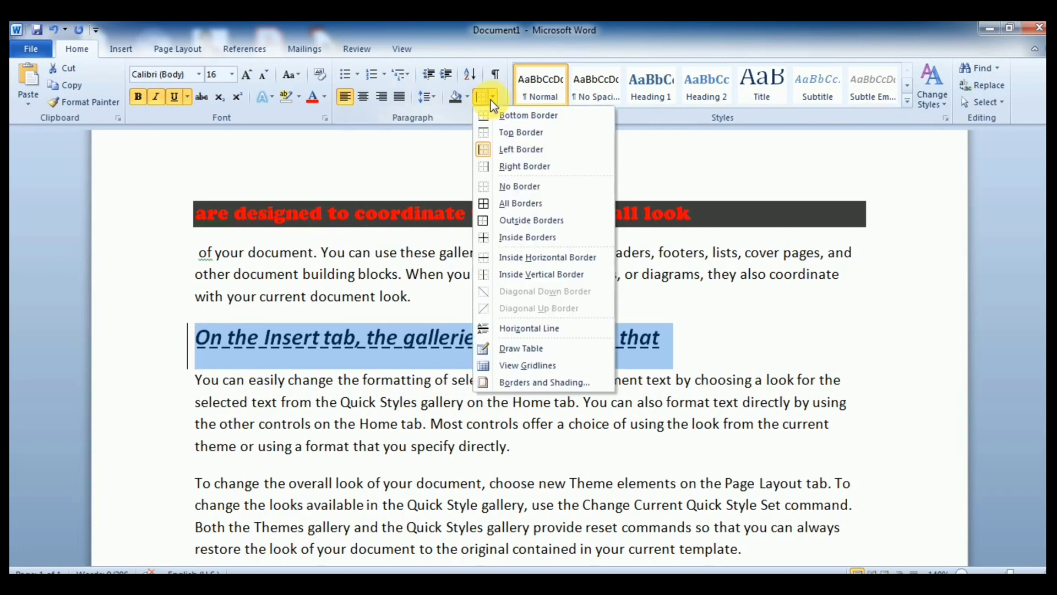
pyautogui.click(514, 190)
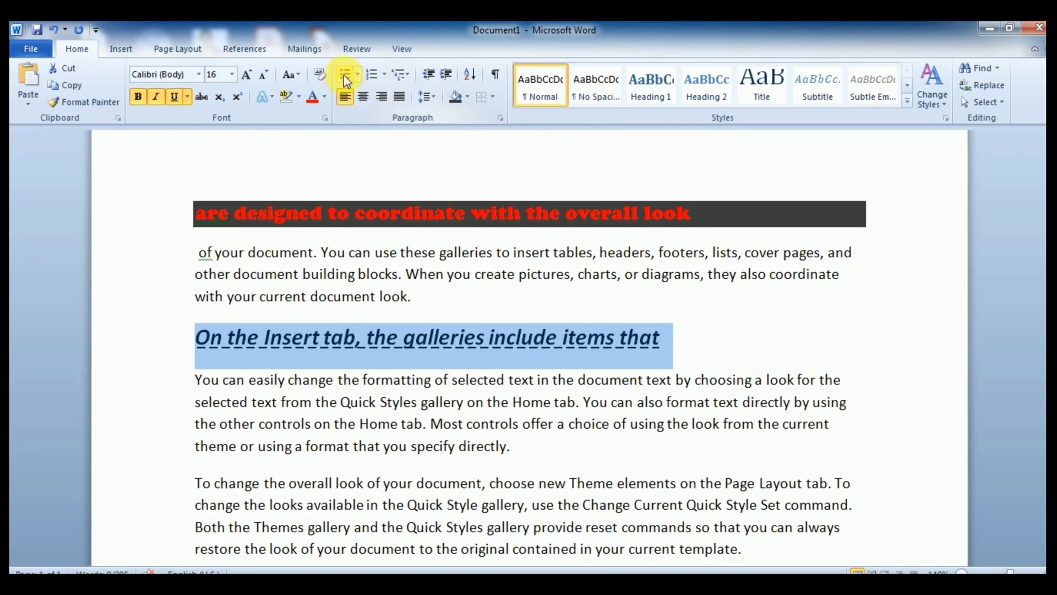
# Step: Delete the (a+b)2 and H2O lines at the end of the document
pyautogui.scroll(-1, 482, 396)
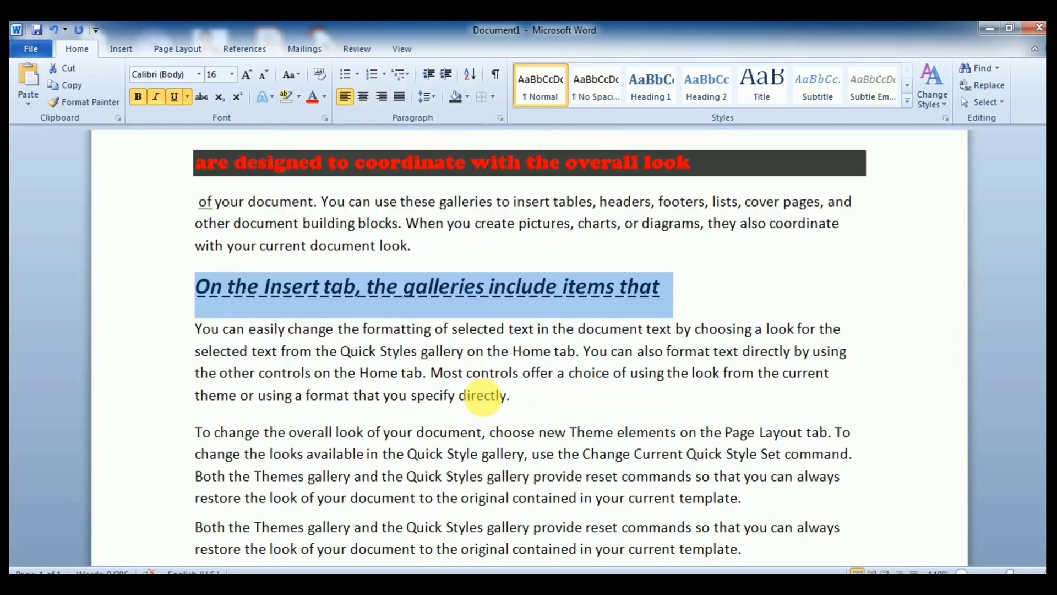
pyautogui.scroll(-3, 482, 395)
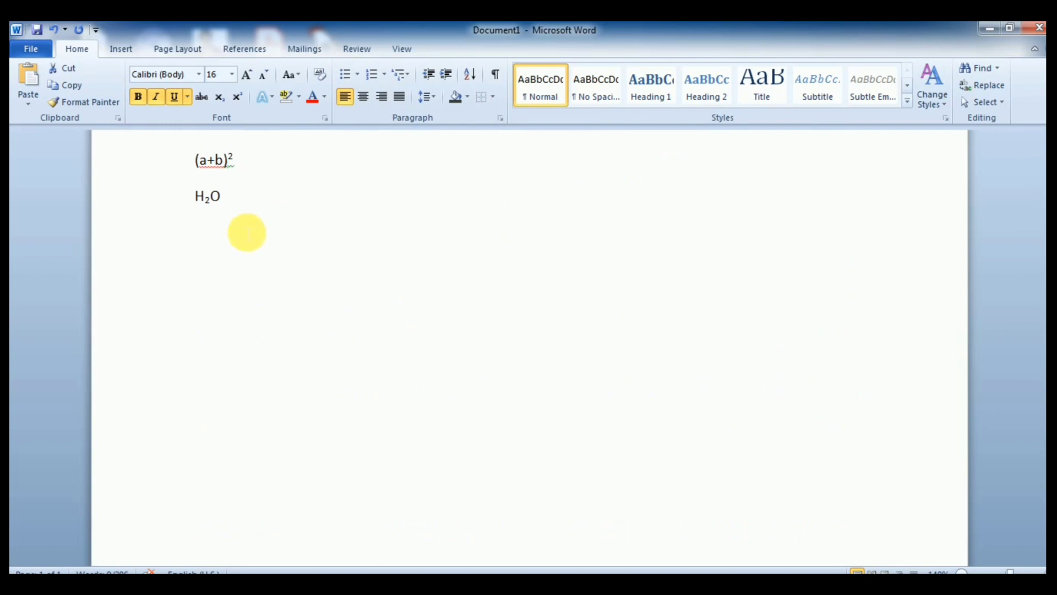
pyautogui.moveTo(248, 232); pyautogui.dragTo(184, 176)
pyautogui.press('Delete')
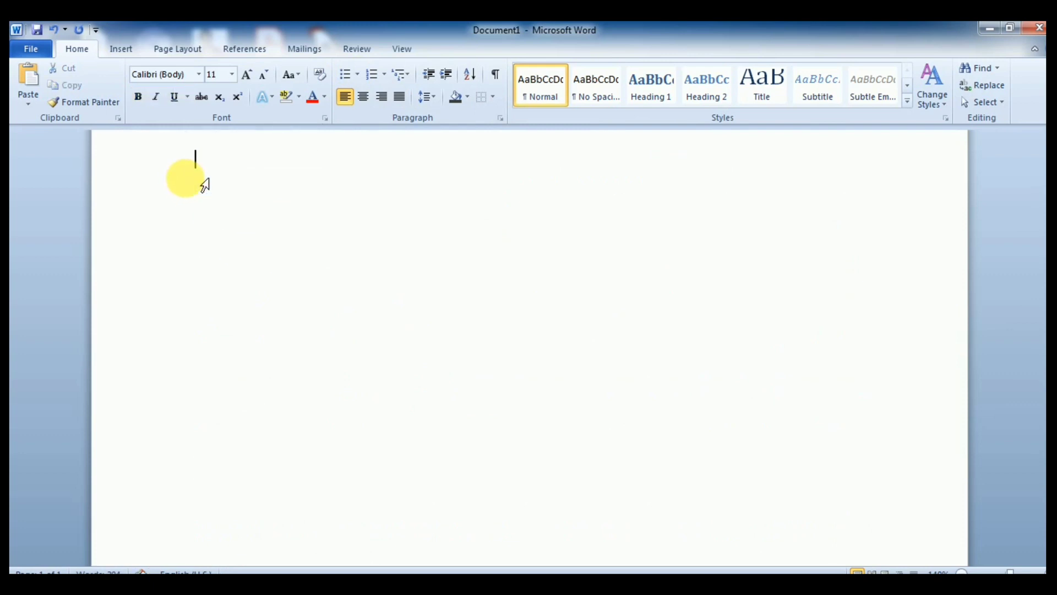
# Step: Start an arrow-bulleted list below the outlined red text with the entries YSGR COMPUTER, DFDFF, ]FGKFGJF, DJKDF and FDKFD
pyautogui.click(357, 77)
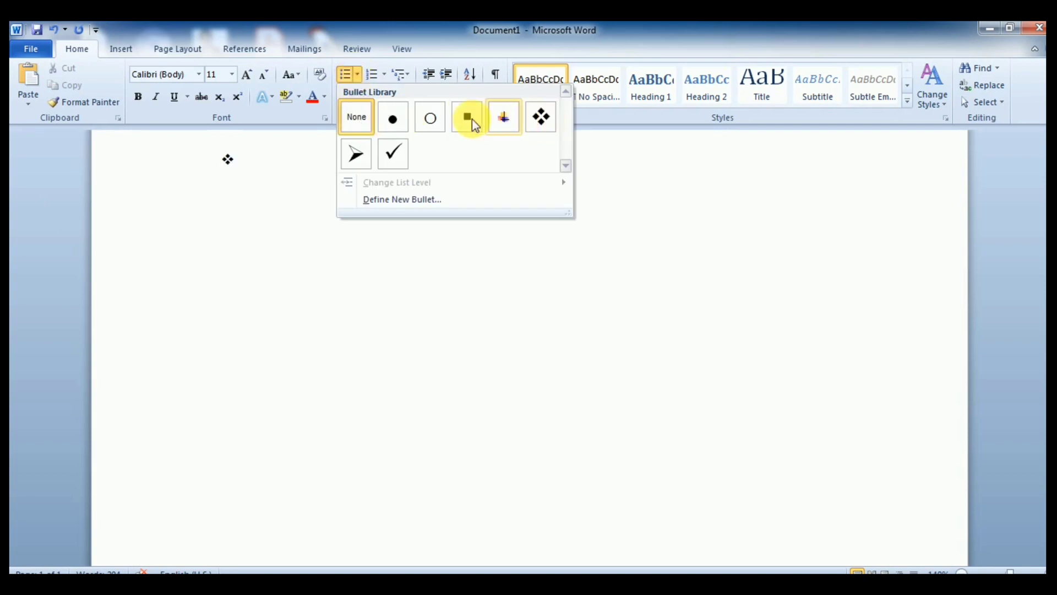
pyautogui.click(356, 154)
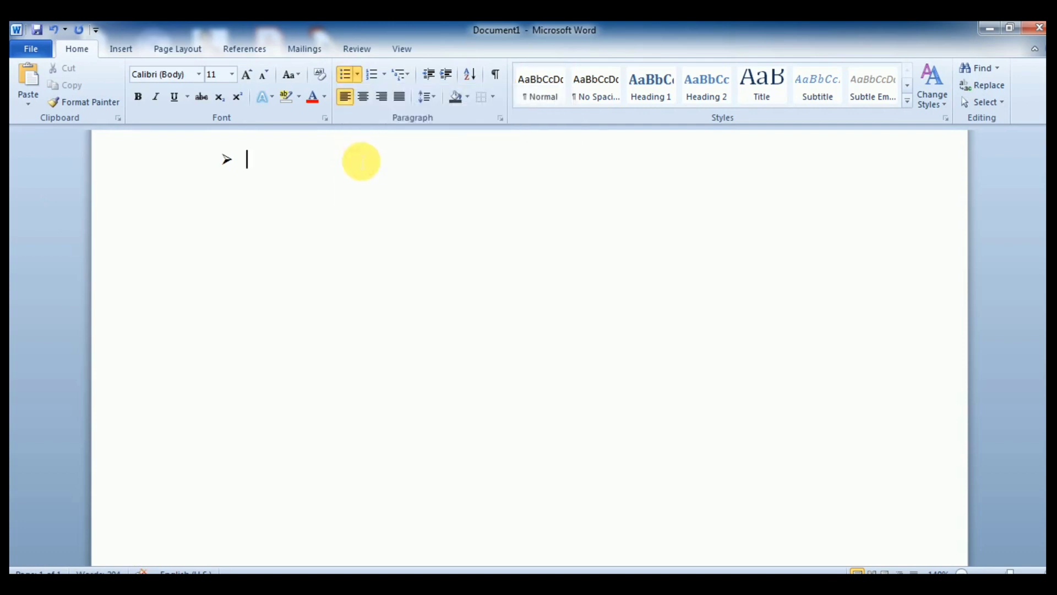
pyautogui.write('YSGR COMPUTER')
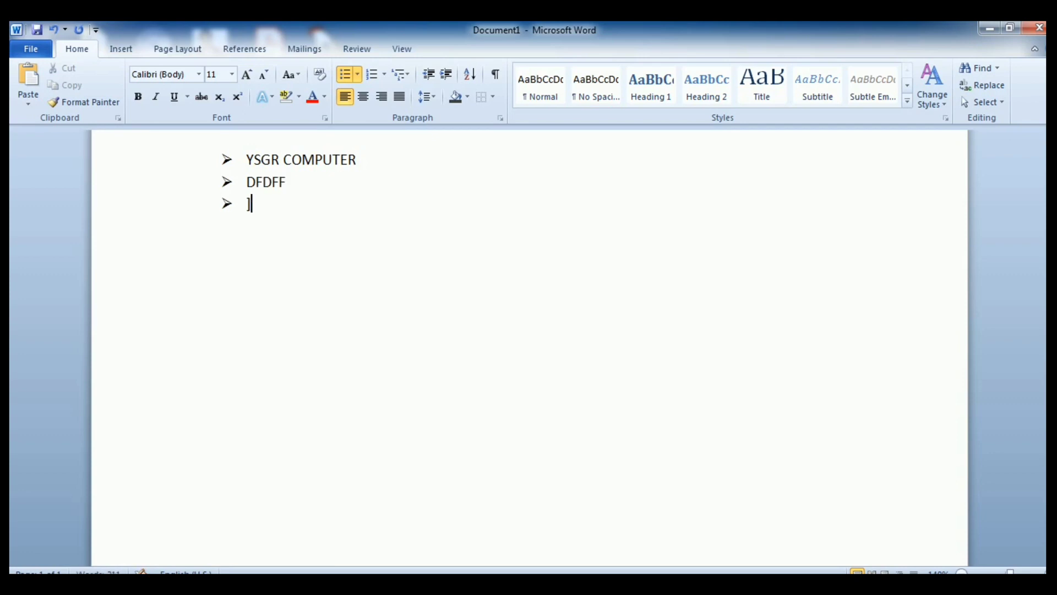
pyautogui.write('FGKFGJF')
pyautogui.press('Return')
pyautogui.write('DJKDF')
pyautogui.press('Return')
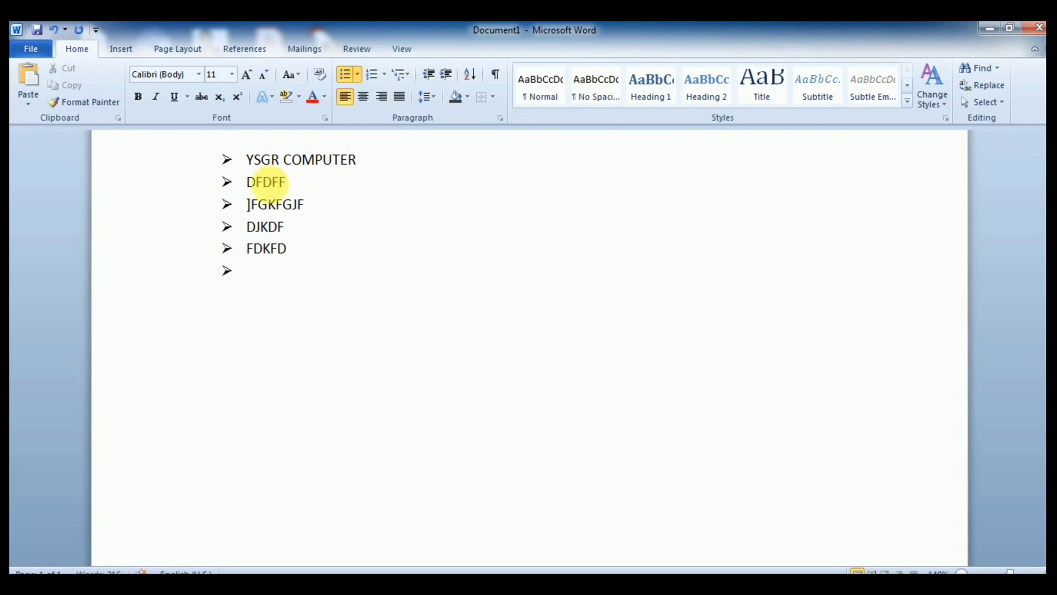
# Step: Define a new bullet for the five list entries using the pointing-hand symbol, Wingdings character 70
pyautogui.scroll(1, 287, 303)
pyautogui.moveTo(288, 303); pyautogui.dragTo(223, 247)
pyautogui.click(319, 316)
pyautogui.moveTo(314, 301); pyautogui.dragTo(252, 211)
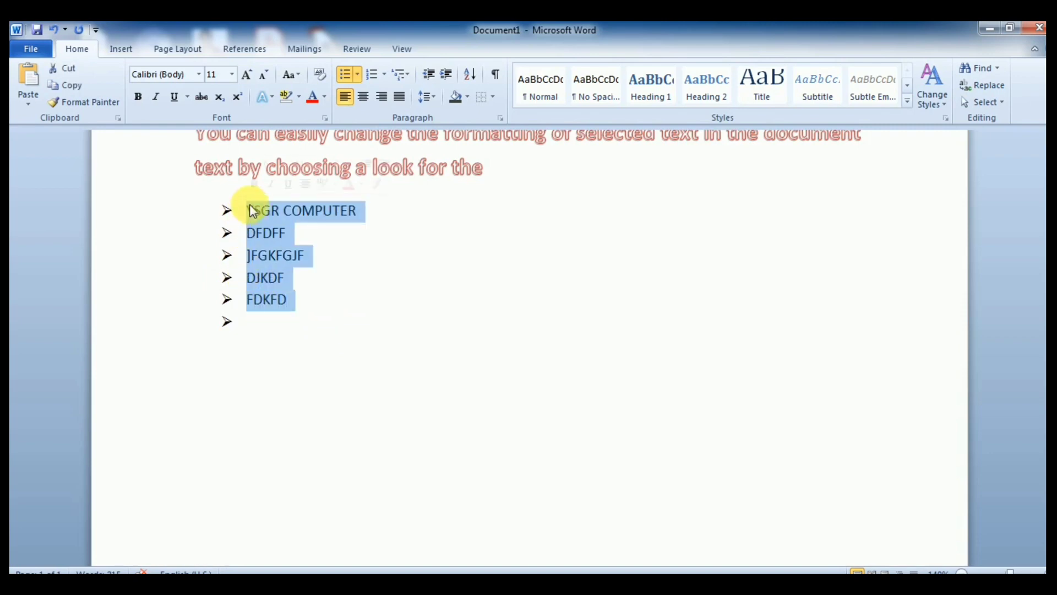
pyautogui.click(358, 73)
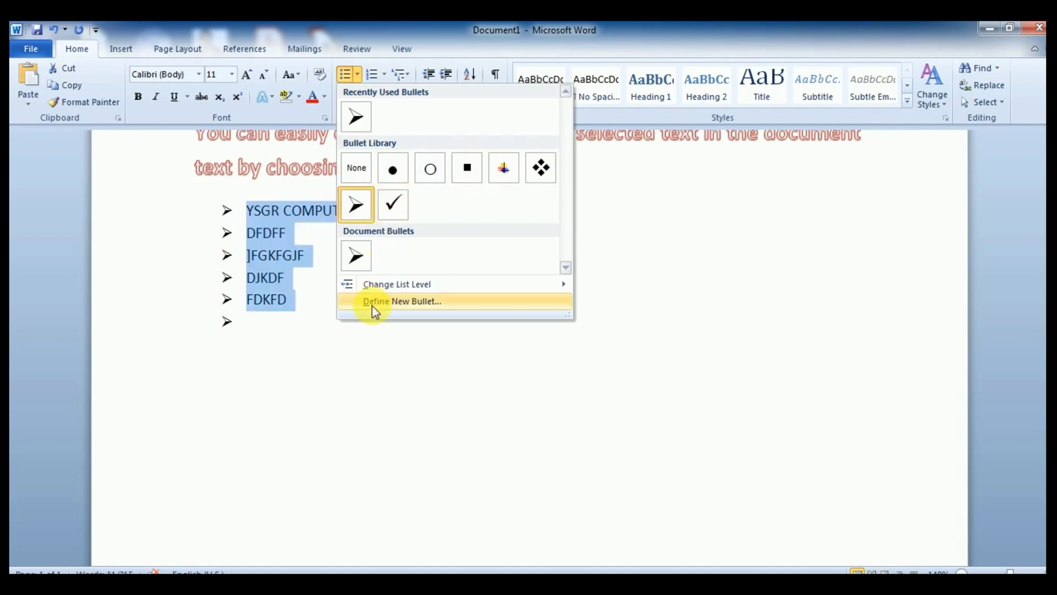
pyautogui.click(409, 305)
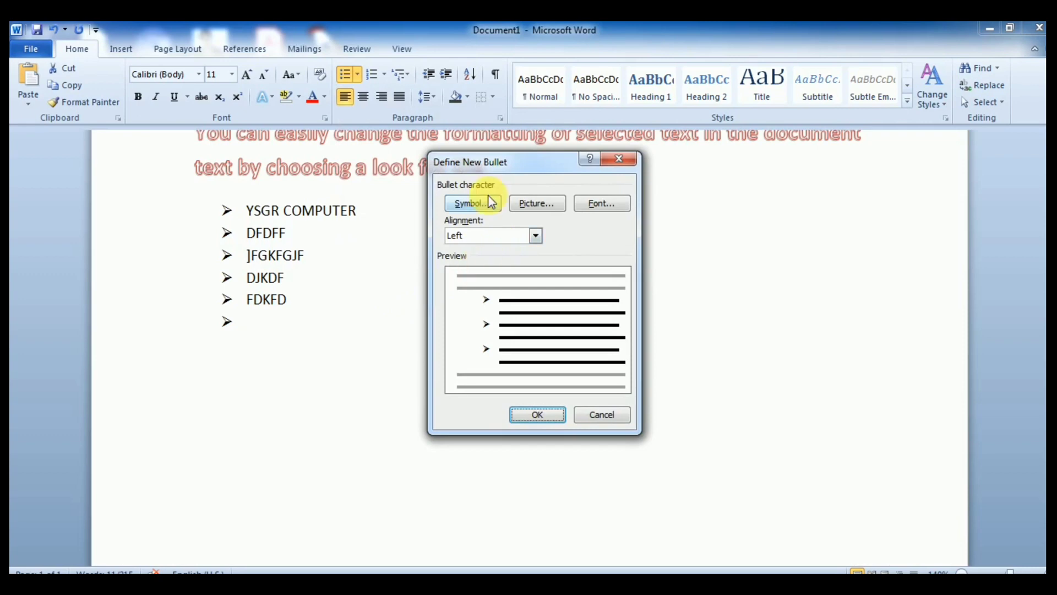
pyautogui.click(475, 203)
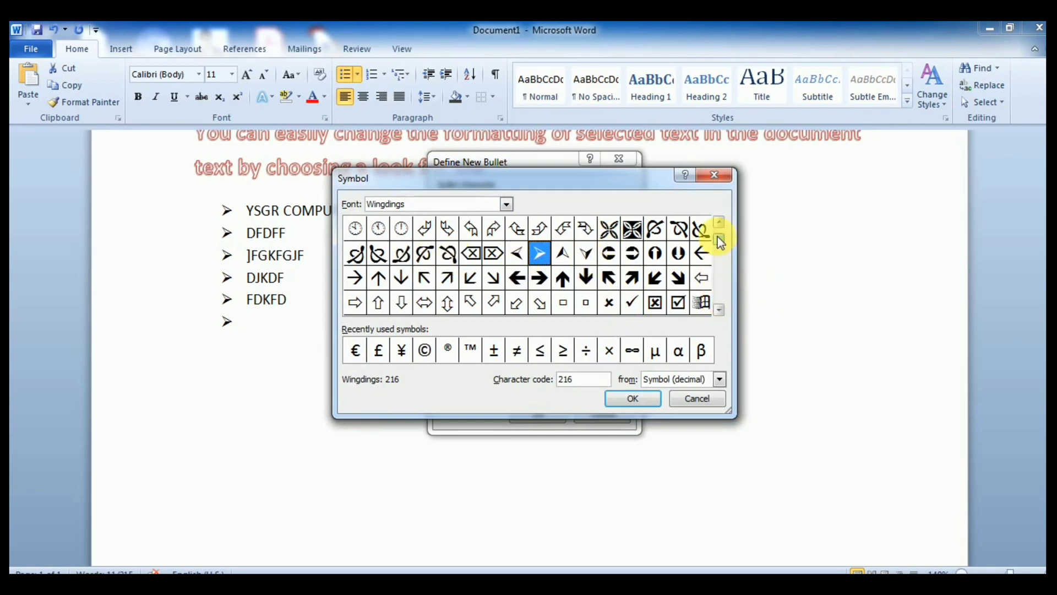
pyautogui.moveTo(718, 238)
pyautogui.mouseDown()
pyautogui.moveTo(722, 253)
pyautogui.moveTo(711, 244)
pyautogui.mouseUp()
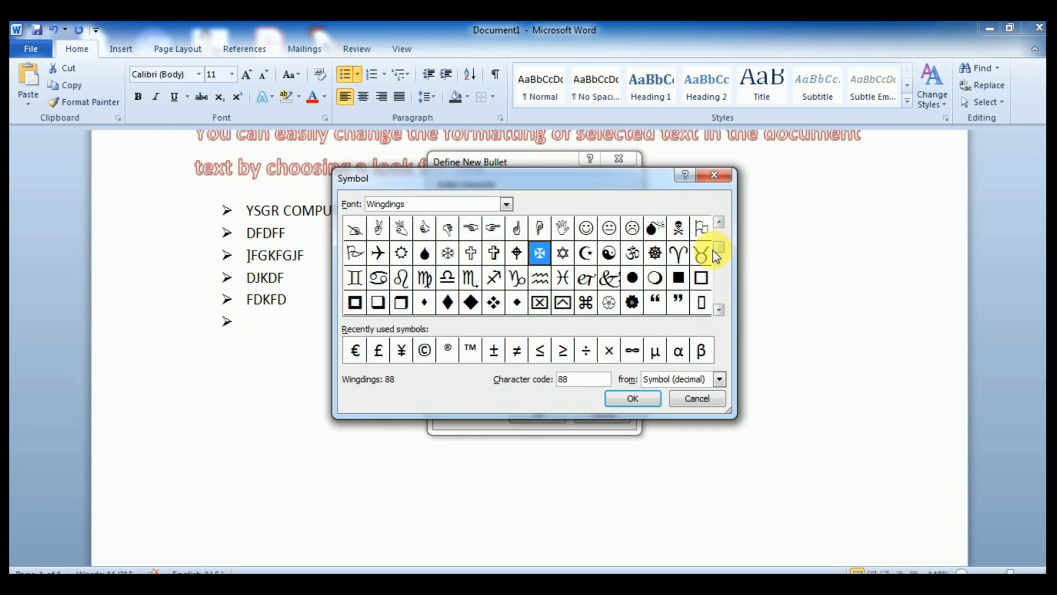
pyautogui.click(494, 228)
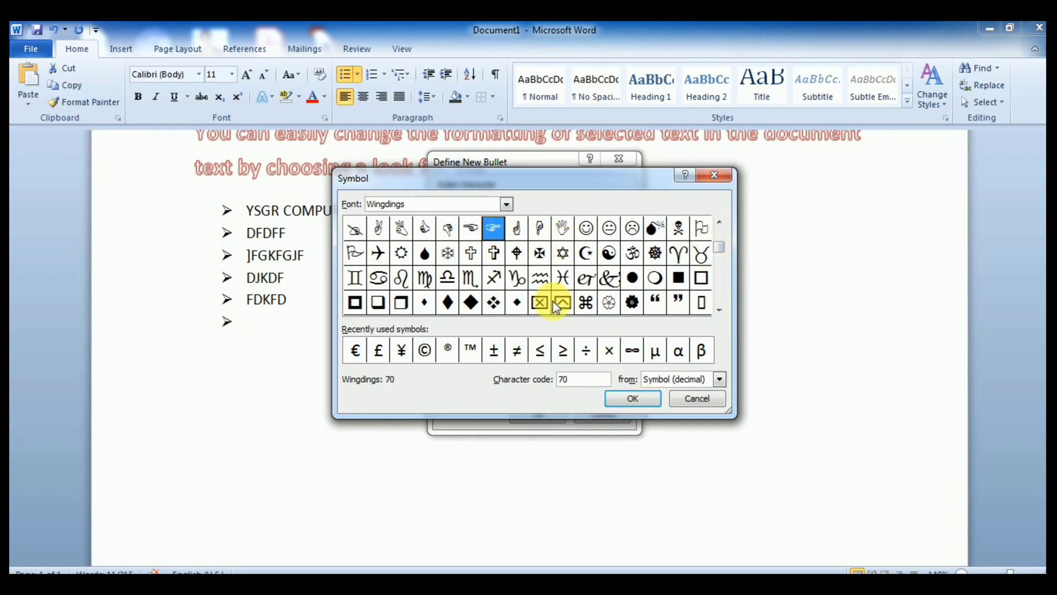
pyautogui.click(633, 398)
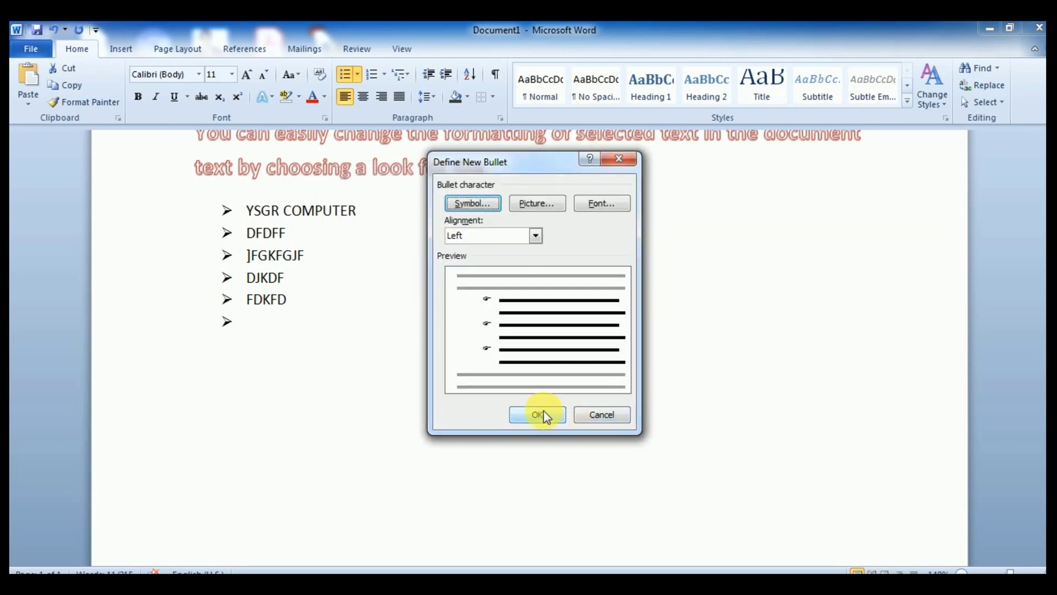
pyautogui.click(544, 411)
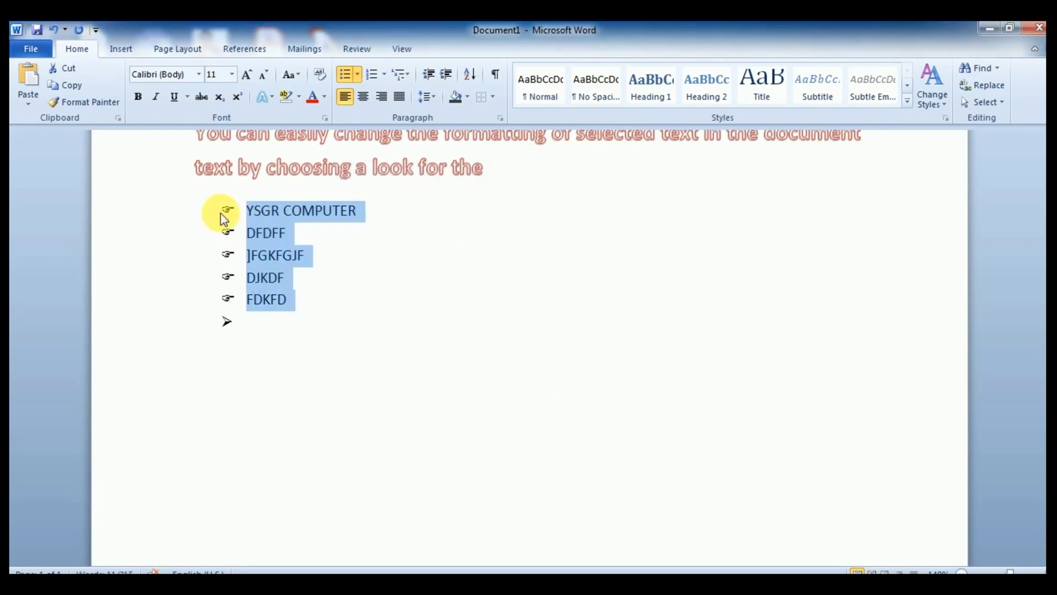
# Step: Number the five list entries from YSGR COMPUTER to FDKFD with the a. b. c. format
pyautogui.keyDown('ctrl'); pyautogui.scroll(1, 1040, 567); pyautogui.keyUp('ctrl')
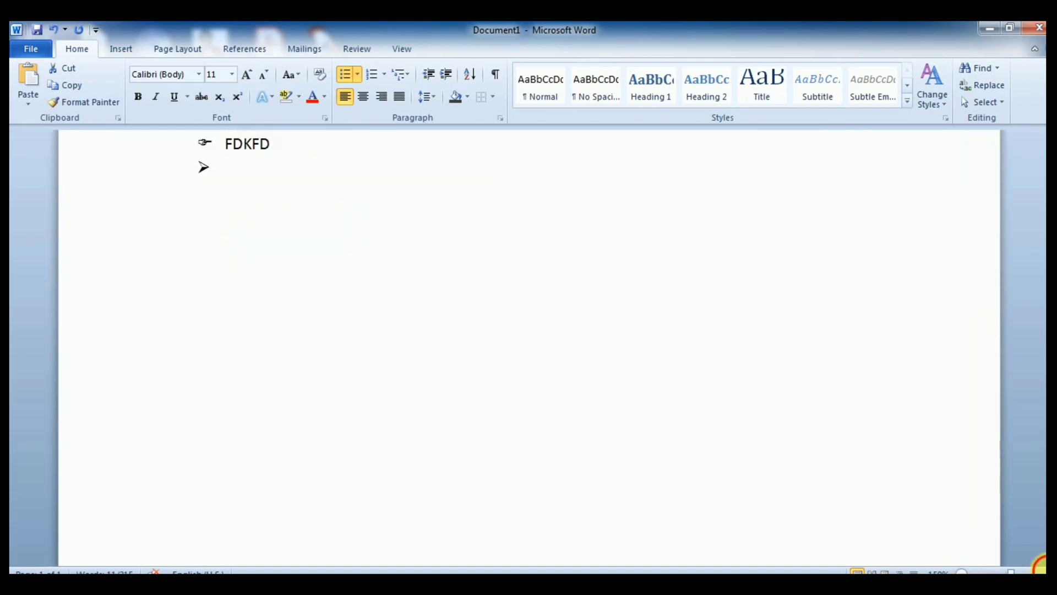
pyautogui.scroll(3, 435, 285)
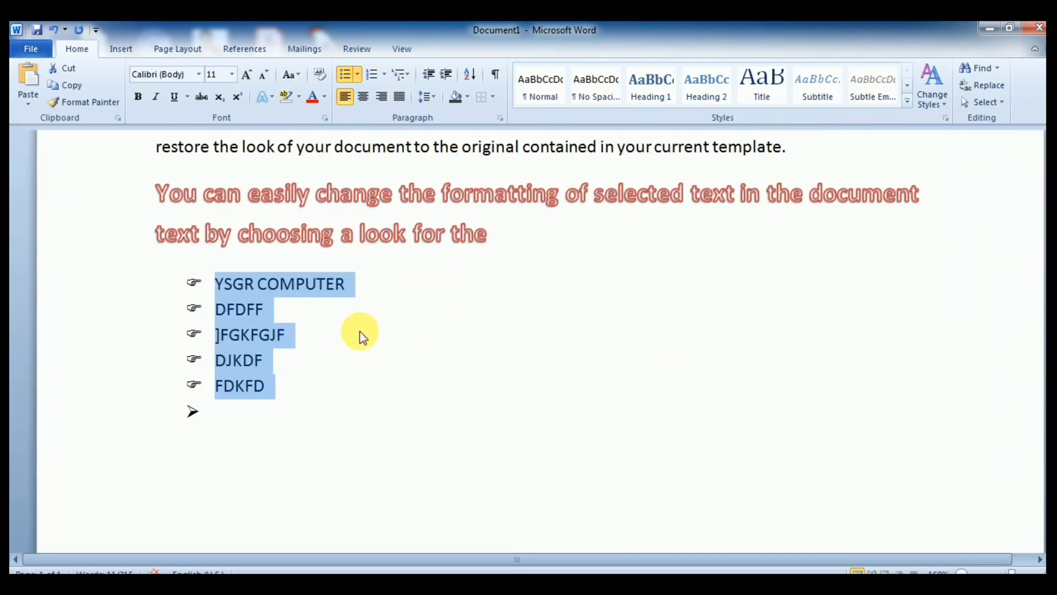
pyautogui.click(280, 390)
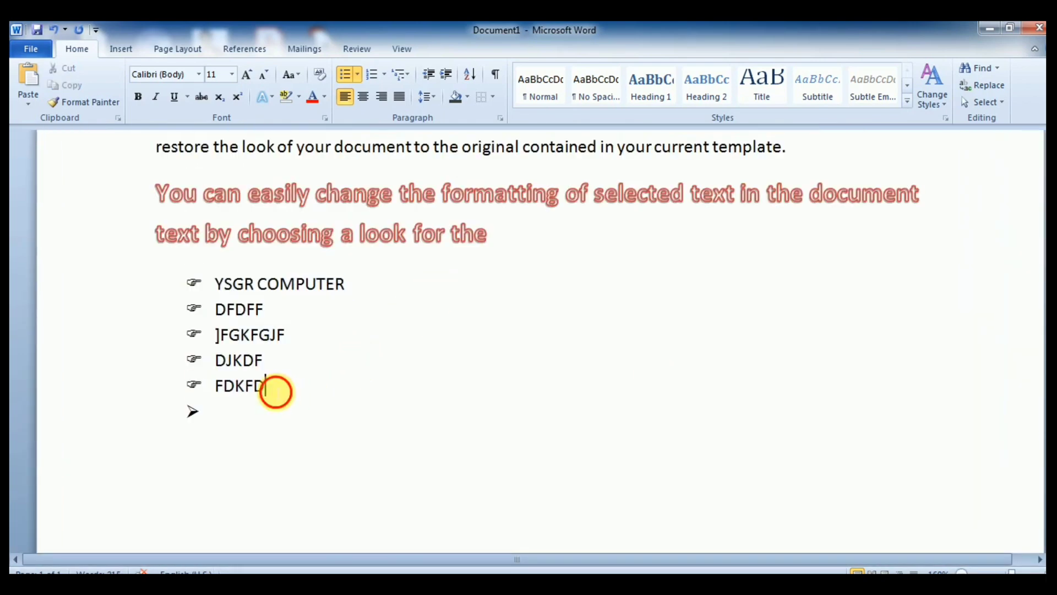
pyautogui.moveTo(274, 392); pyautogui.dragTo(200, 291)
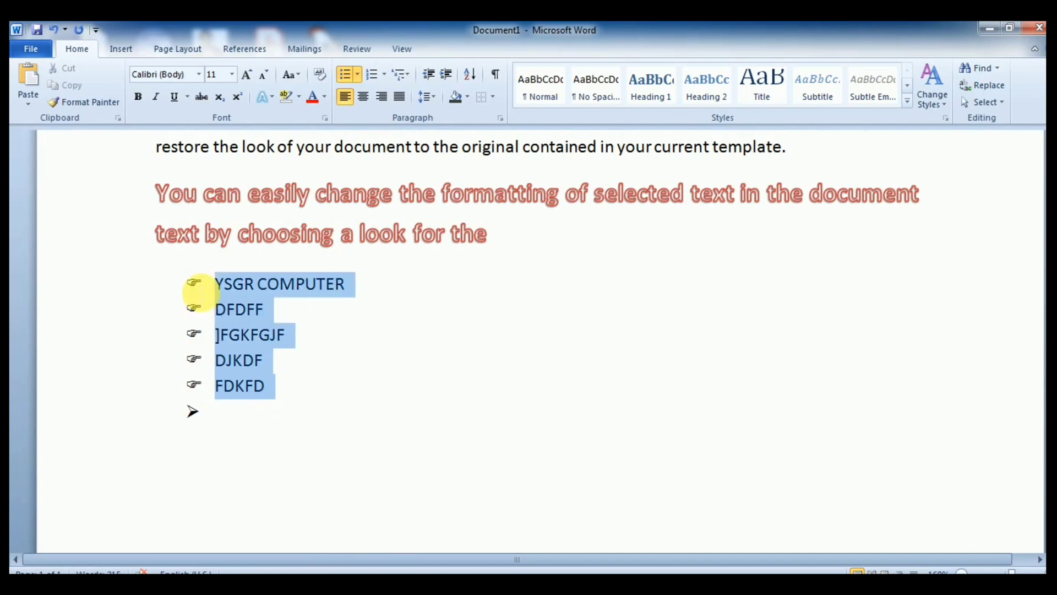
pyautogui.click(382, 75)
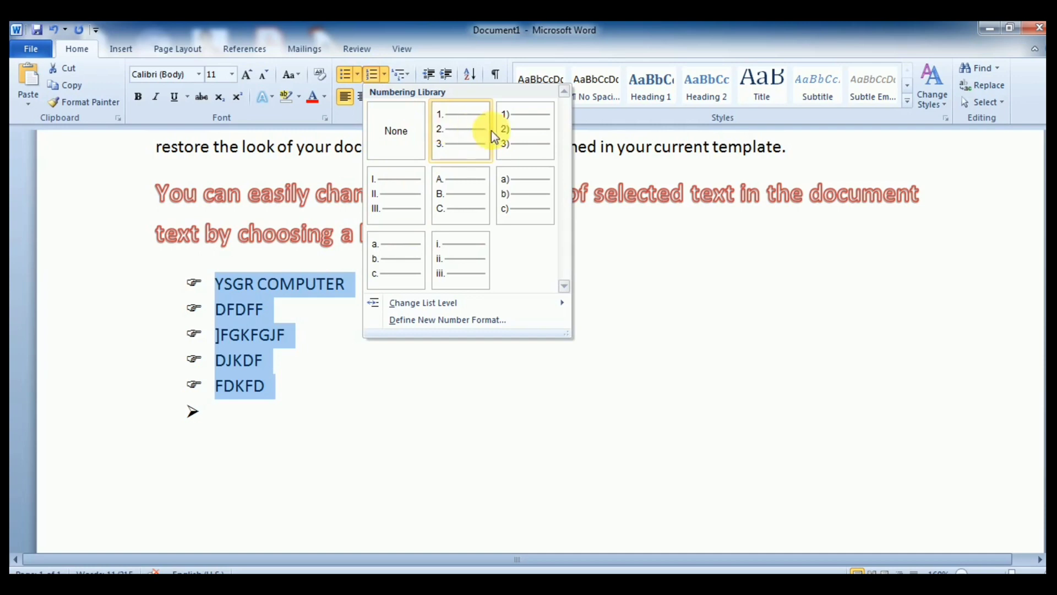
pyautogui.click(388, 258)
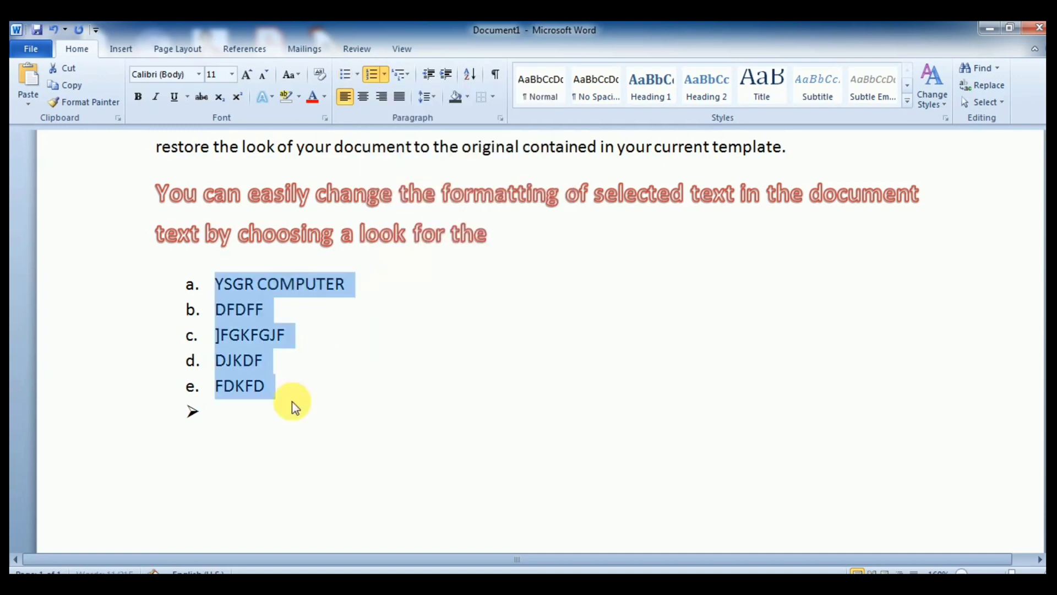
pyautogui.click(354, 390)
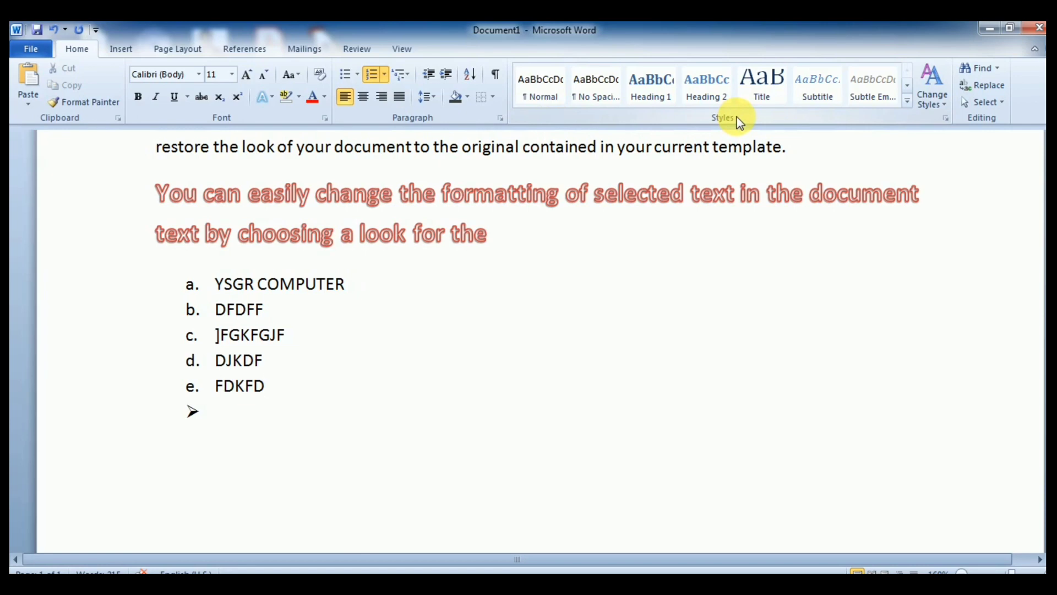
# Step: Split the paragraph below the dashed-underlined heading after "You can easily change the formatting of"
pyautogui.scroll(3, 440, 265)
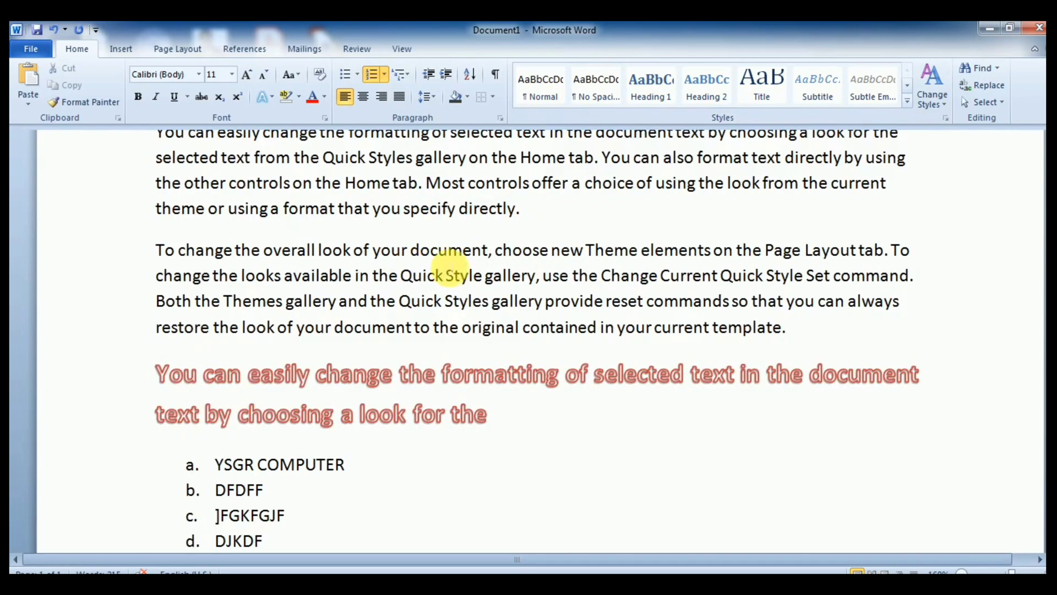
pyautogui.scroll(2, 448, 267)
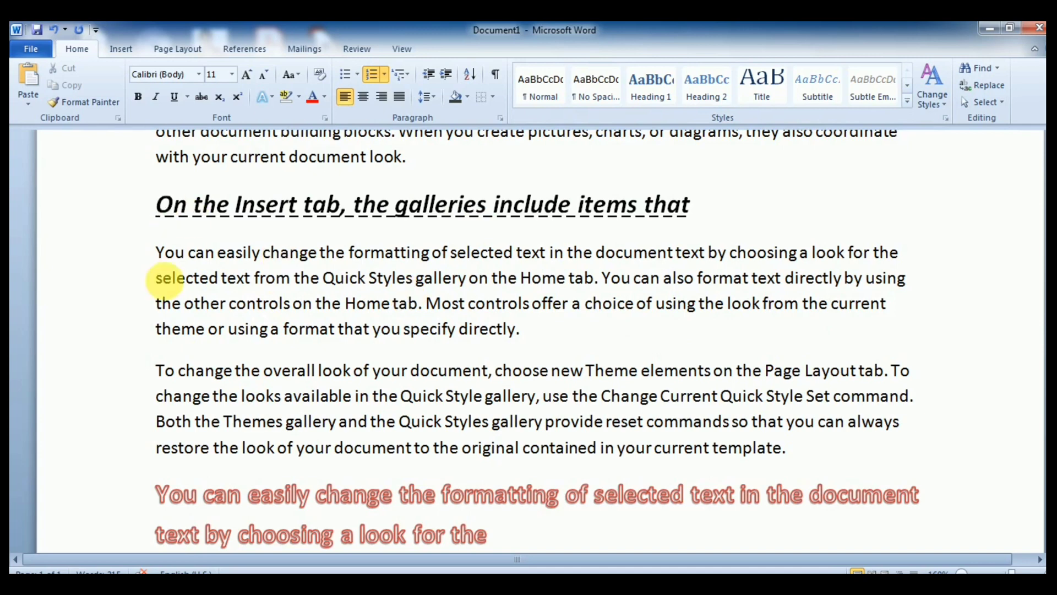
pyautogui.click(451, 254)
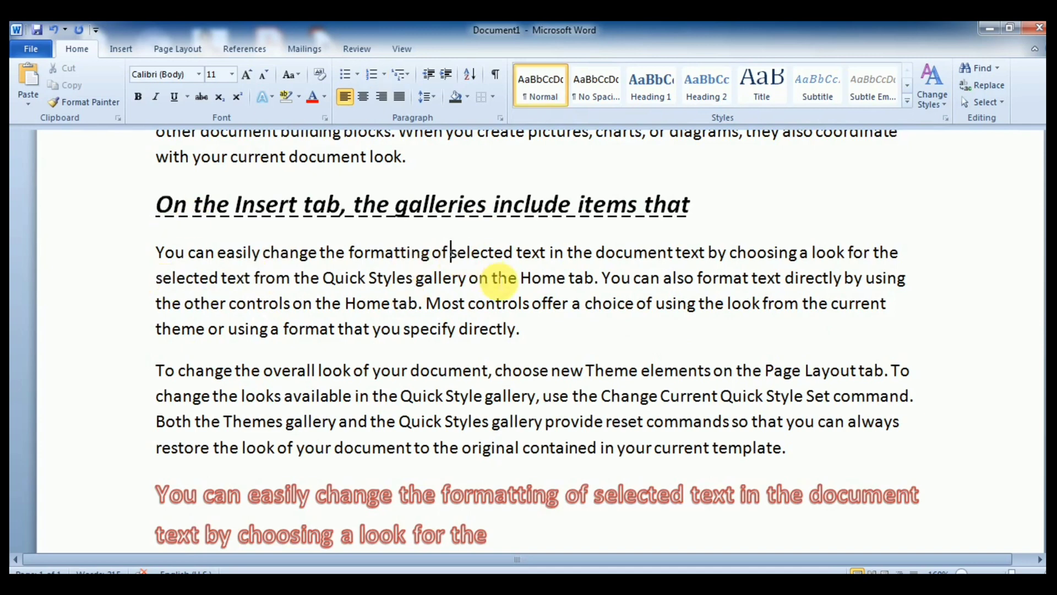
pyautogui.press('Return')
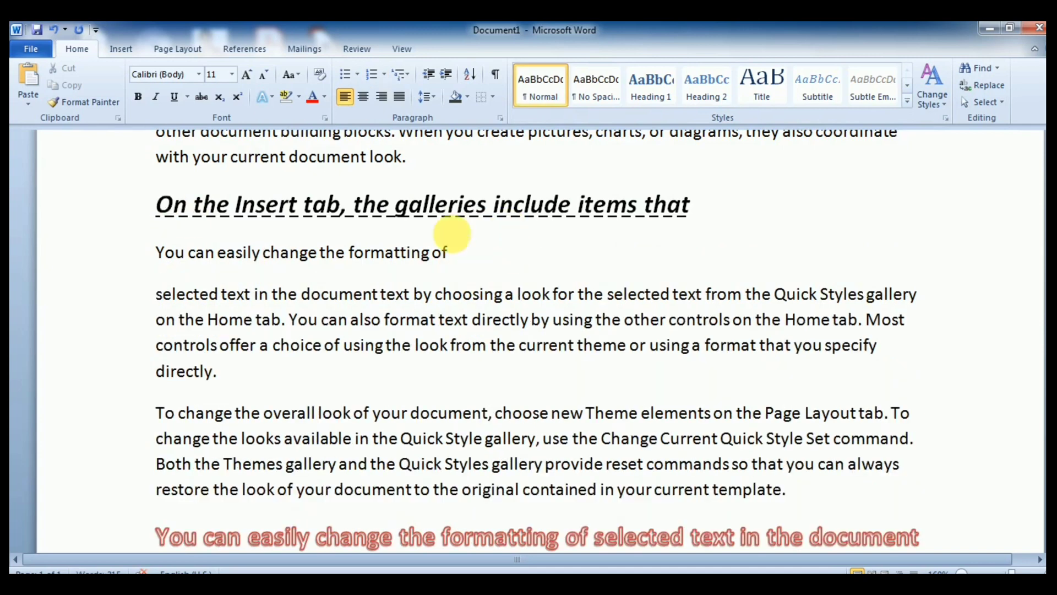
# Step: Apply the Intense Emphasis quick style to the line "You can easily change the formatting of"
pyautogui.moveTo(453, 260); pyautogui.dragTo(142, 278)
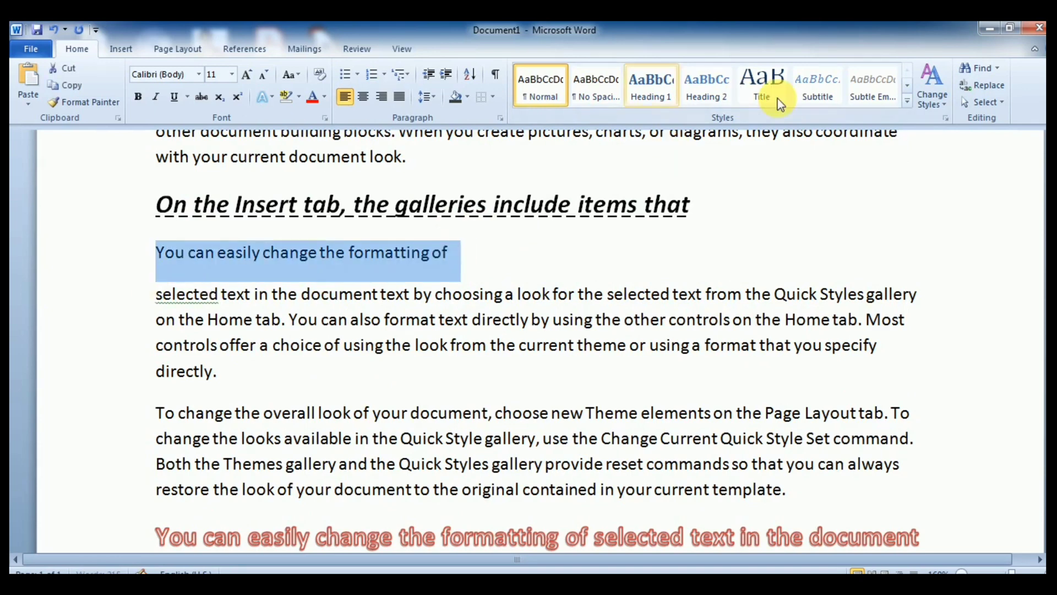
pyautogui.click(907, 101)
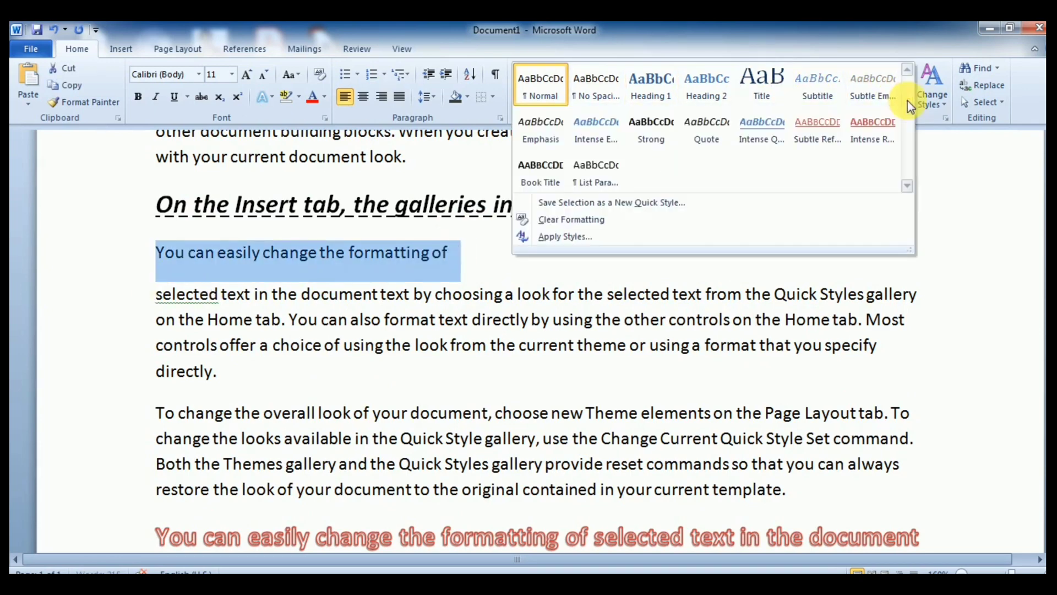
pyautogui.click(597, 126)
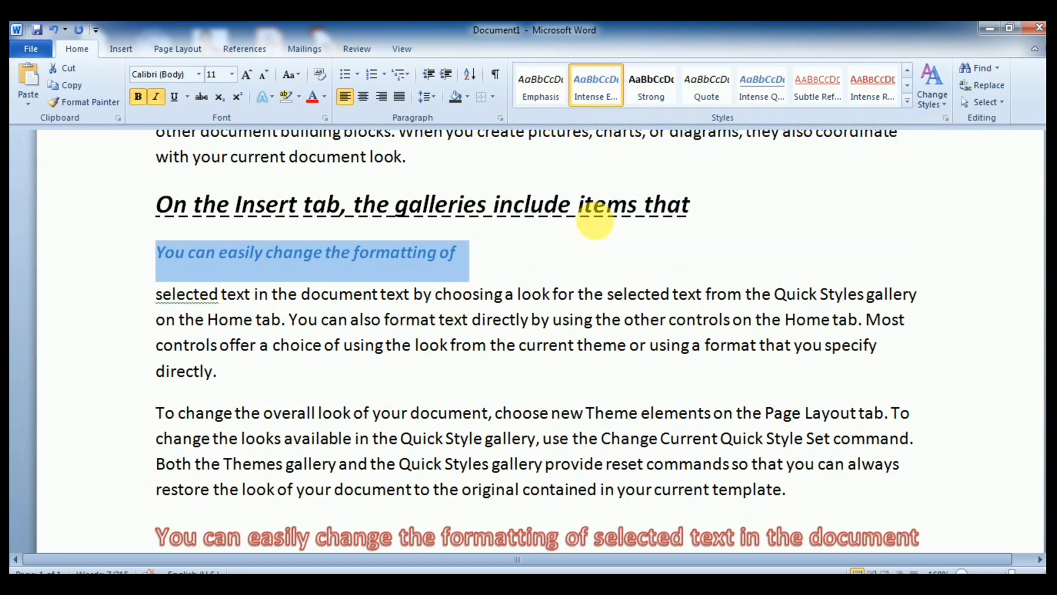
pyautogui.click(942, 105)
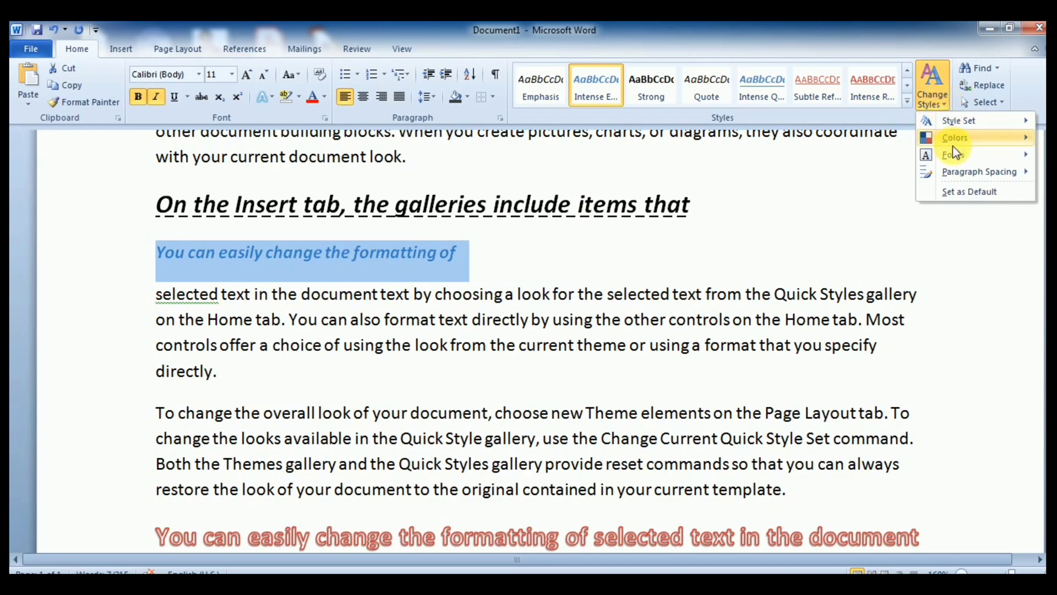
pyautogui.moveTo(953, 156)
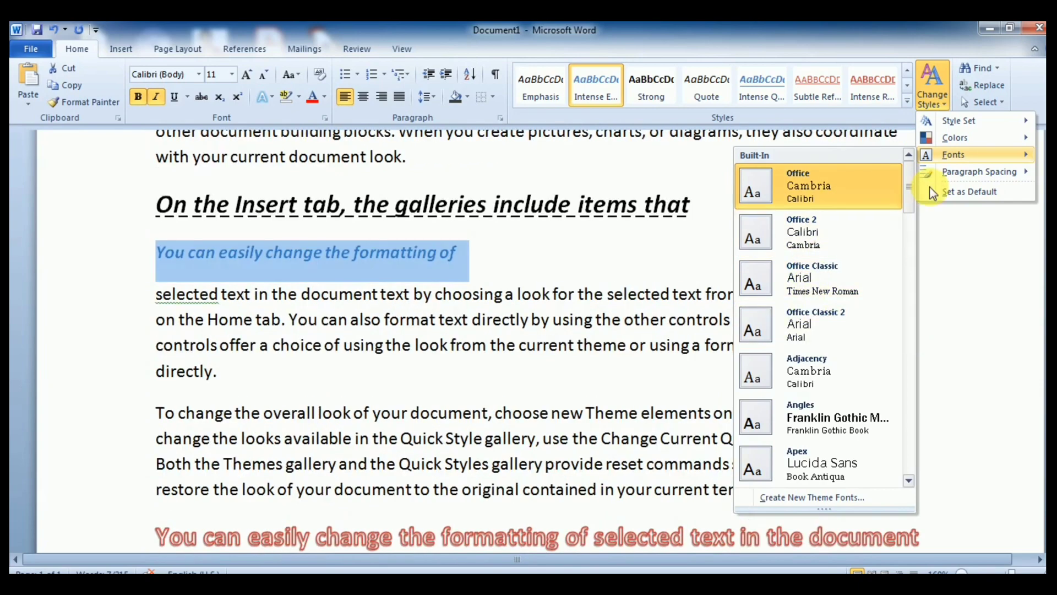
pyautogui.moveTo(954, 125)
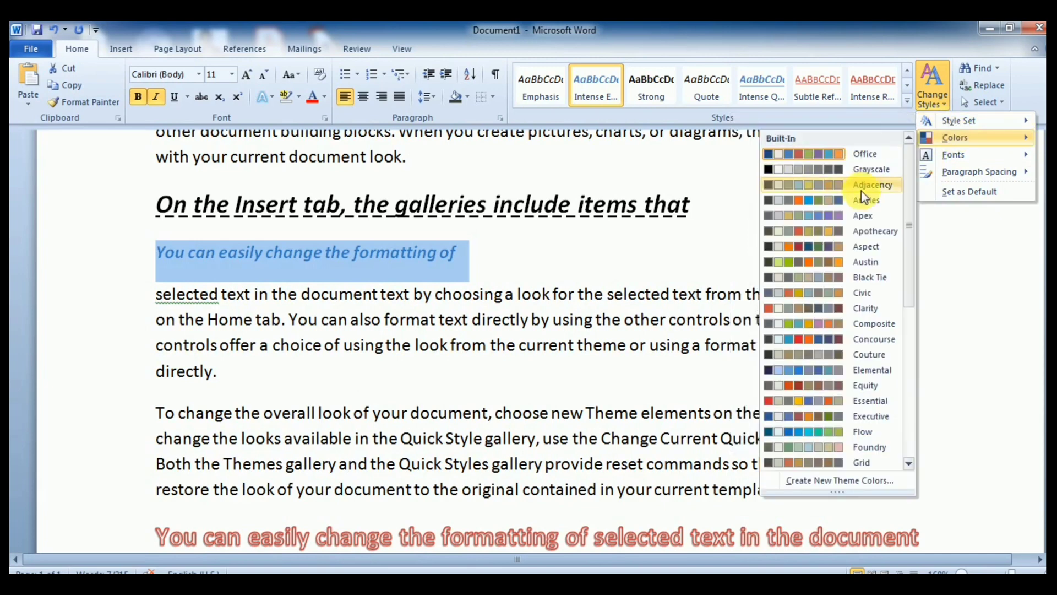
pyautogui.click(741, 159)
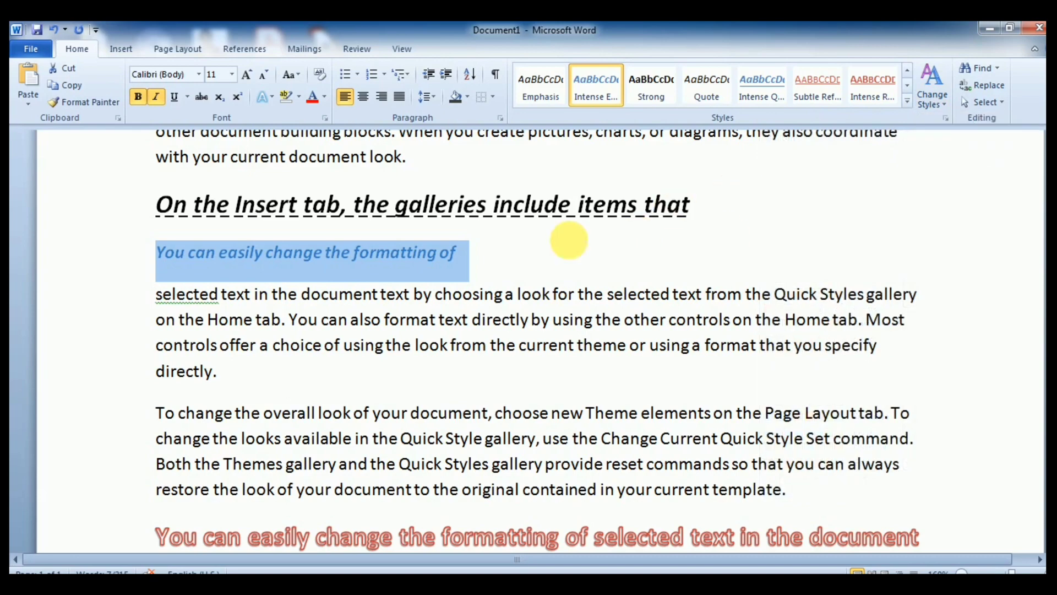
# Step: Apply the Emphasis quick style to the line "You can easily change the formatting of" and deselect it
pyautogui.scroll(1, 632, 231)
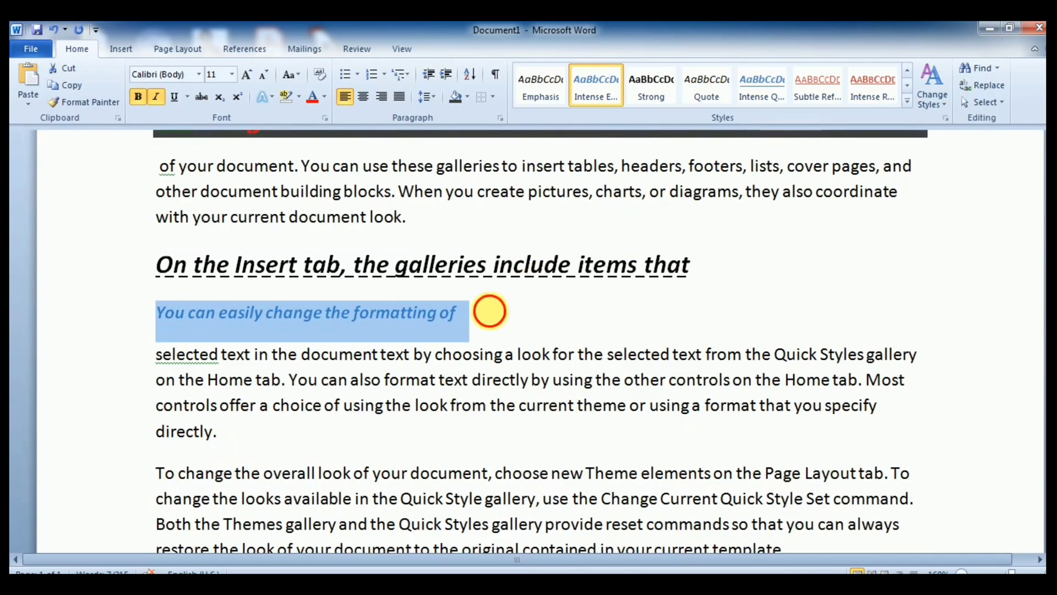
pyautogui.click(493, 312)
pyautogui.moveTo(159, 358); pyautogui.dragTo(503, 355)
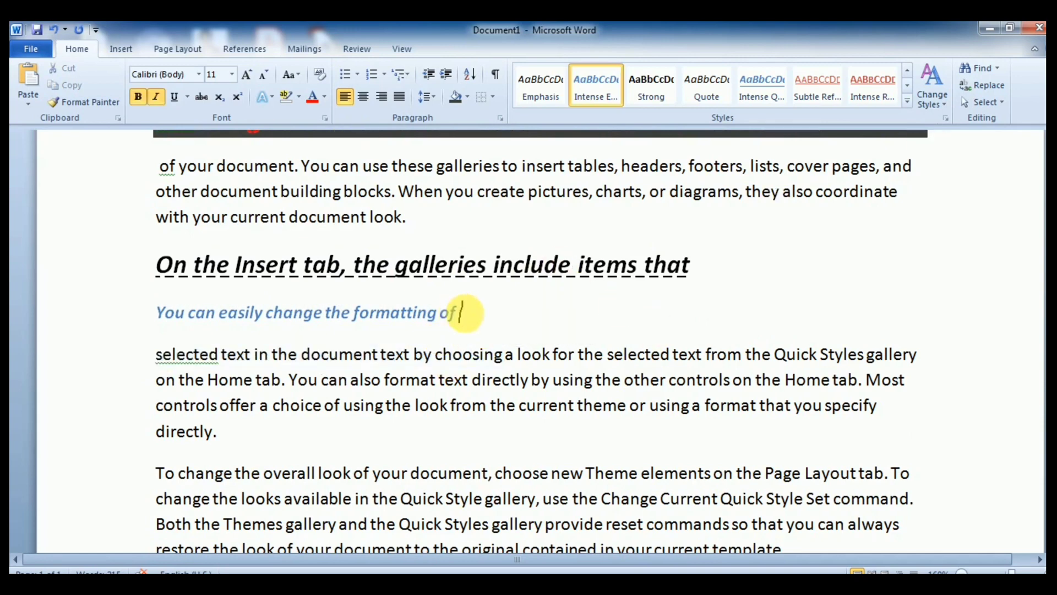
pyautogui.moveTo(458, 312); pyautogui.dragTo(144, 319)
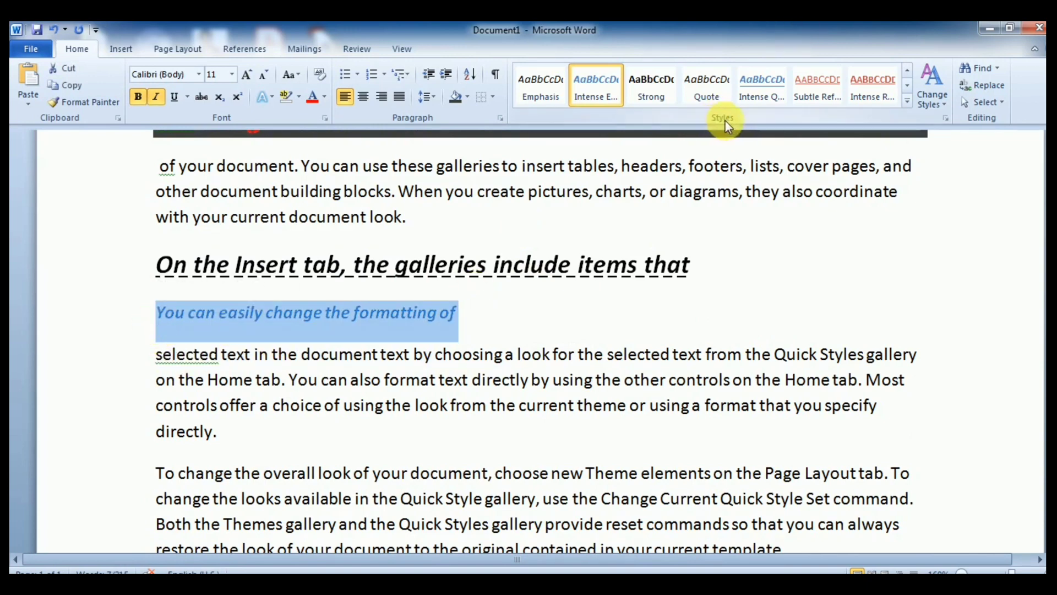
pyautogui.click(540, 85)
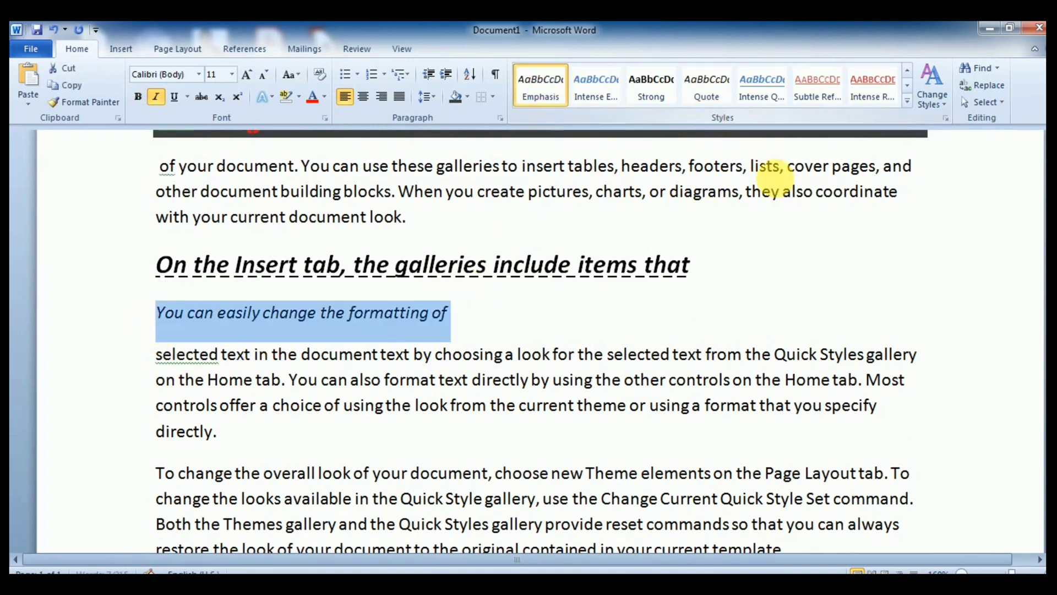
pyautogui.click(487, 315)
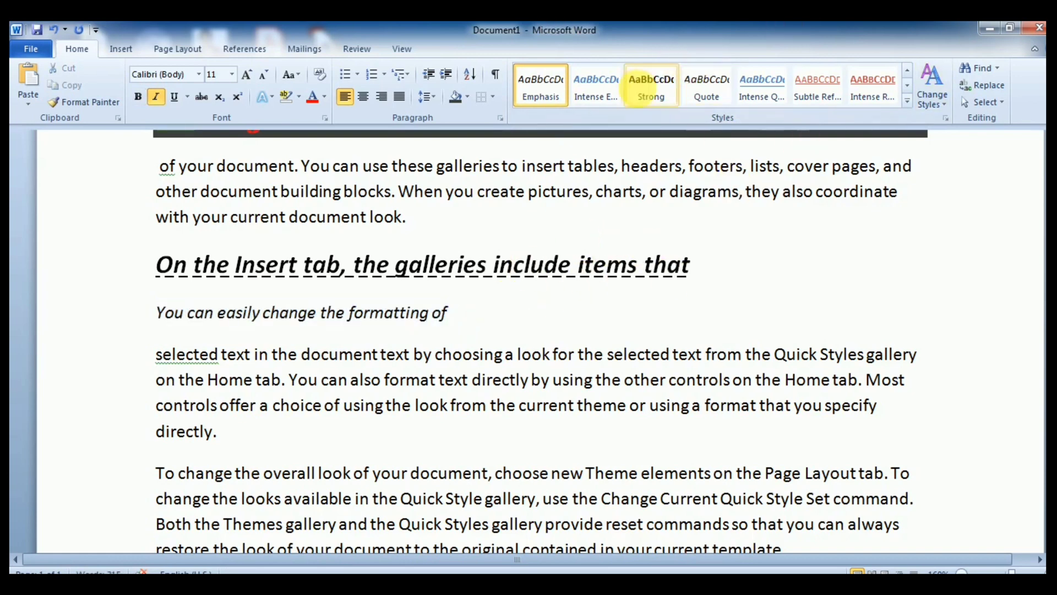
# Step: Apply the Intense Emphasis quick style to "galleries include items that" in the dashed-underlined heading and deselect it
pyautogui.moveTo(396, 269); pyautogui.dragTo(696, 270)
pyautogui.click(593, 96)
pyautogui.click(677, 306)
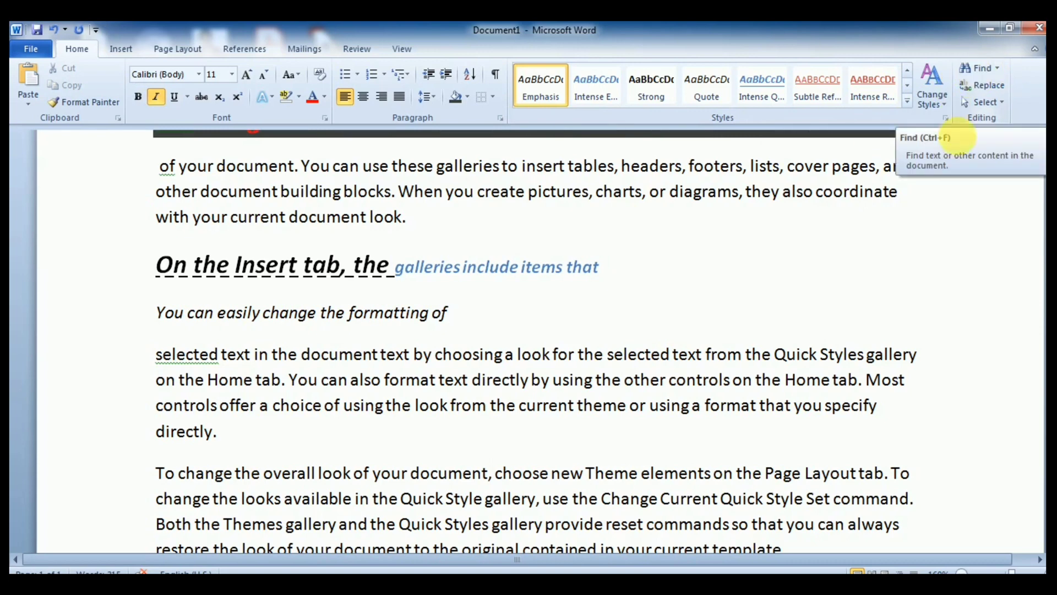
# Step: Delete all the document's content and enter the line "YSGR COMPUTER EDUCATION" in its place
pyautogui.scroll(-4, 573, 281)
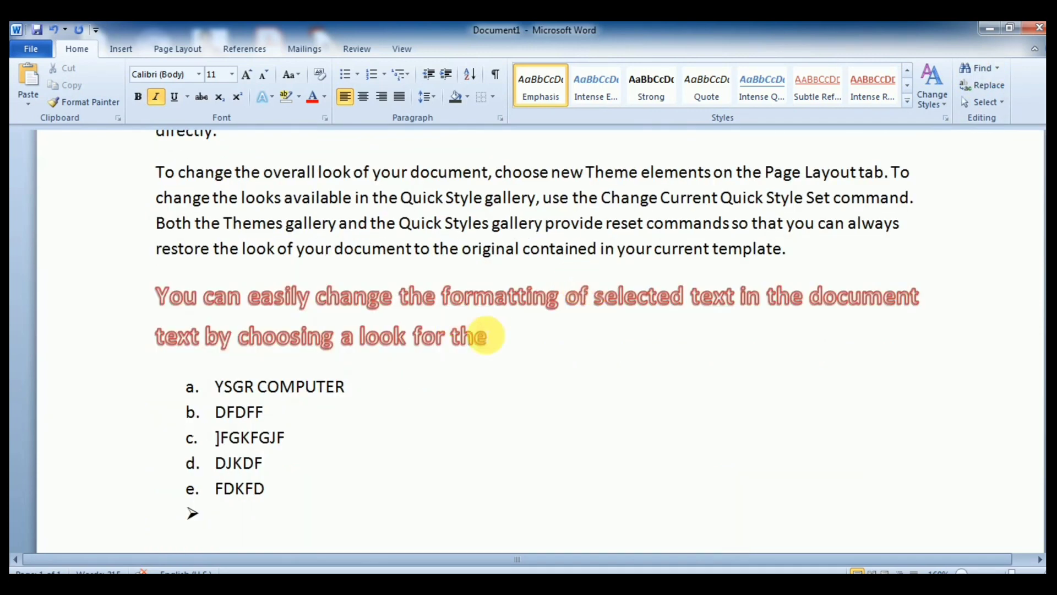
pyautogui.scroll(3, 479, 337)
pyautogui.scroll(3, 486, 337)
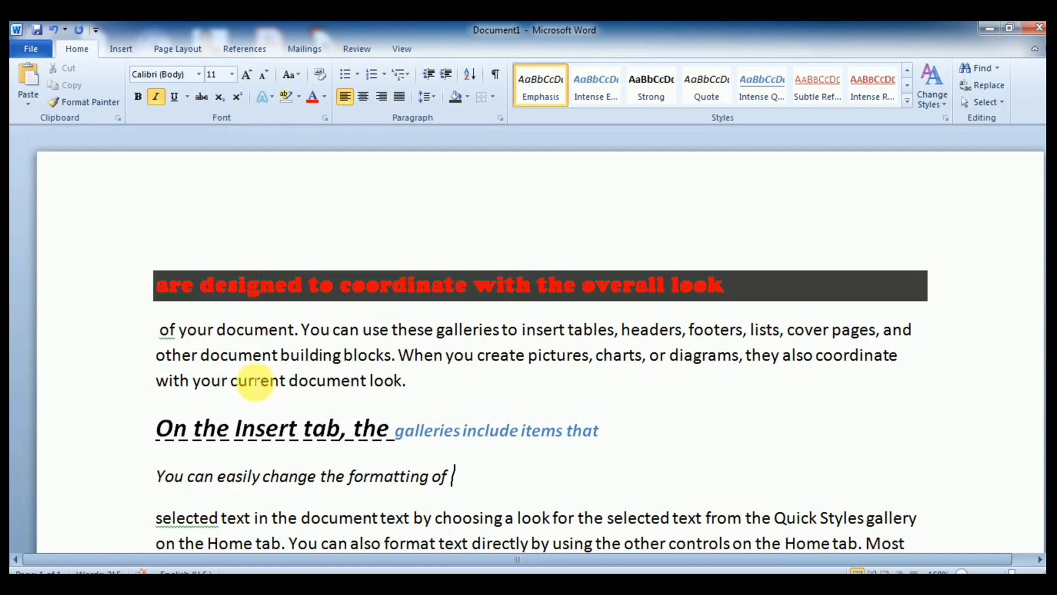
pyautogui.hotkey('ctrl', 'a')
pyautogui.press('Delete')
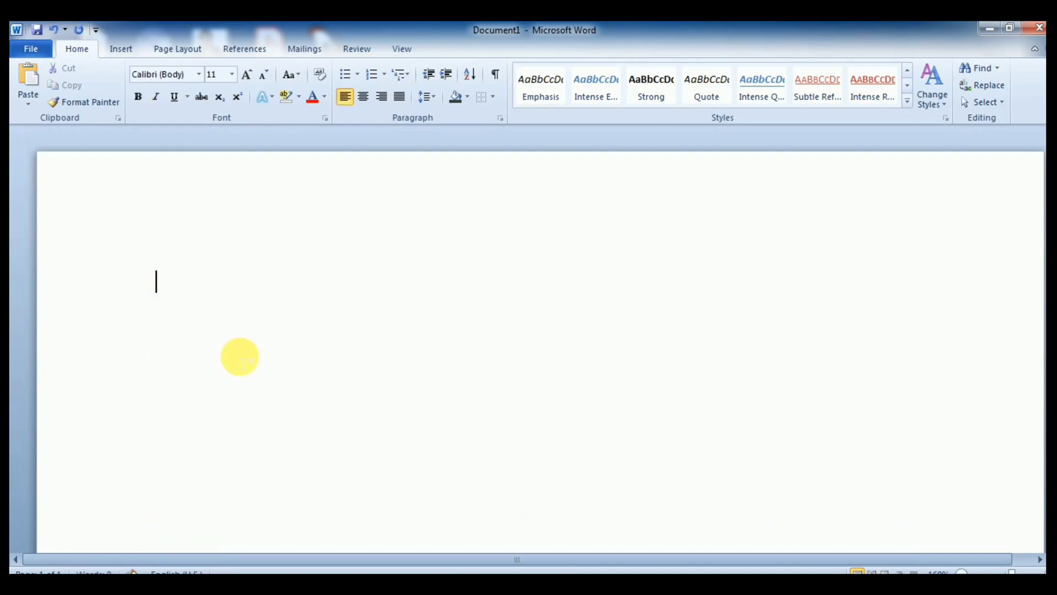
pyautogui.write('YSGR COMPUTER EDUCATION')
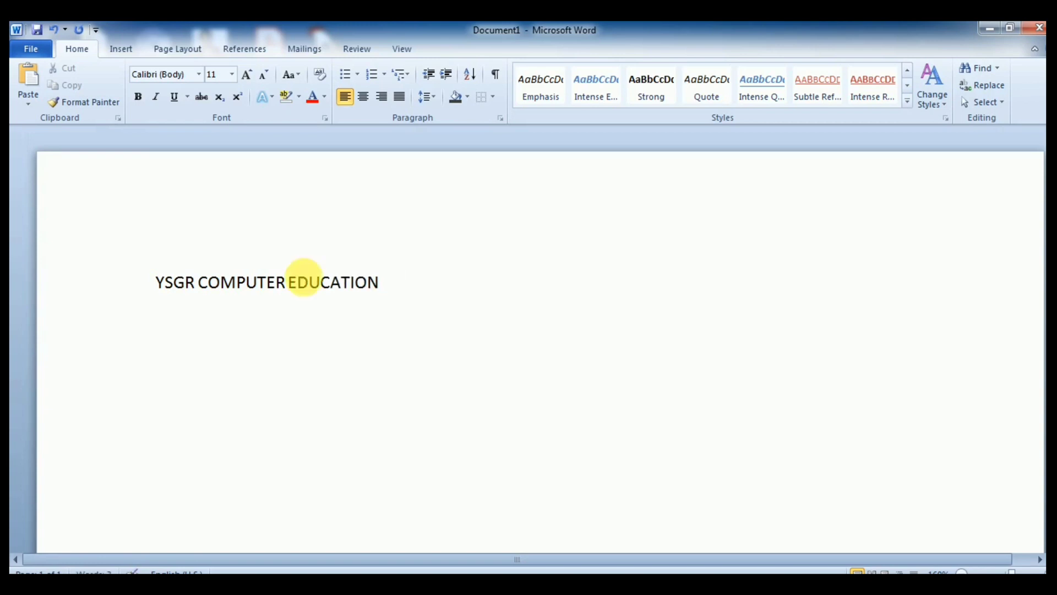
# Step: Find the selected text "YSGR COMPUTER EDUCATION" in the document and clear the search
pyautogui.click(19, 295)
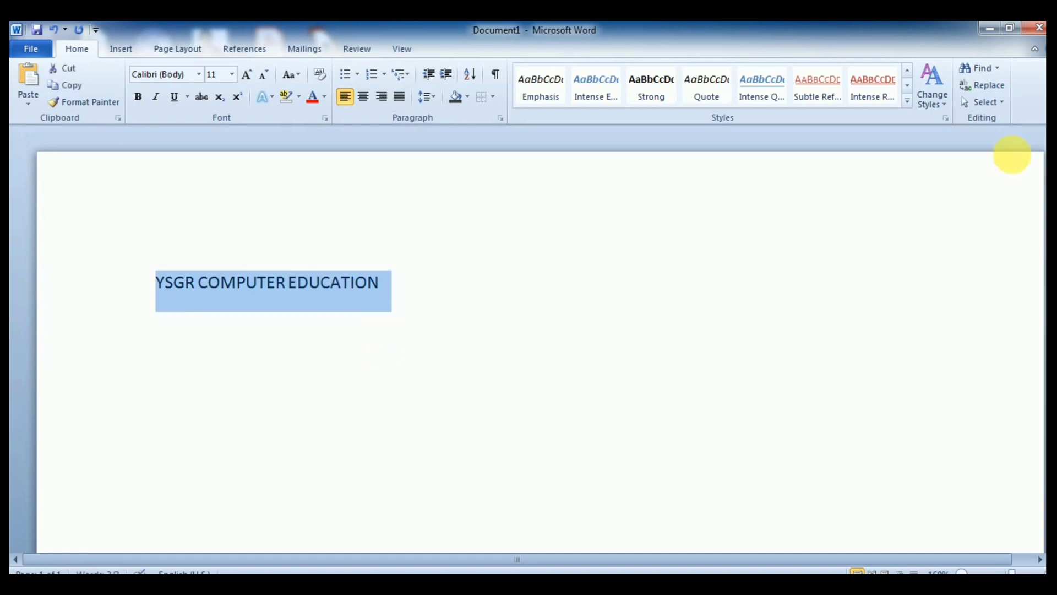
pyautogui.click(978, 67)
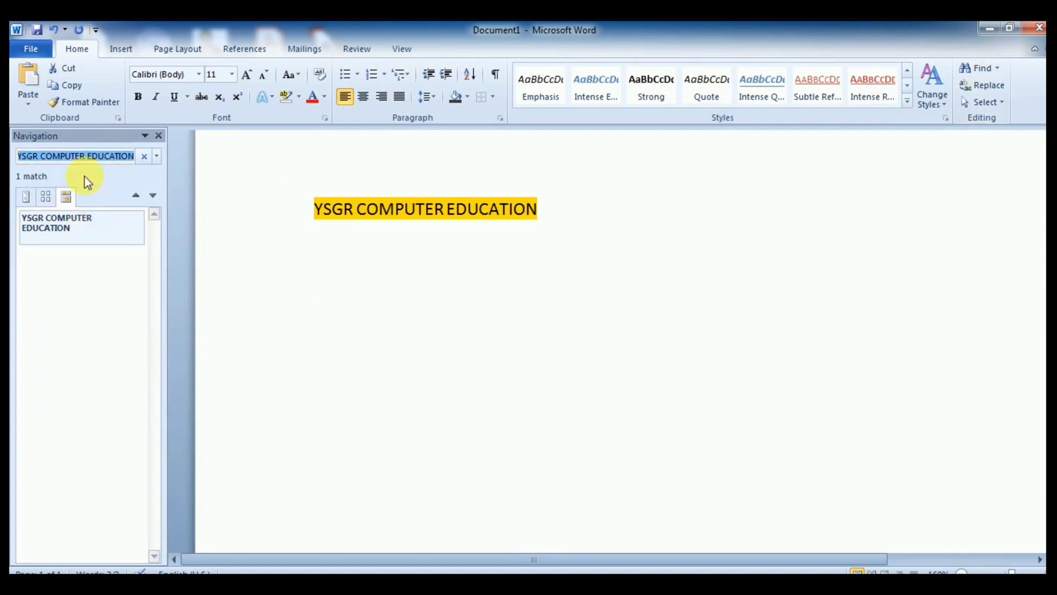
pyautogui.click(142, 155)
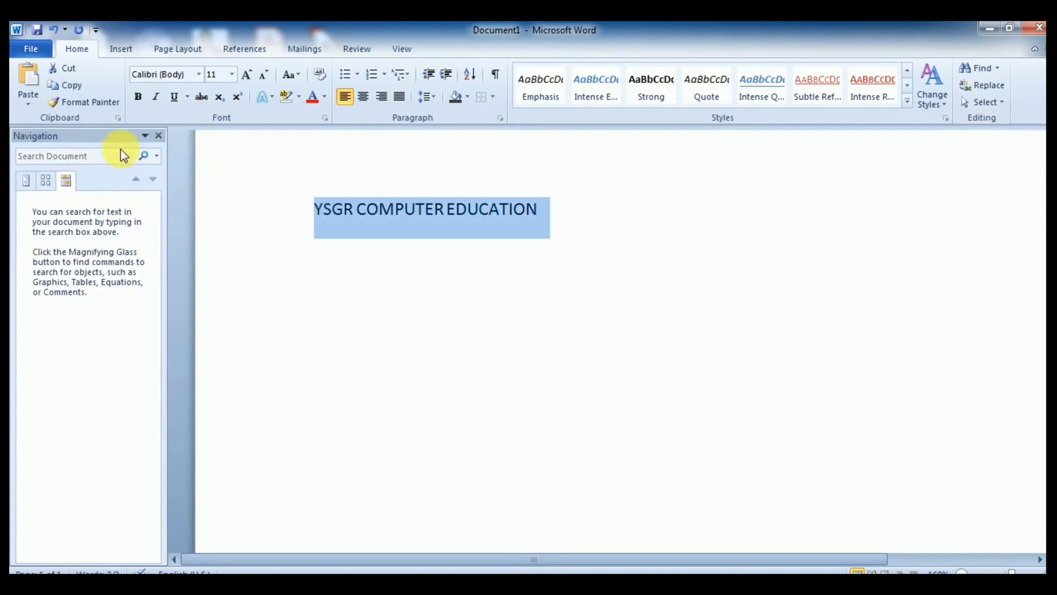
# Step: Search the document for "YSGR", place the cursor before the match and close the search
pyautogui.click(100, 160)
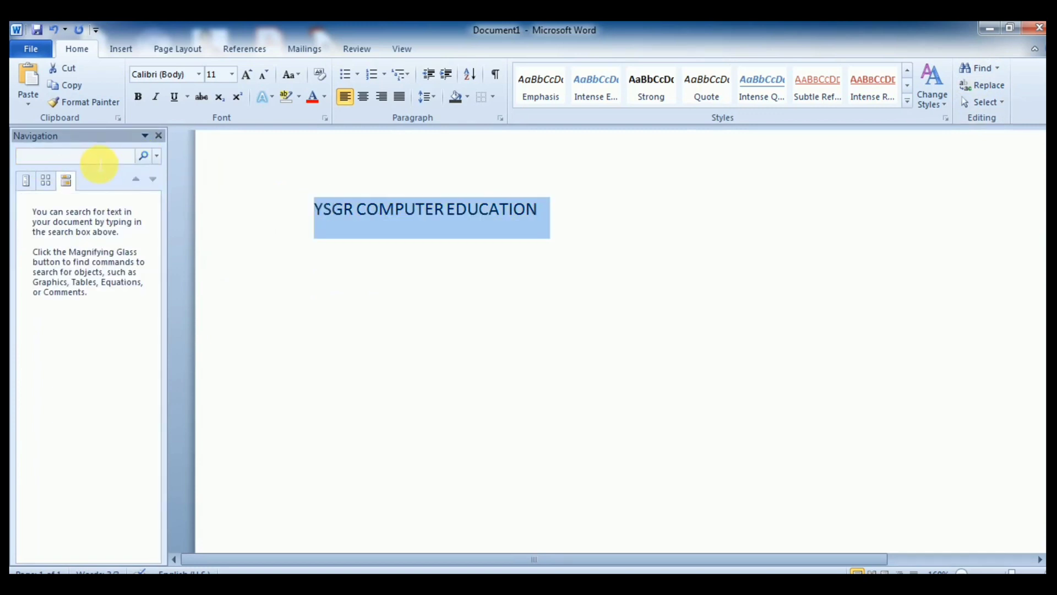
pyautogui.write('YSGR')
pyautogui.click(100, 164)
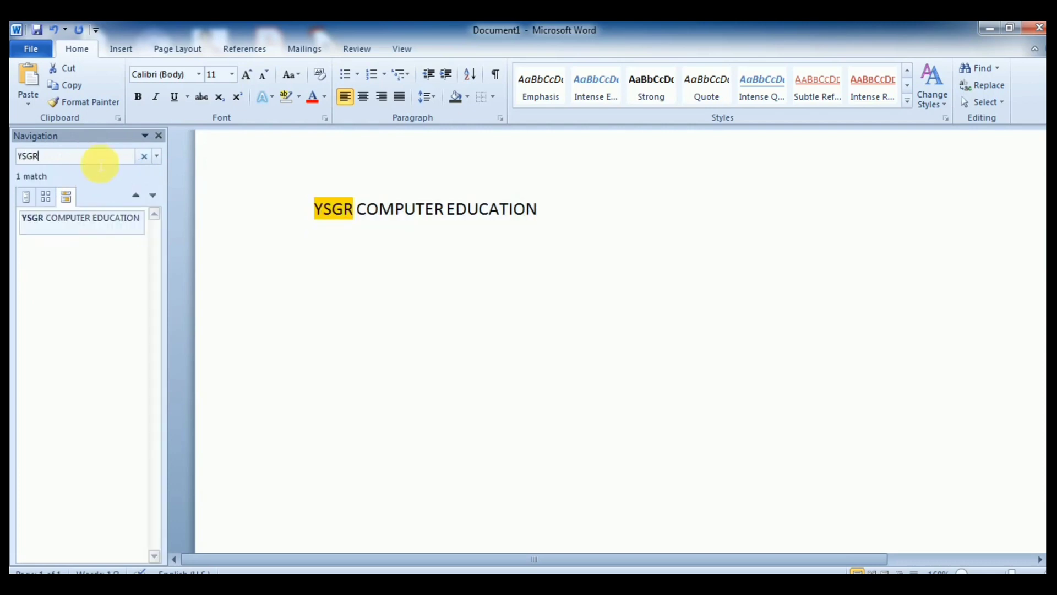
pyautogui.click(317, 212)
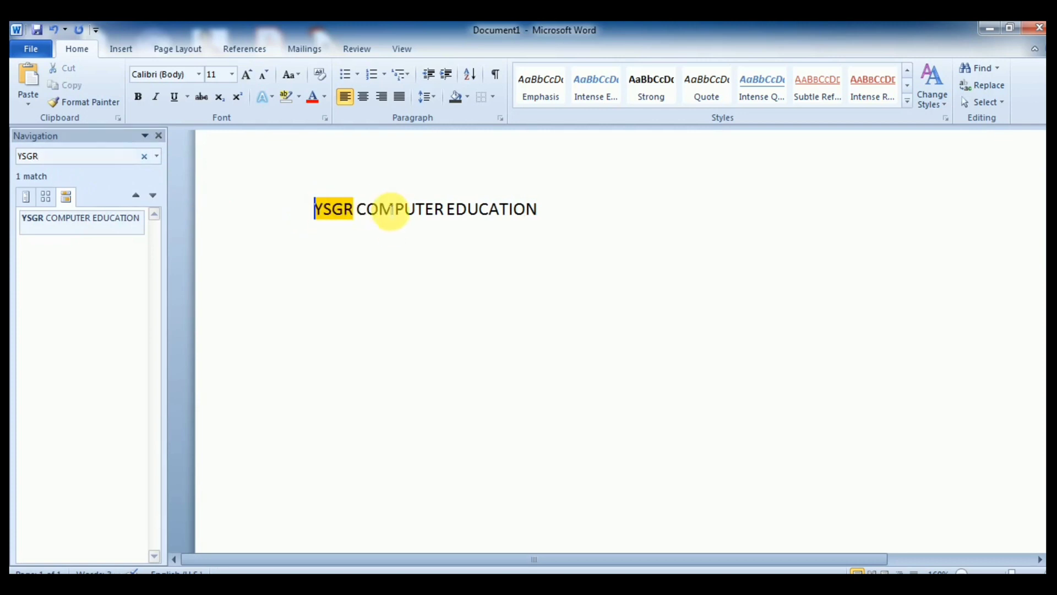
pyautogui.click(160, 136)
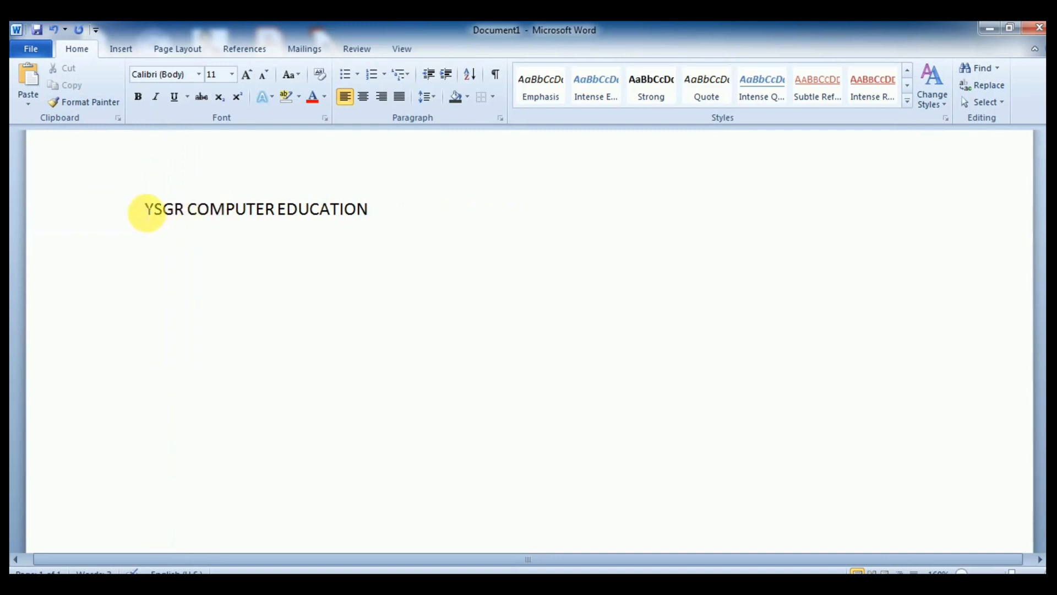
# Step: Open Find and Replace for the selected word YSGR and re-enter "YSGR" as the text to find
pyautogui.moveTo(146, 213); pyautogui.dragTo(203, 226)
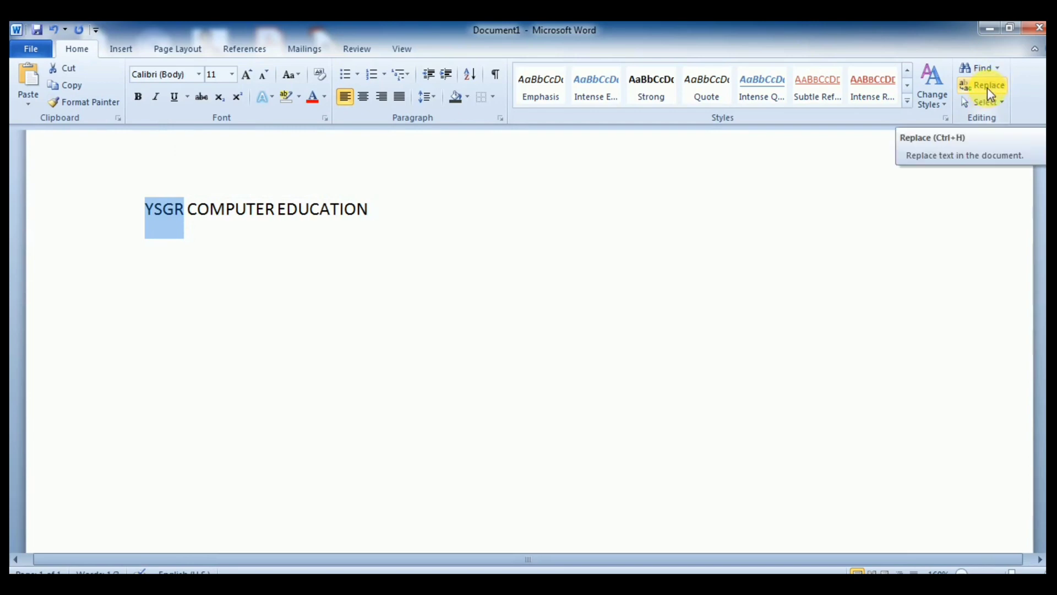
pyautogui.click(986, 87)
pyautogui.moveTo(560, 212); pyautogui.dragTo(637, 201)
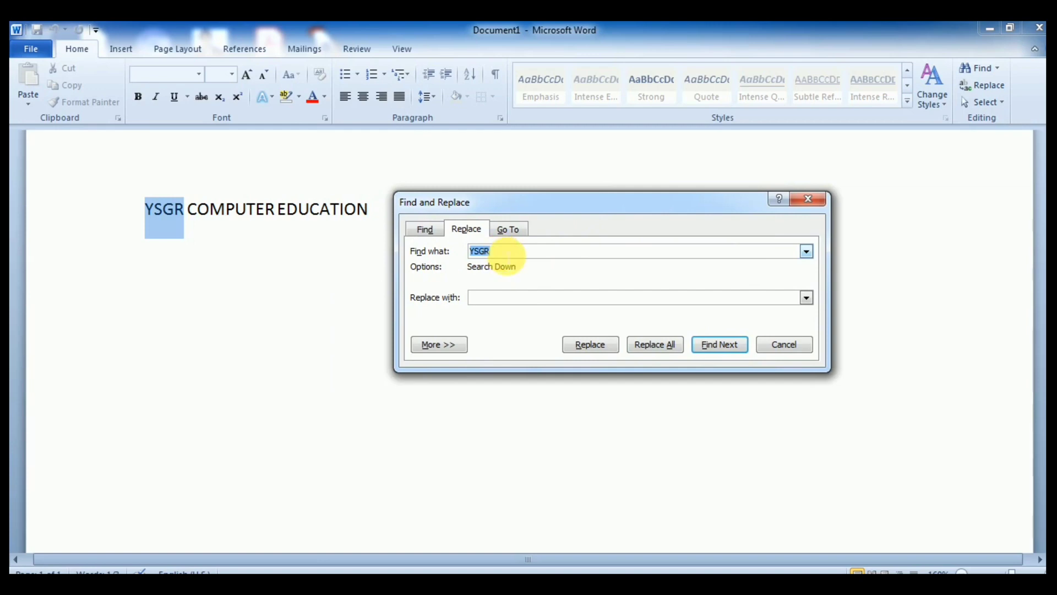
pyautogui.press('BackSpace')
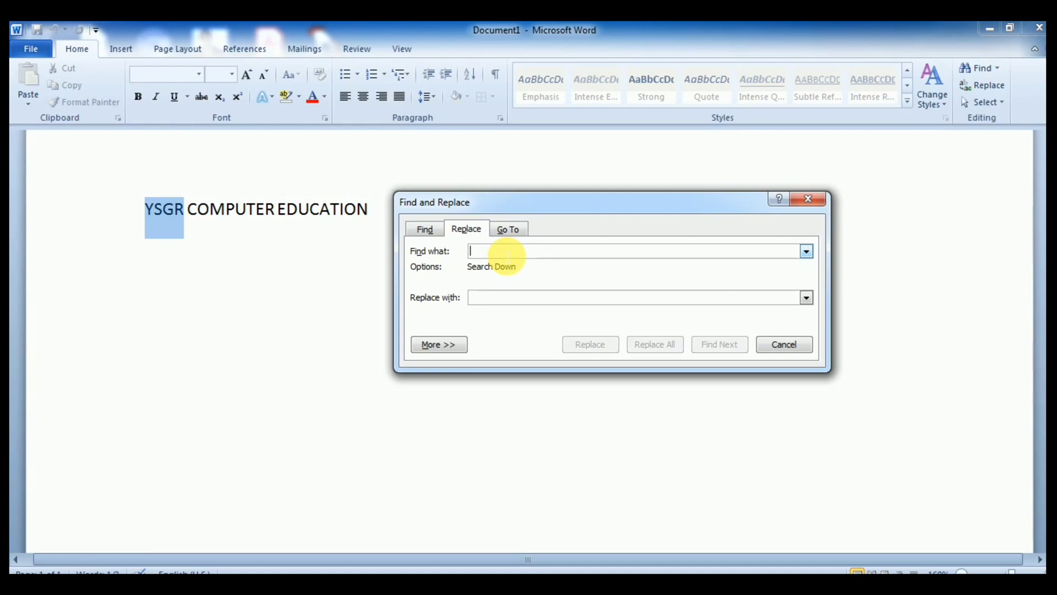
pyautogui.write('YS')
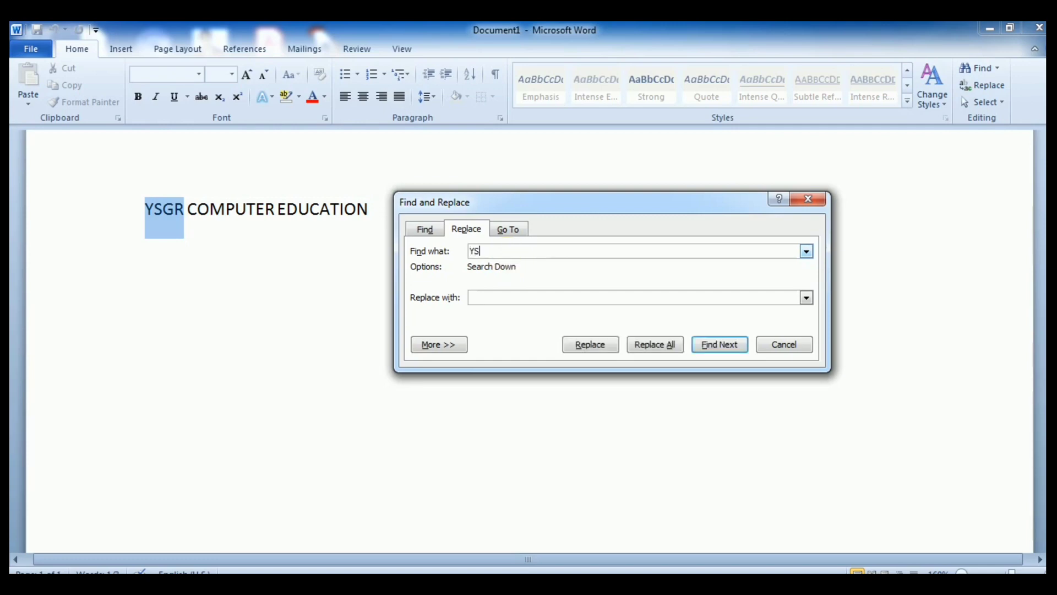
pyautogui.write('GR')
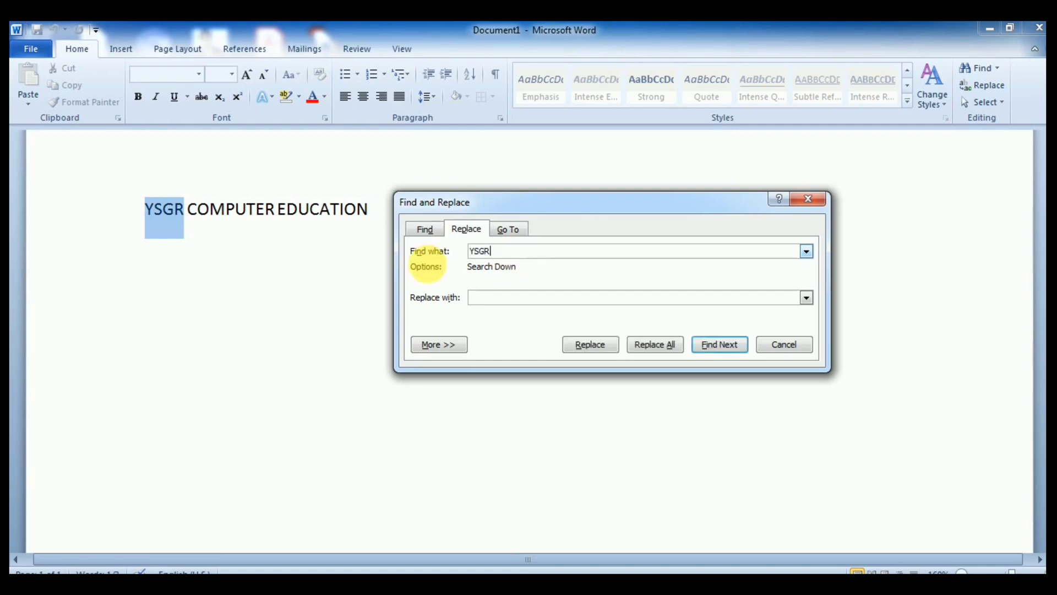
# Step: Replace the single occurrence of YSGR with the person's first name, decline further searching and close Find and Replace
pyautogui.click(490, 304)
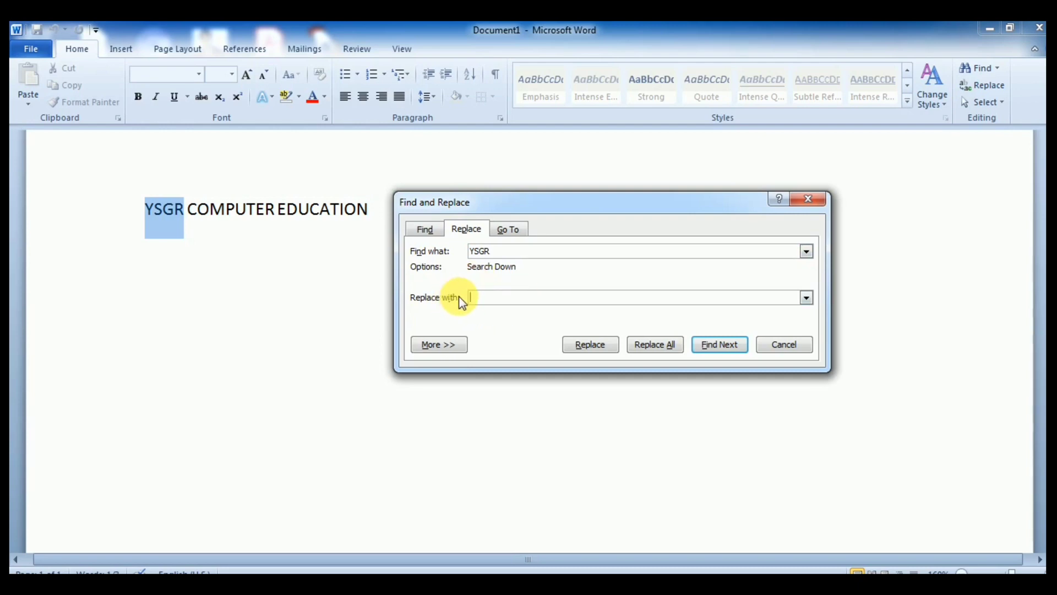
pyautogui.write('GAUTAM')
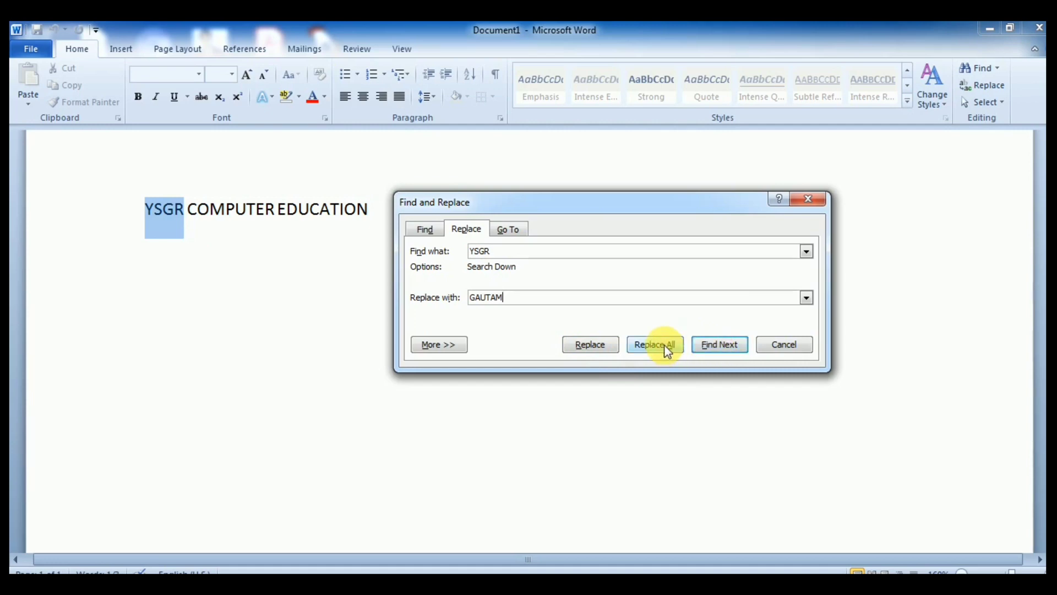
pyautogui.click(584, 344)
pyautogui.click(476, 348)
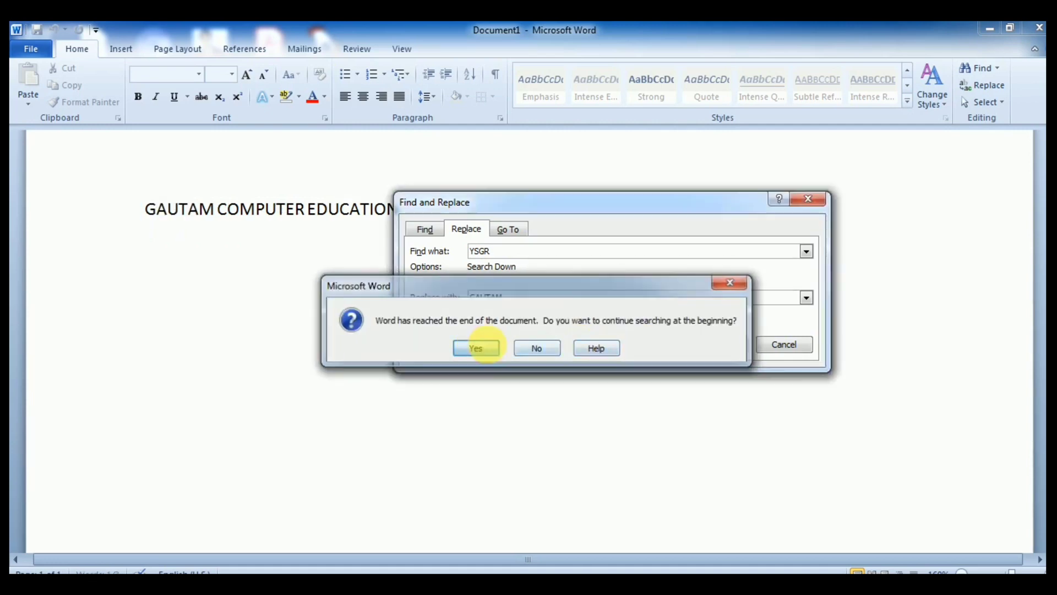
pyautogui.click(521, 346)
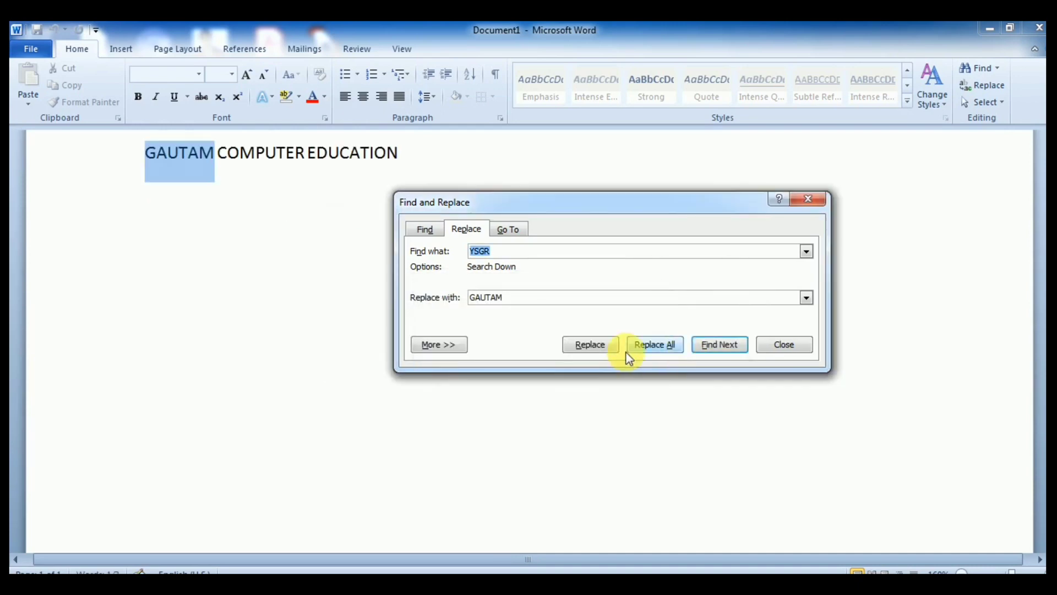
pyautogui.click(781, 346)
pyautogui.scroll(3, 297, 168)
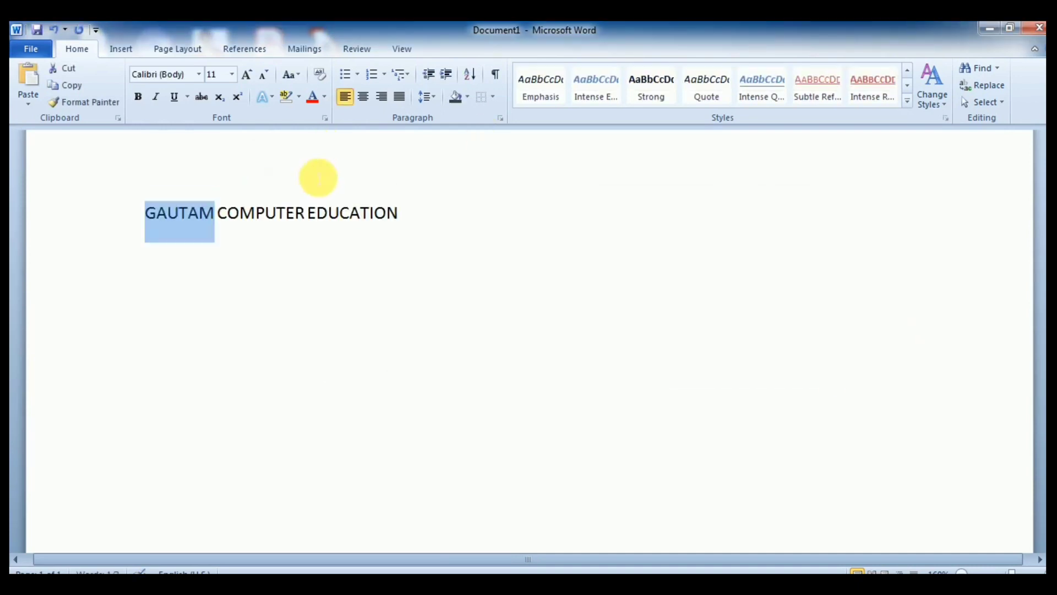
pyautogui.moveTo(144, 282); pyautogui.dragTo(240, 285)
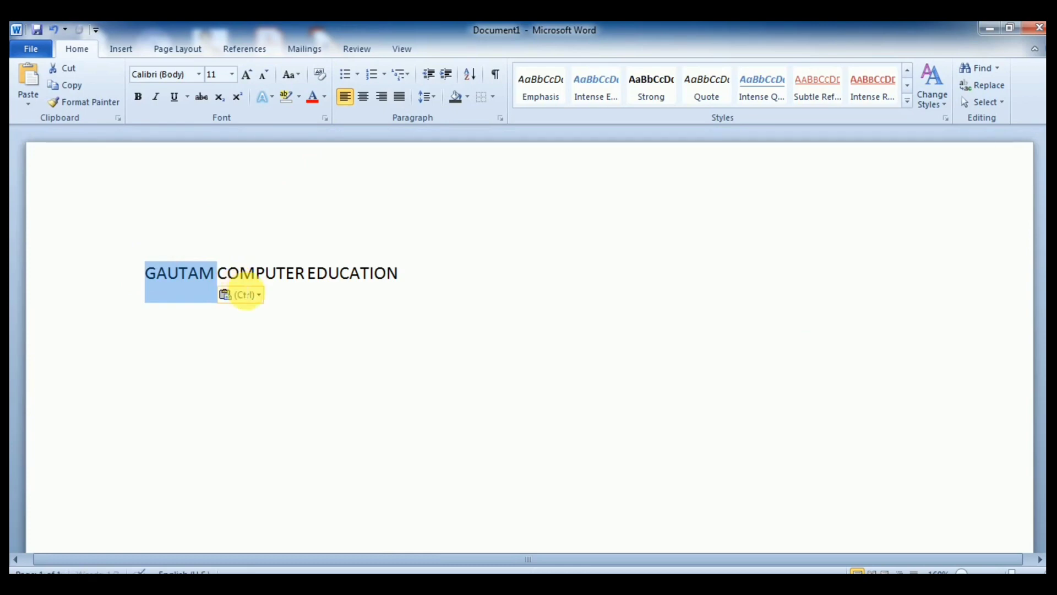
pyautogui.click(147, 283)
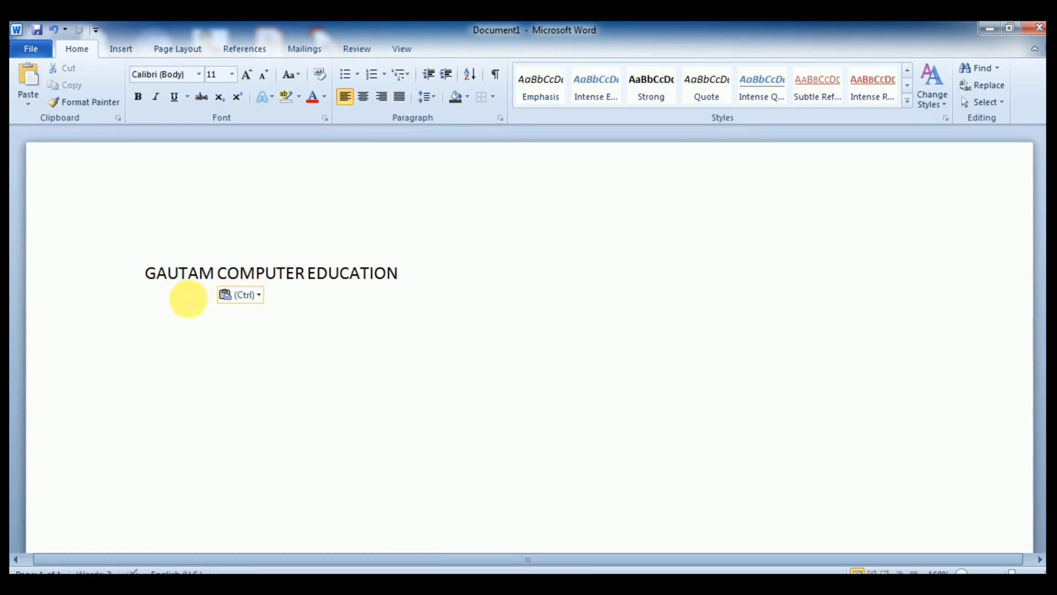
pyautogui.click(423, 293)
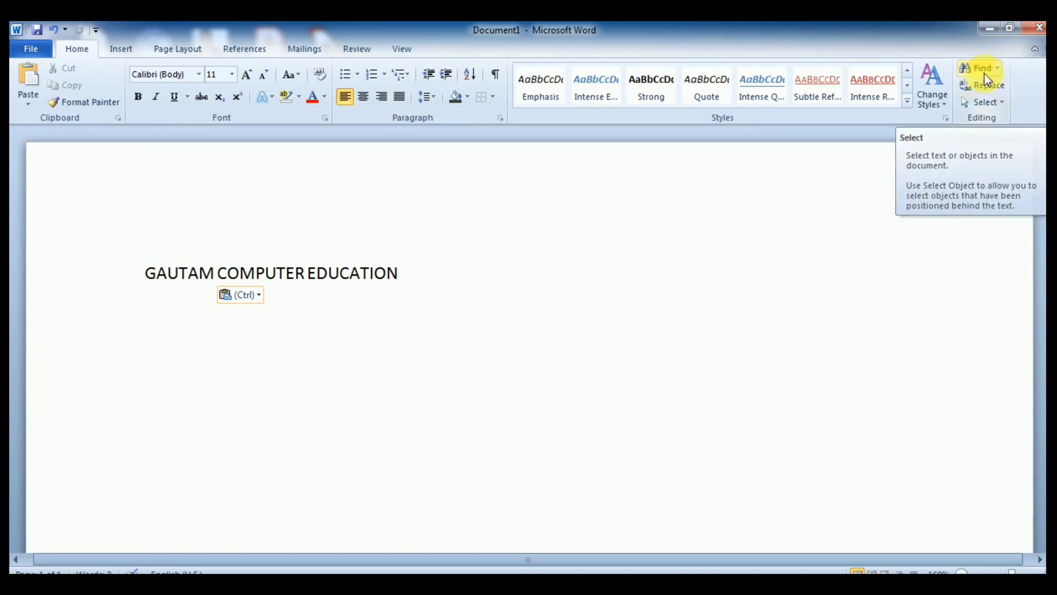
# Step: Select the entire content of the document with Select All and deselect it
pyautogui.click(996, 104)
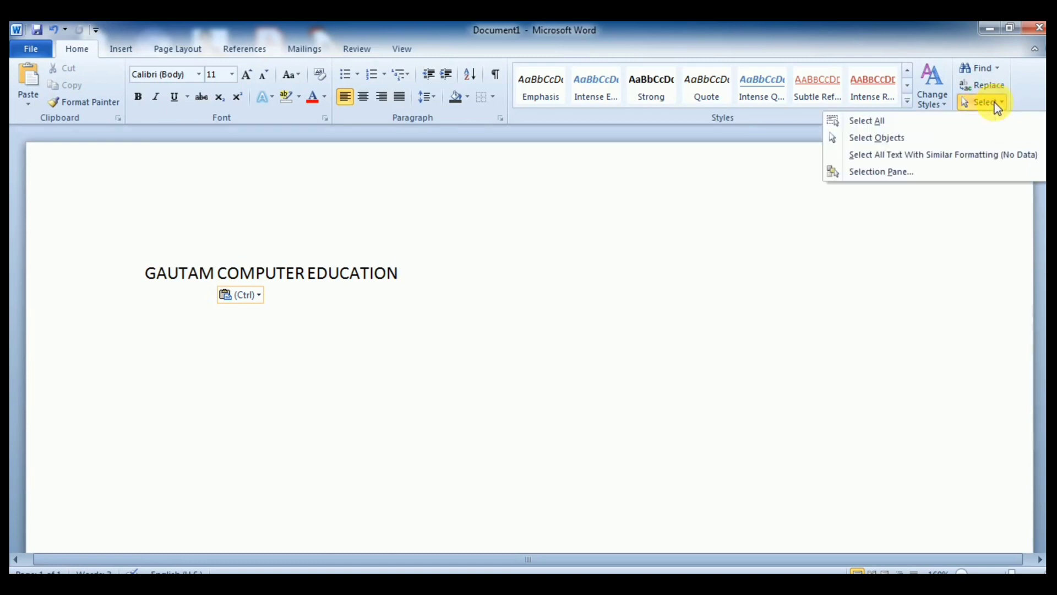
pyautogui.click(876, 127)
pyautogui.click(467, 263)
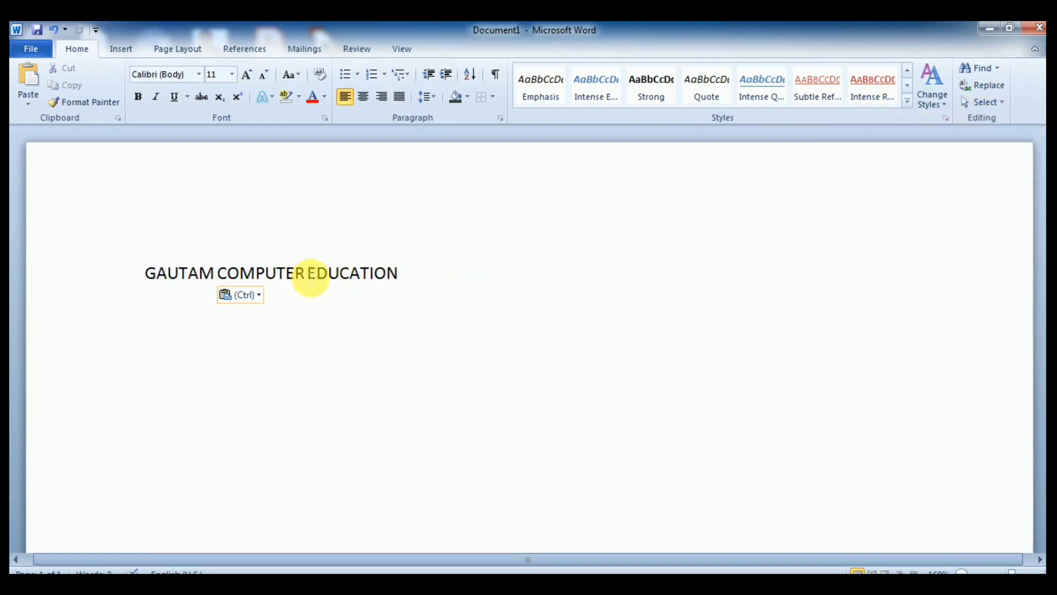
# Step: Move EDUCATION into its own paragraph below COMPUTER and select the whole document with Select All
pyautogui.click(308, 273)
pyautogui.press('Return')
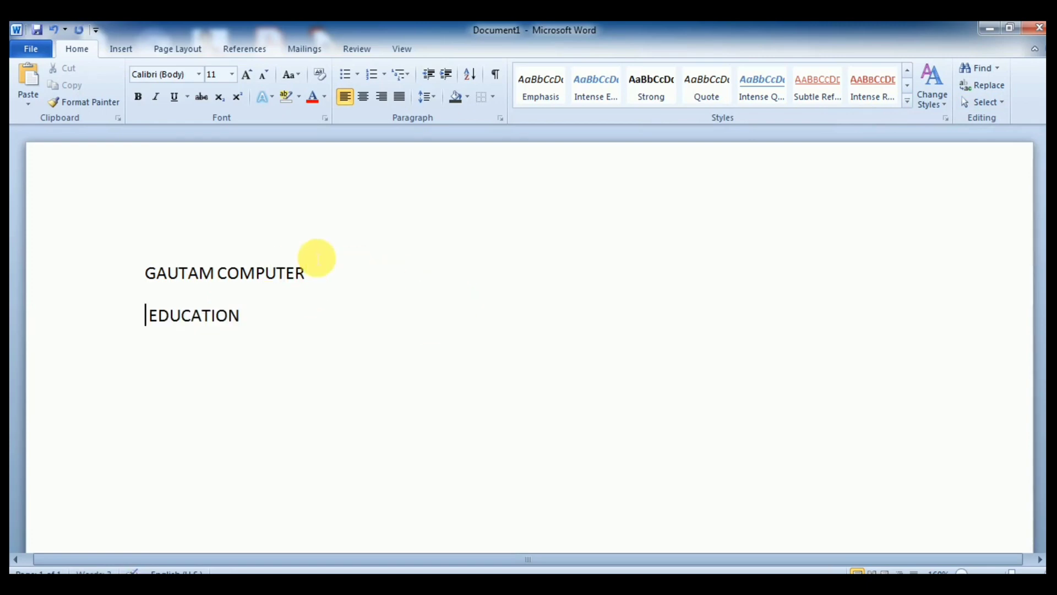
pyautogui.click(1000, 104)
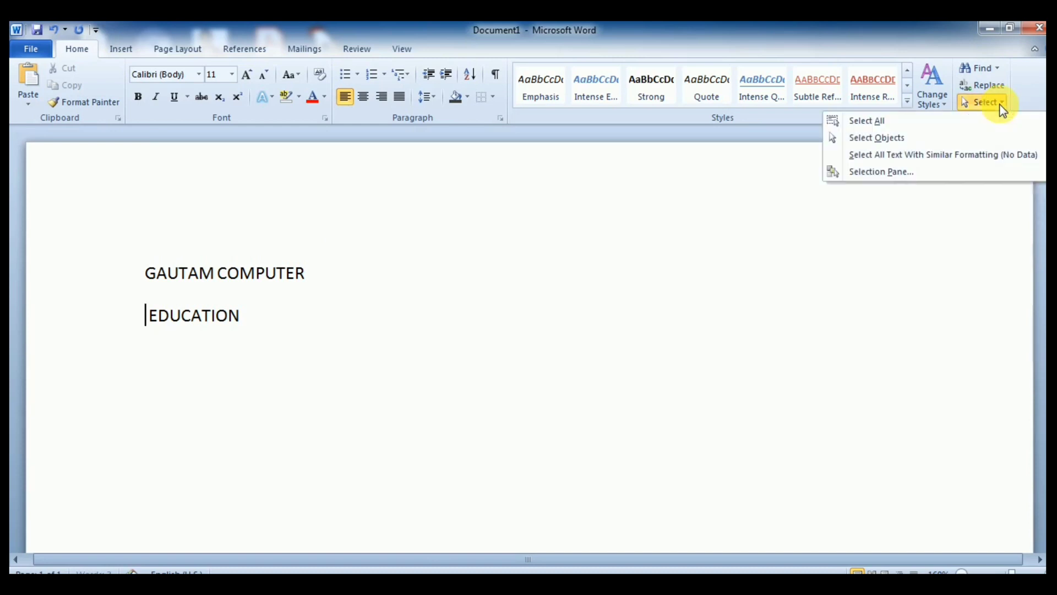
pyautogui.click(874, 123)
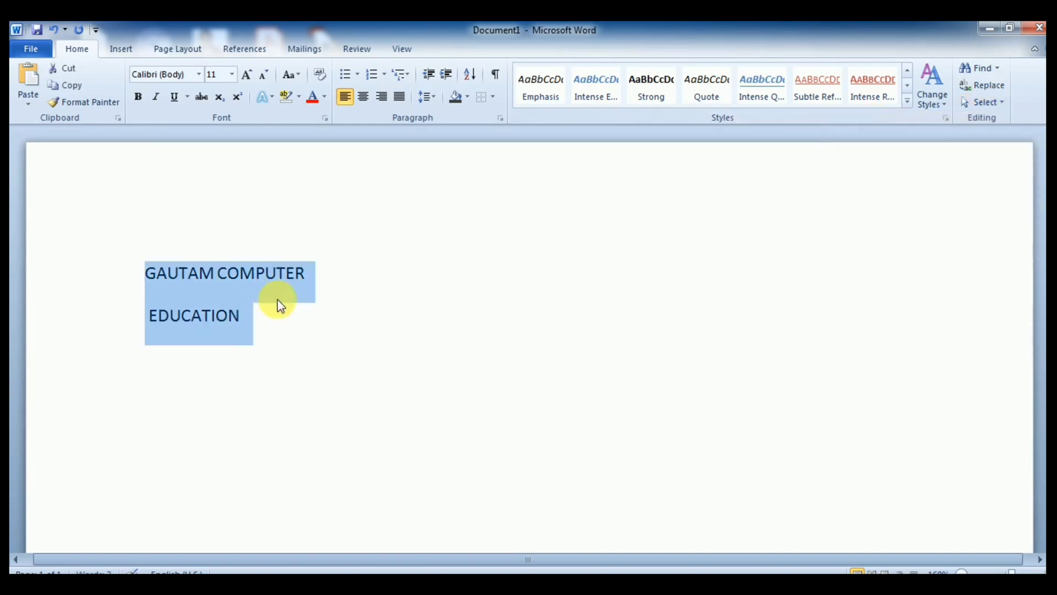
# Step: Clear the selection, select both lines manually from EDUCATION back to the first word and deselect them
pyautogui.click(267, 318)
pyautogui.moveTo(233, 323); pyautogui.dragTo(111, 271)
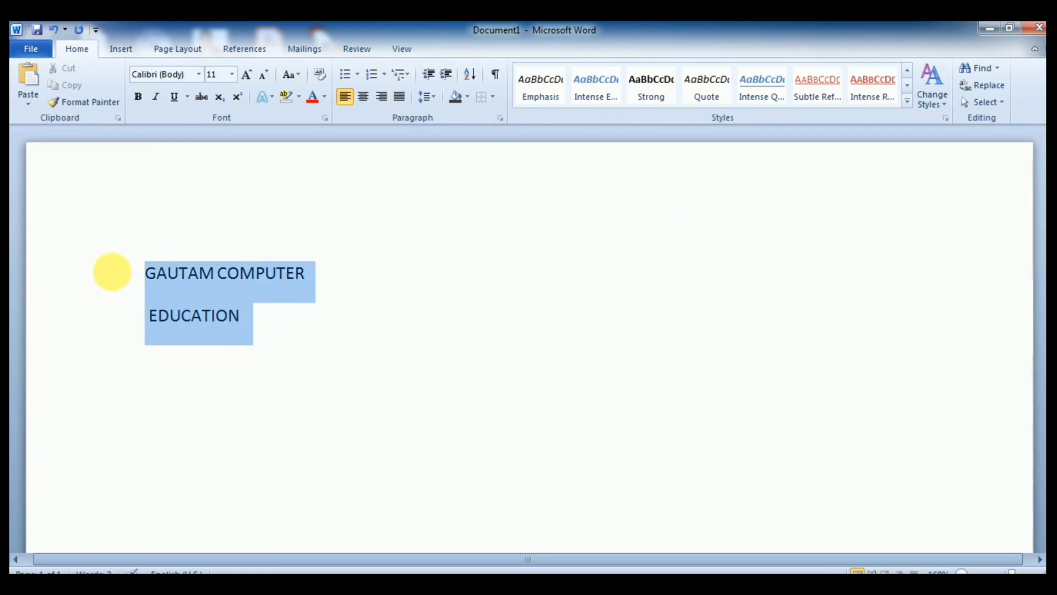
pyautogui.click(923, 191)
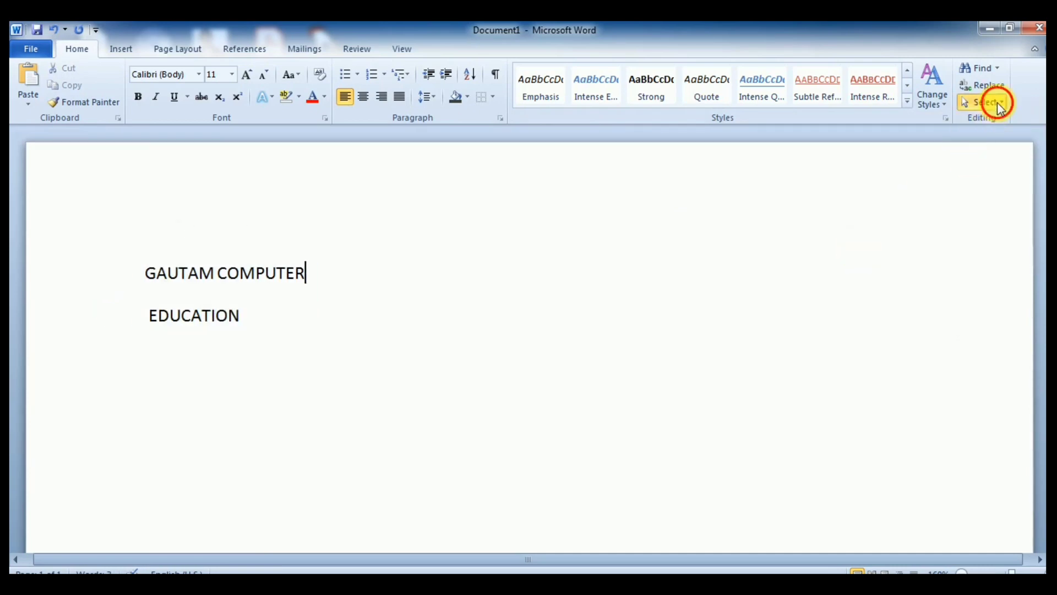